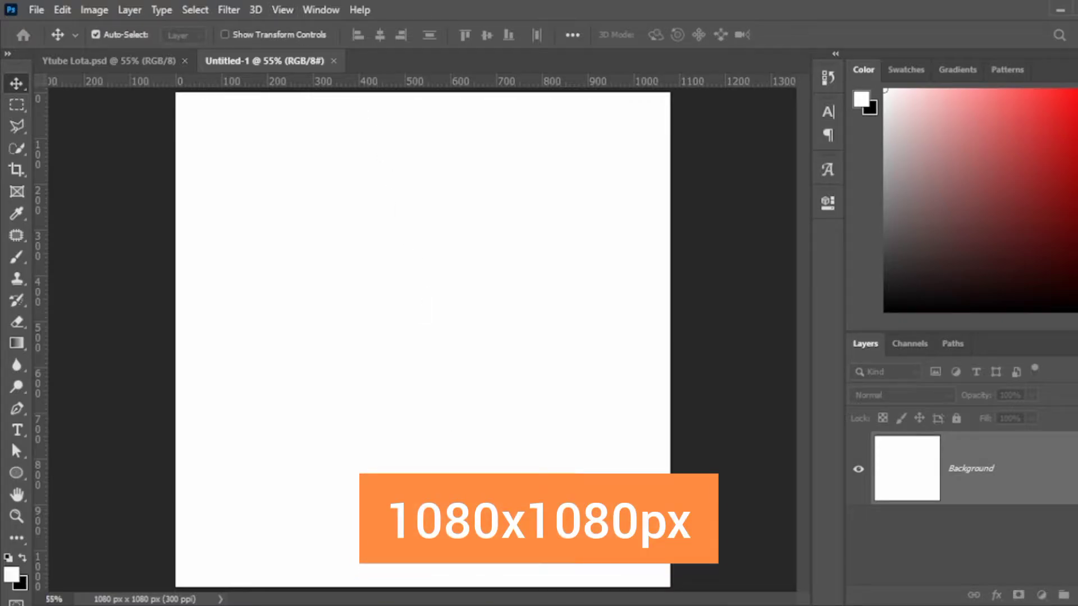
Lay a guide grid, fill the canvas with navy #151732, then hide the guides.
click(465, 383)
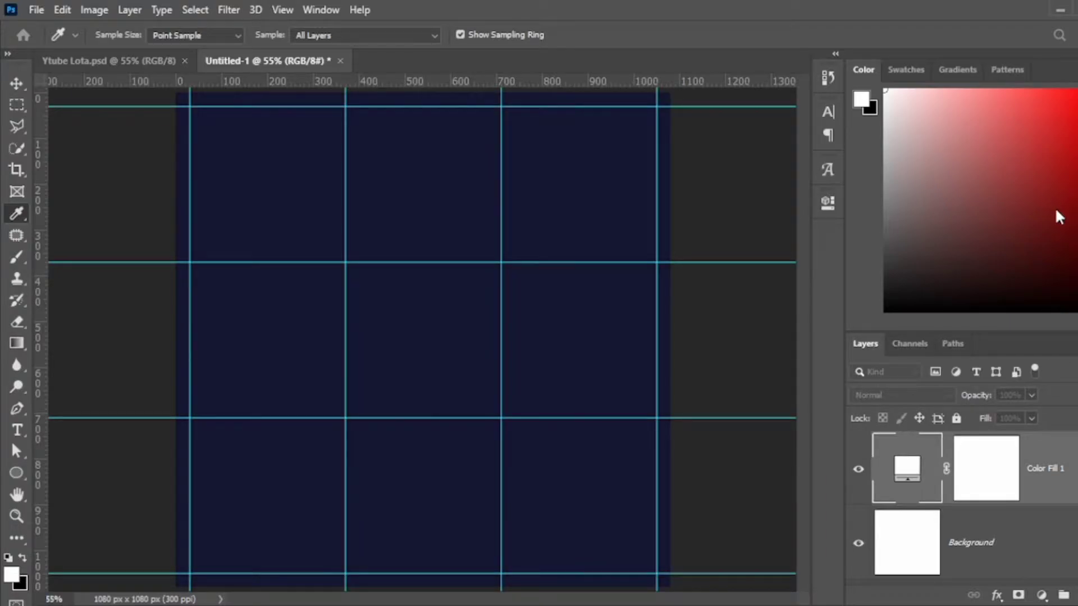
key(Return)
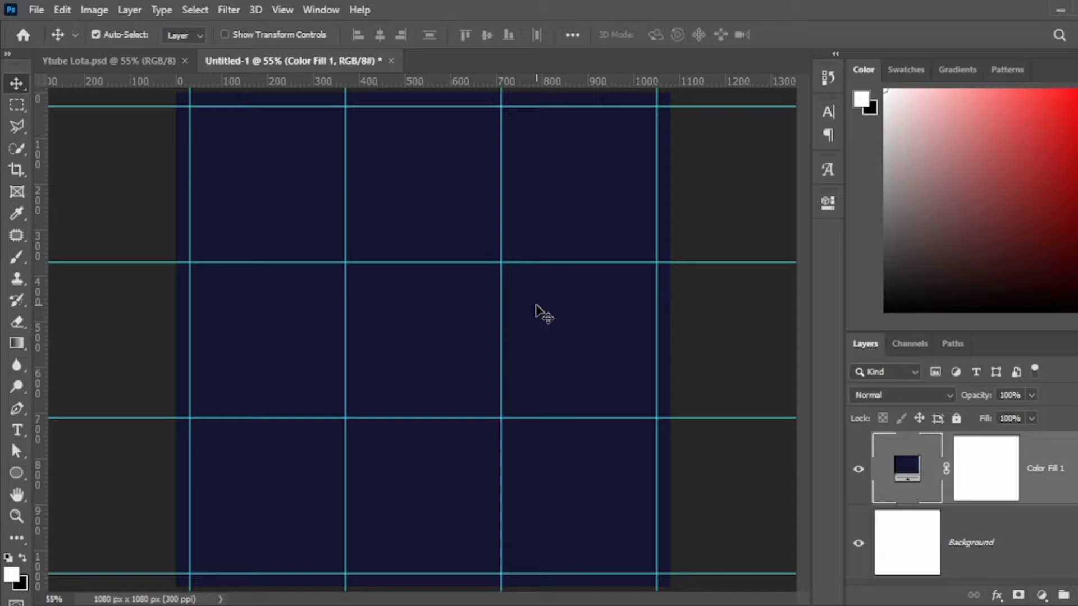
key(ctrl+semicolon)
key(ctrl+semicolon)
key(ctrl+semicolon)
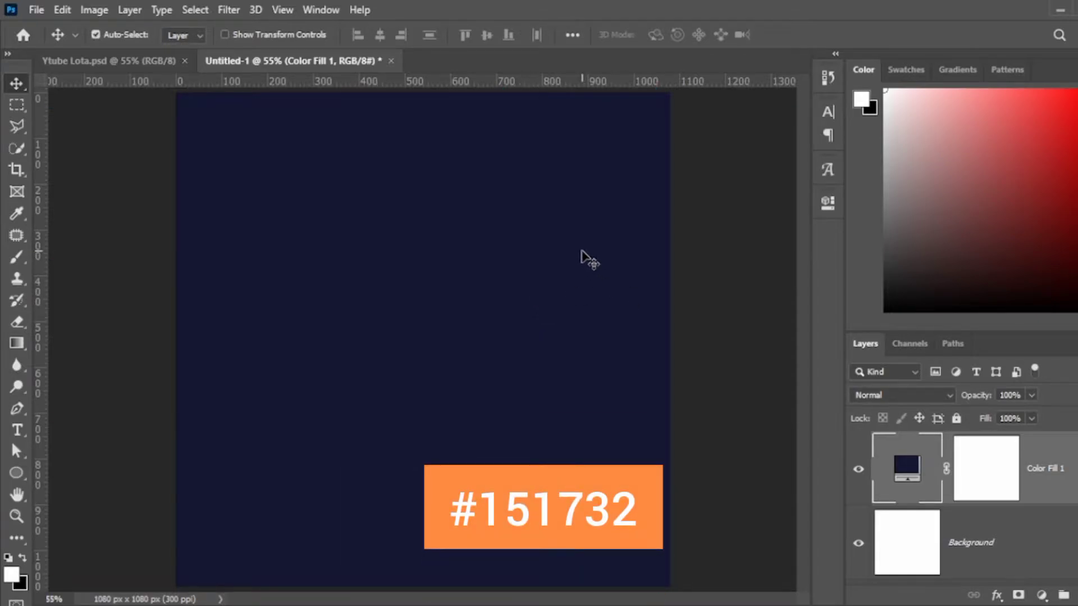
On a new layer, draw a six-point wavy line across the canvas top with the Curvature Pen.
click(1067, 595)
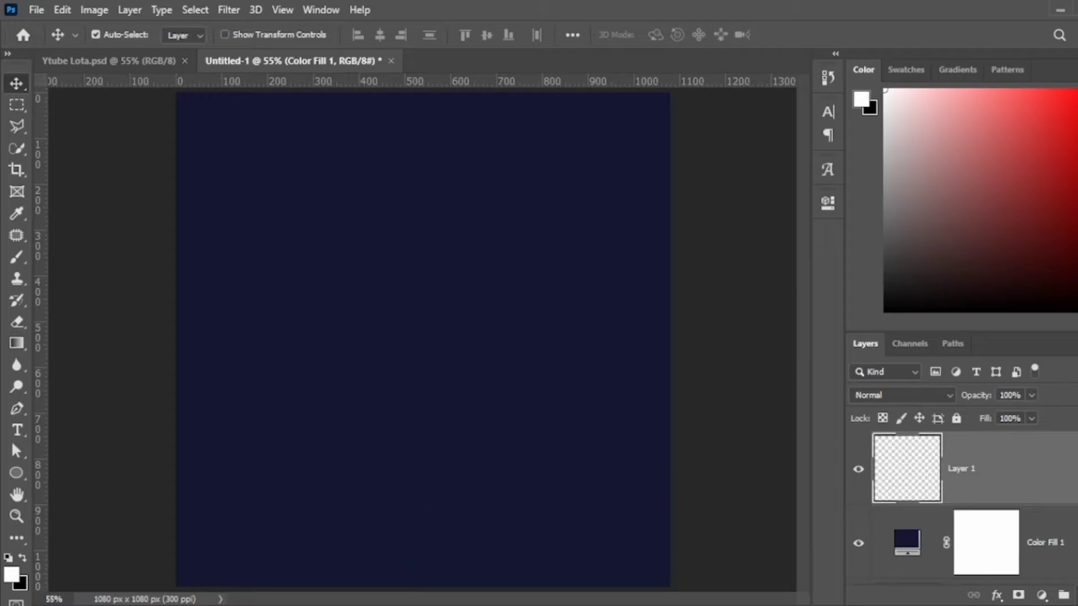
key(p)
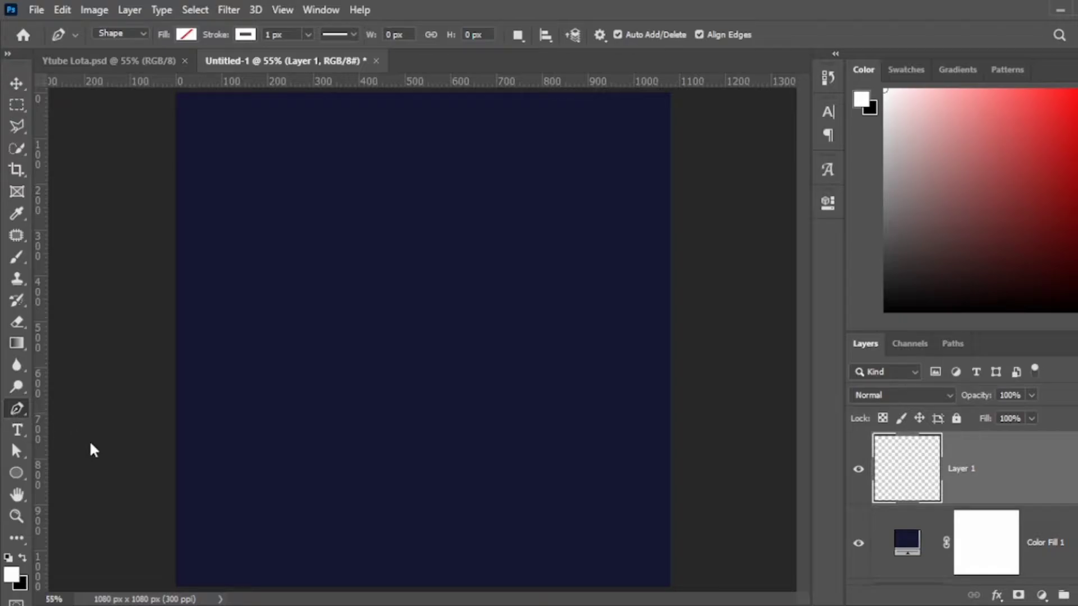
key(shift+p)
click(159, 166)
click(238, 120)
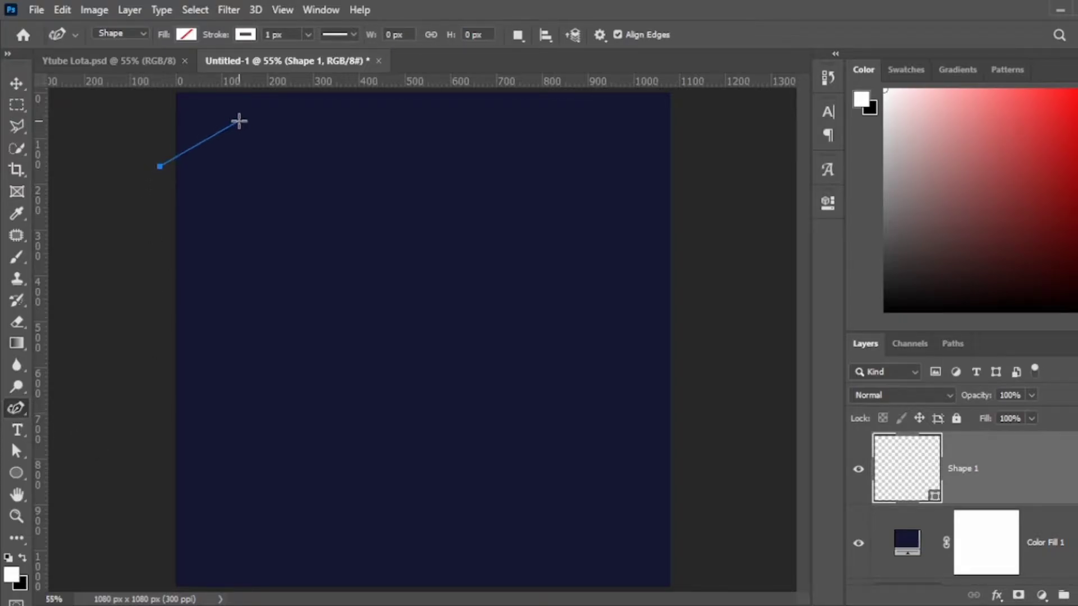
click(390, 159)
click(541, 155)
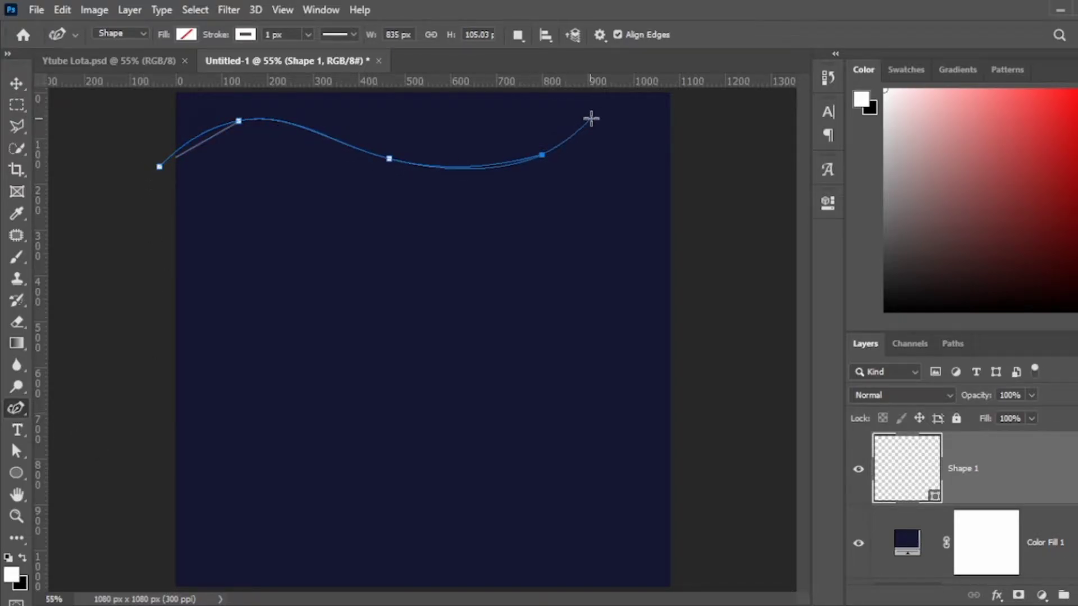
click(612, 123)
click(729, 175)
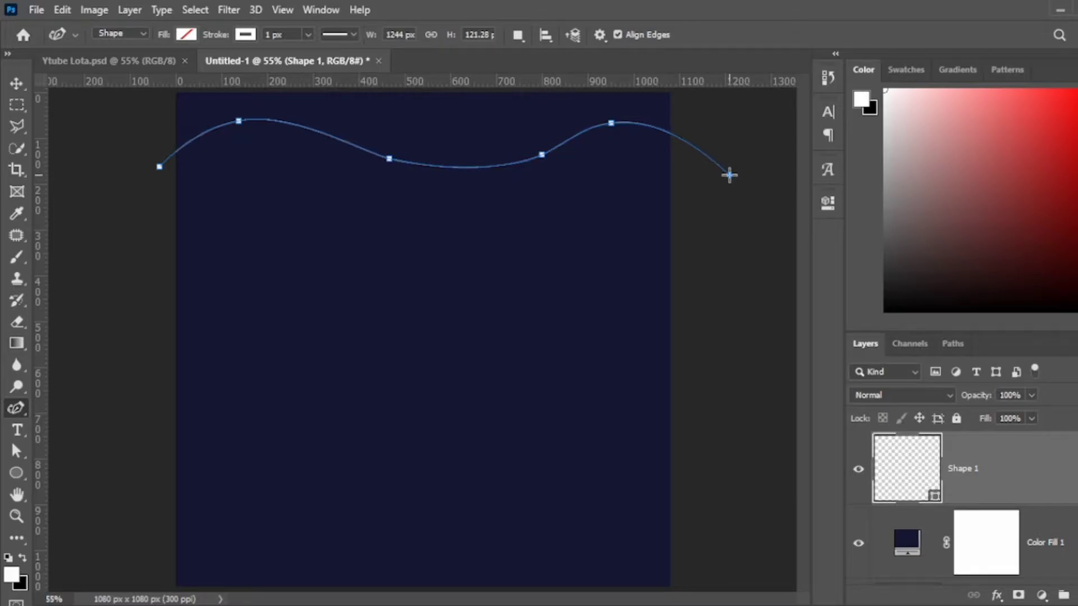
key(Escape)
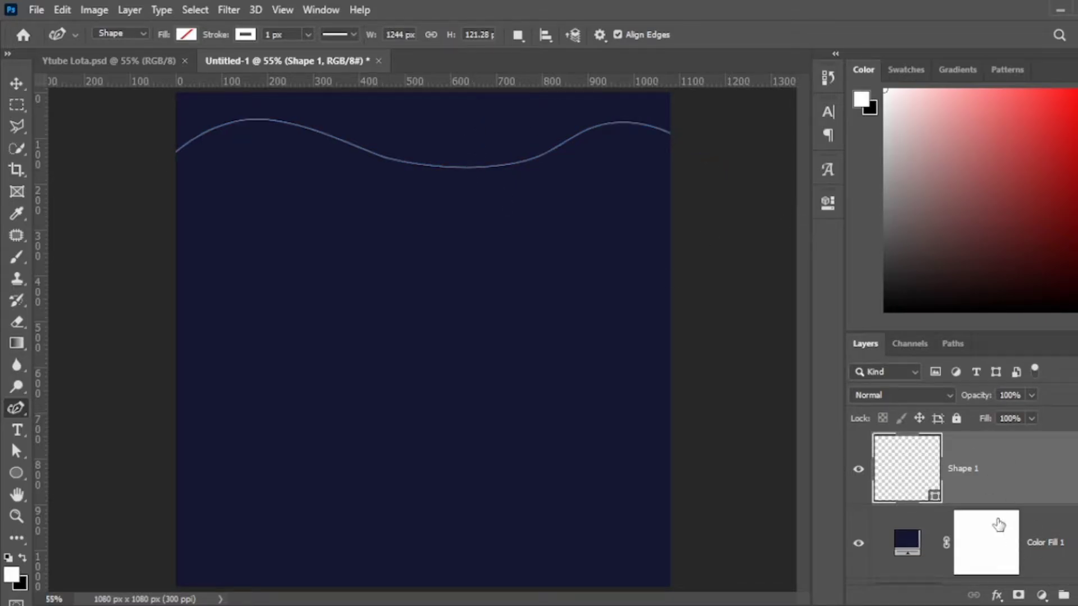
Give the wave a thin deep-blue stroke.
key(i)
key(p)
key(i)
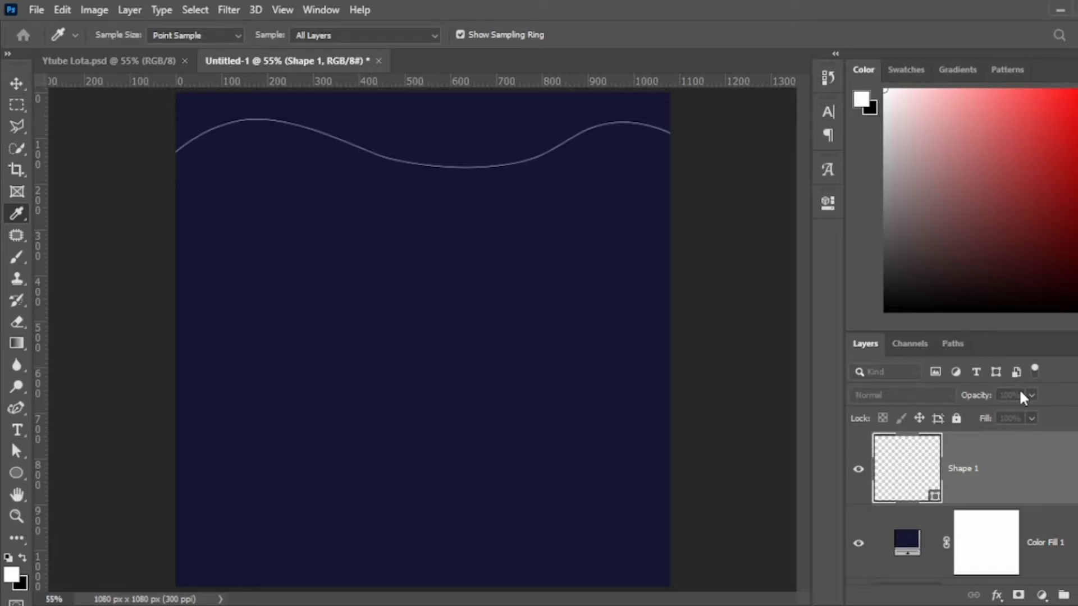
Stretch the wave past the right edge and move it up to the canvas top.
key(p)
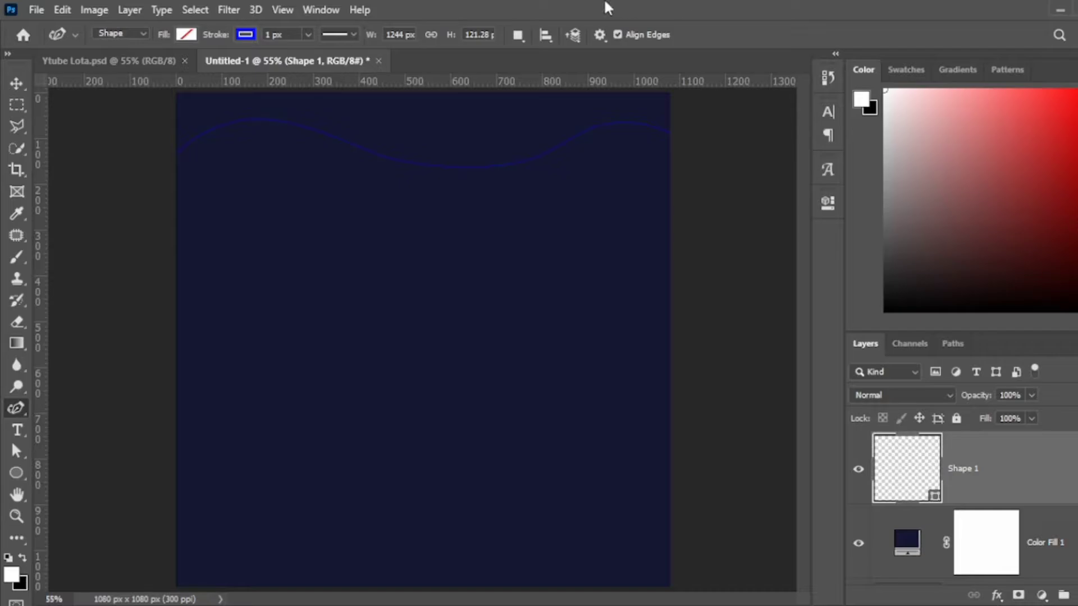
key(v)
key(ctrl+t)
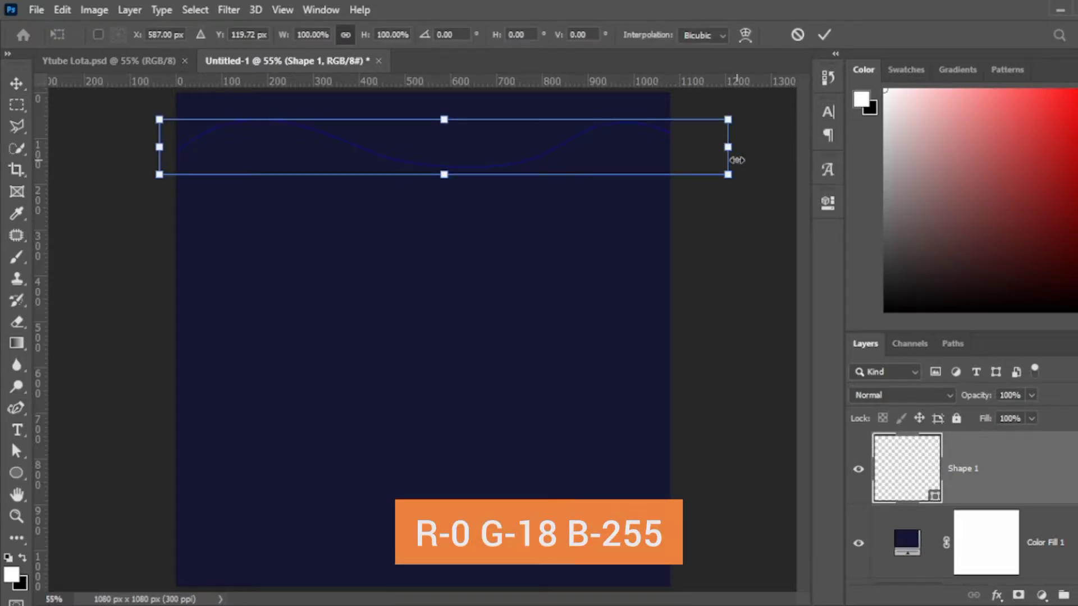
drag(730, 145, 759, 148)
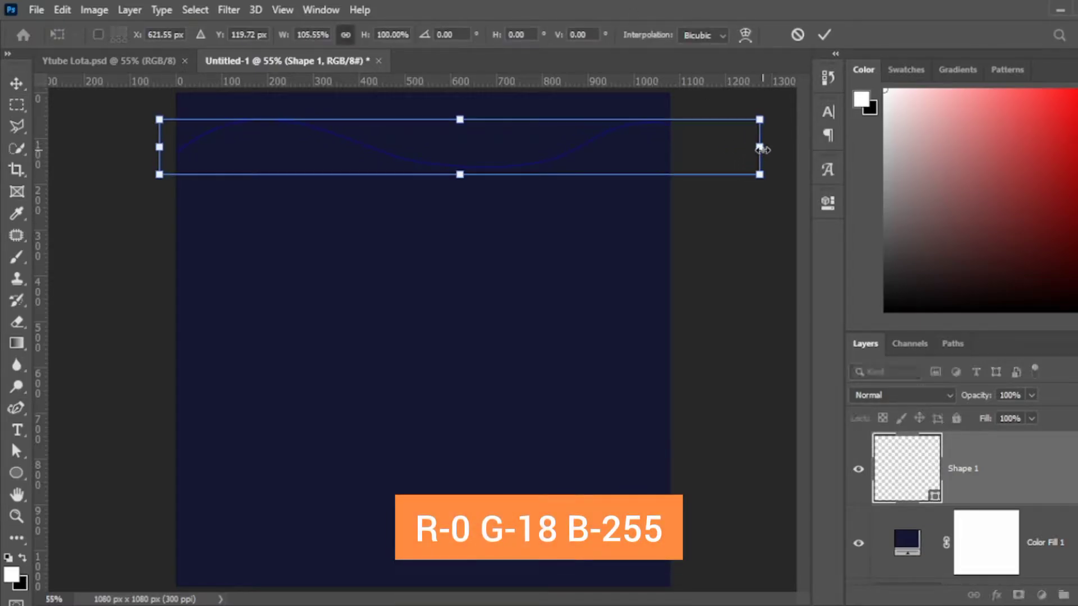
key(Return)
key(ctrl+t)
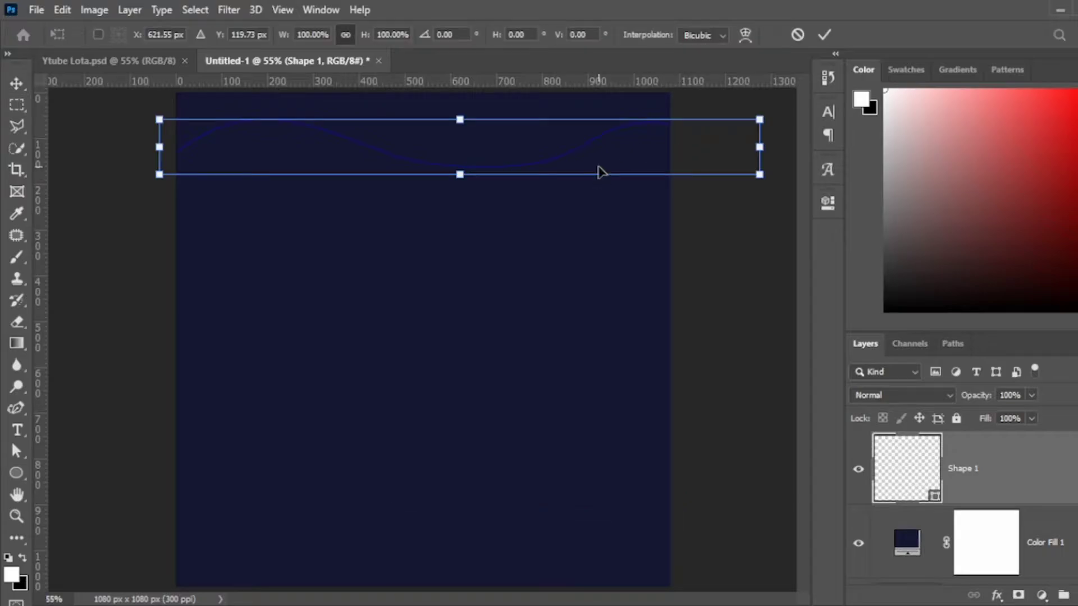
drag(601, 158, 602, 116)
key(Return)
Duplicate the wave twice, placing each copy just below the previous one.
key(ctrl+j)
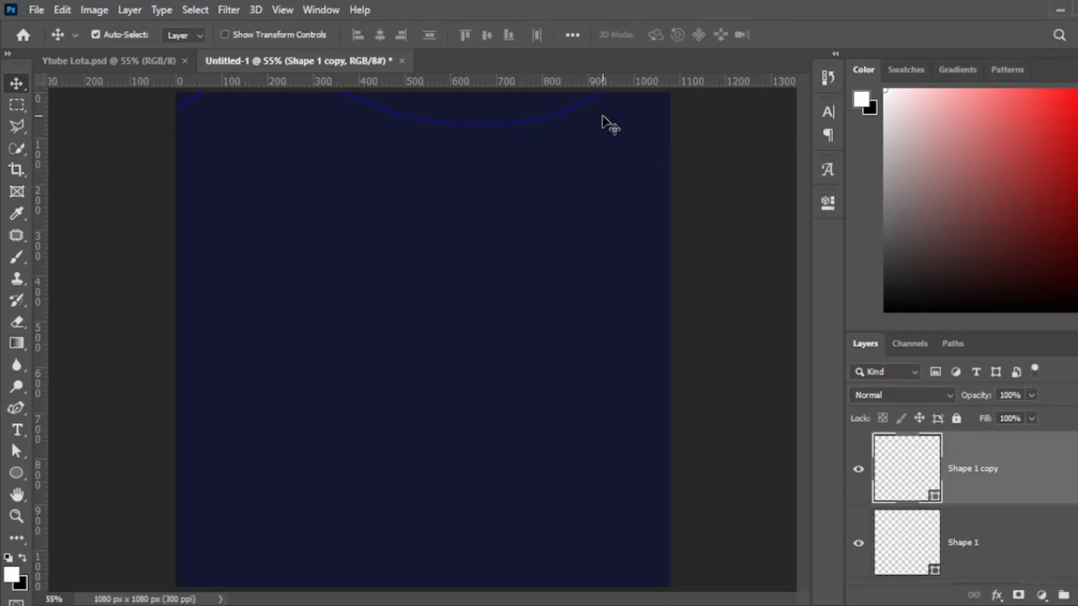
key(ctrl+t)
drag(559, 119, 563, 137)
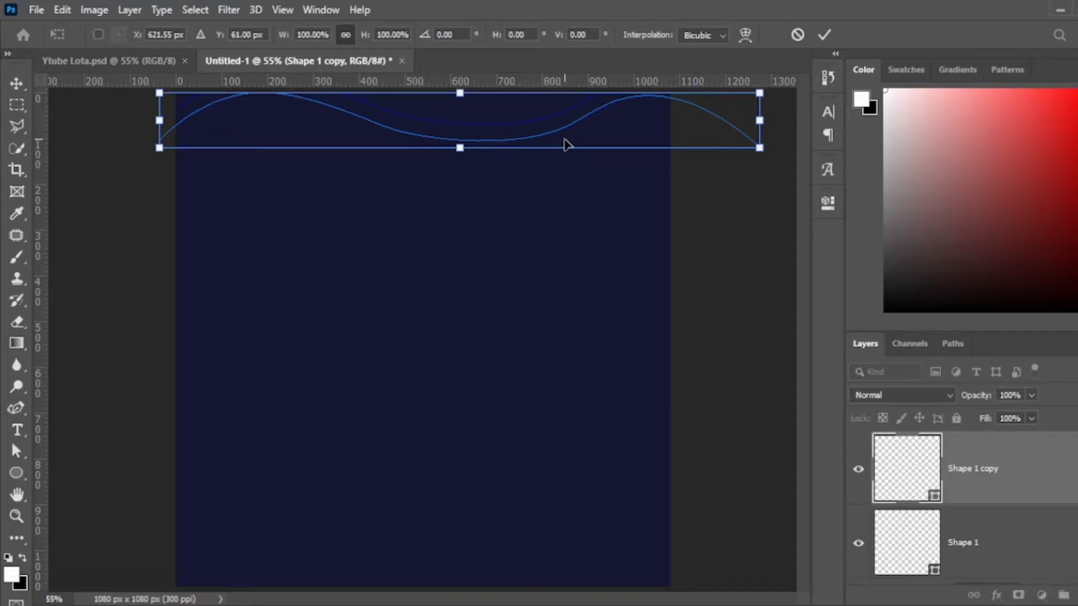
key(Return)
key(ctrl+j)
key(ctrl+t)
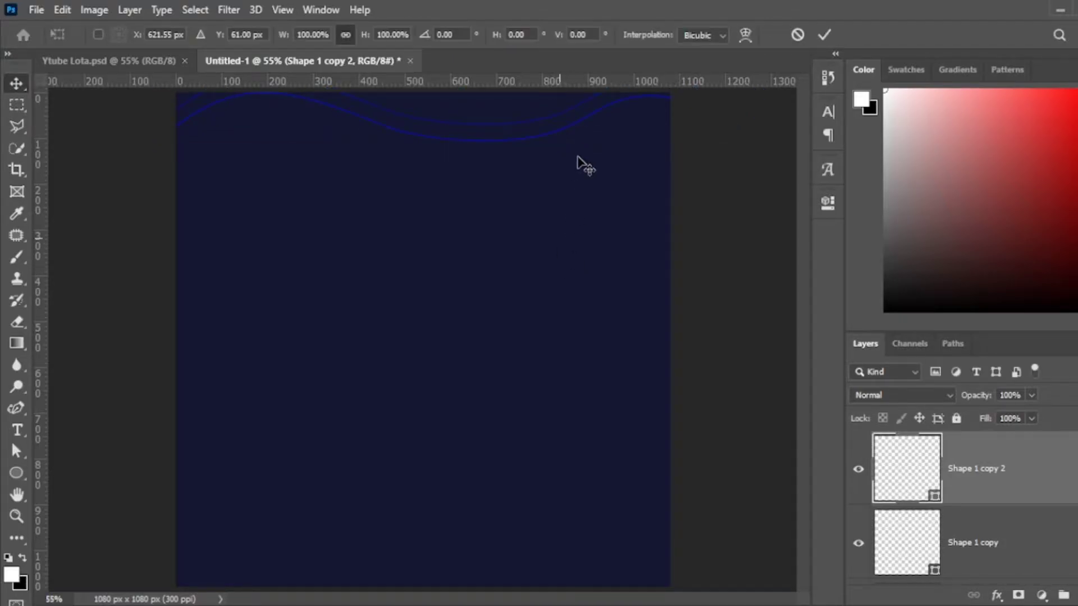
drag(616, 134, 614, 150)
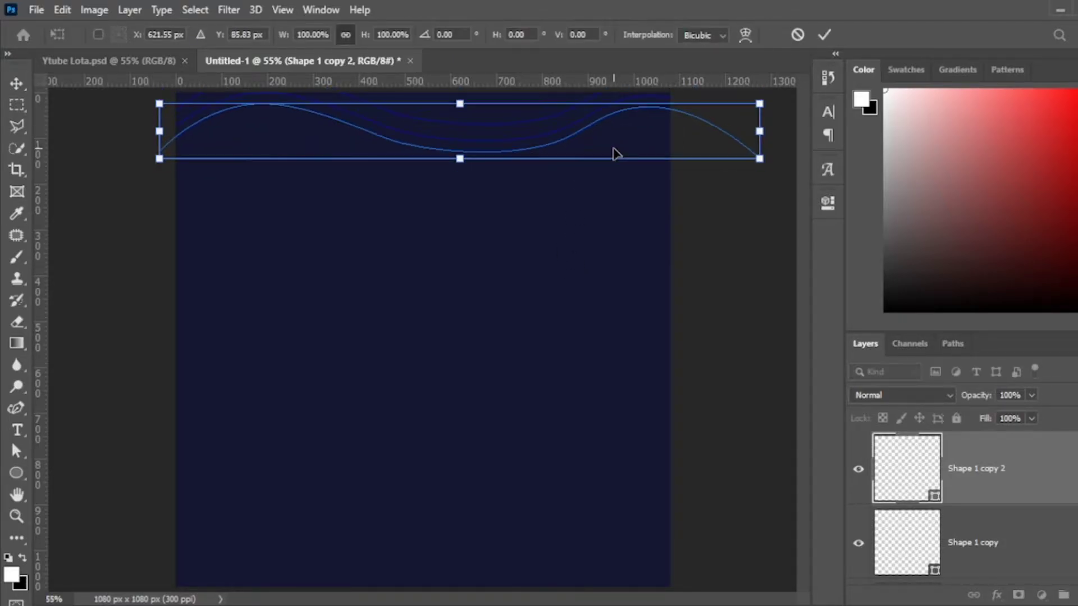
key(Return)
scroll(945, 474, down, 3)
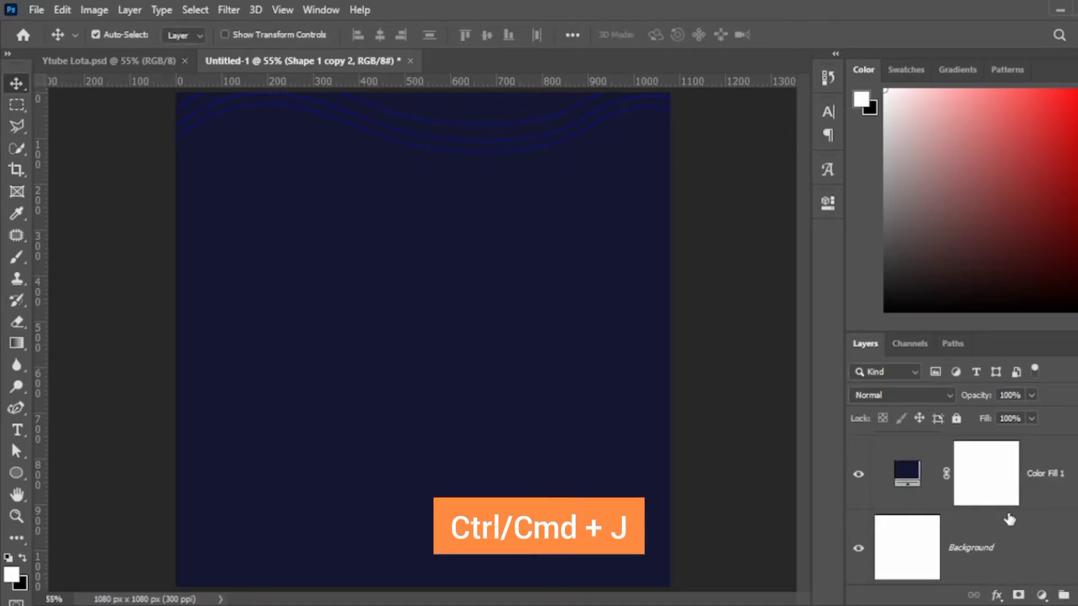
scroll(1017, 539, up, 2)
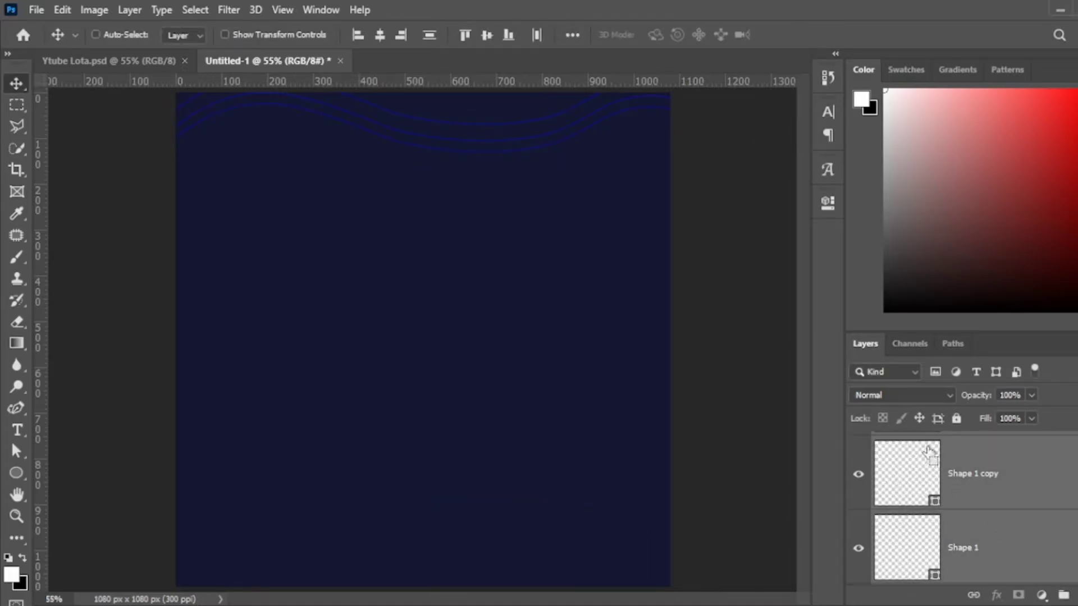
Duplicate the set of waves repeatedly, moving each copy further down the canvas.
key(ctrl+j)
key(ctrl+t)
drag(594, 125, 609, 185)
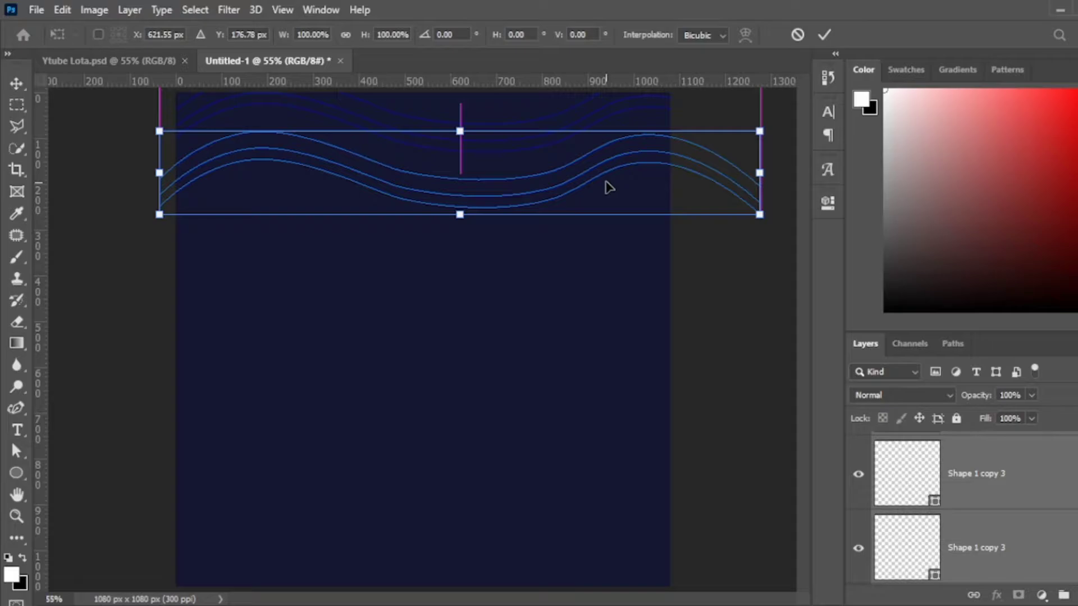
key(Return)
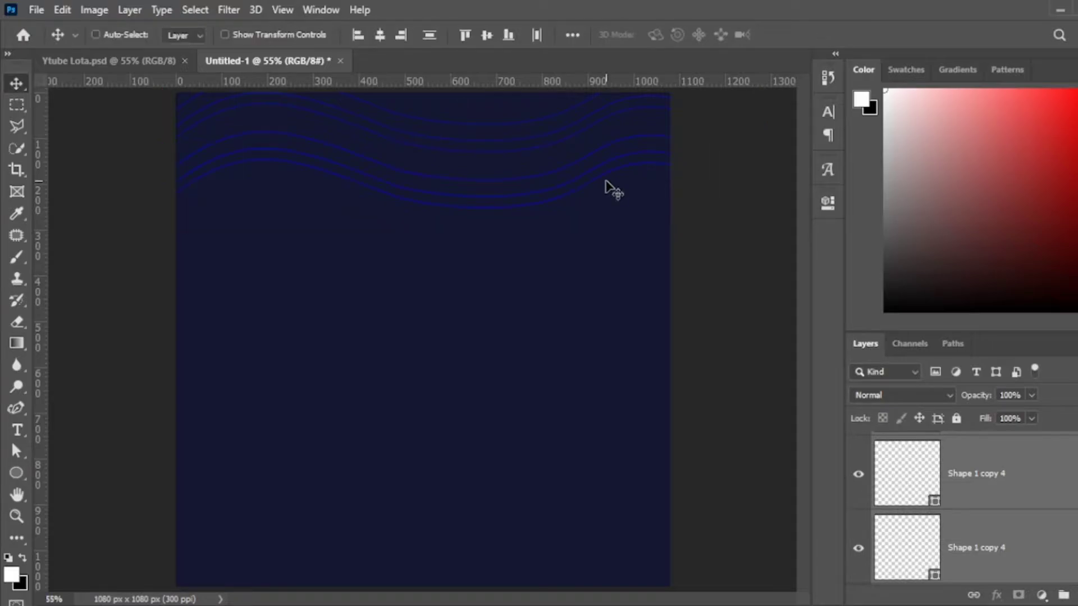
key(ctrl+t)
drag(618, 209, 622, 262)
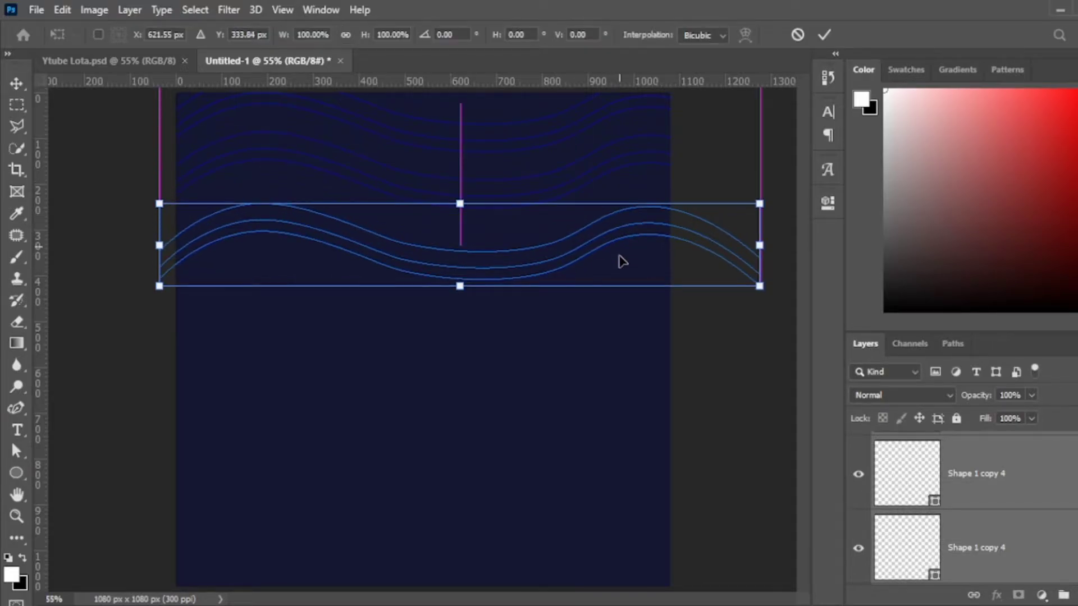
key(Return)
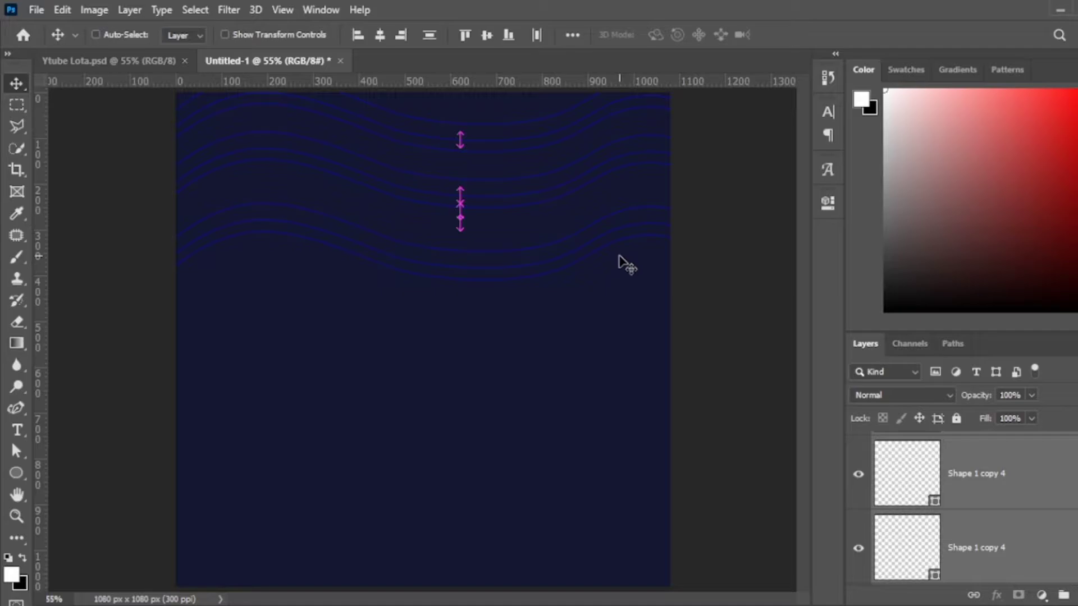
key(ctrl+j)
key(ctrl+t)
drag(626, 260, 640, 389)
key(Return)
key(ctrl+j)
key(ctrl+t)
Confirm the lowered waves, then shift a selection of wave layers to the canvas middle.
key(Return)
scroll(1031, 499, down, 1)
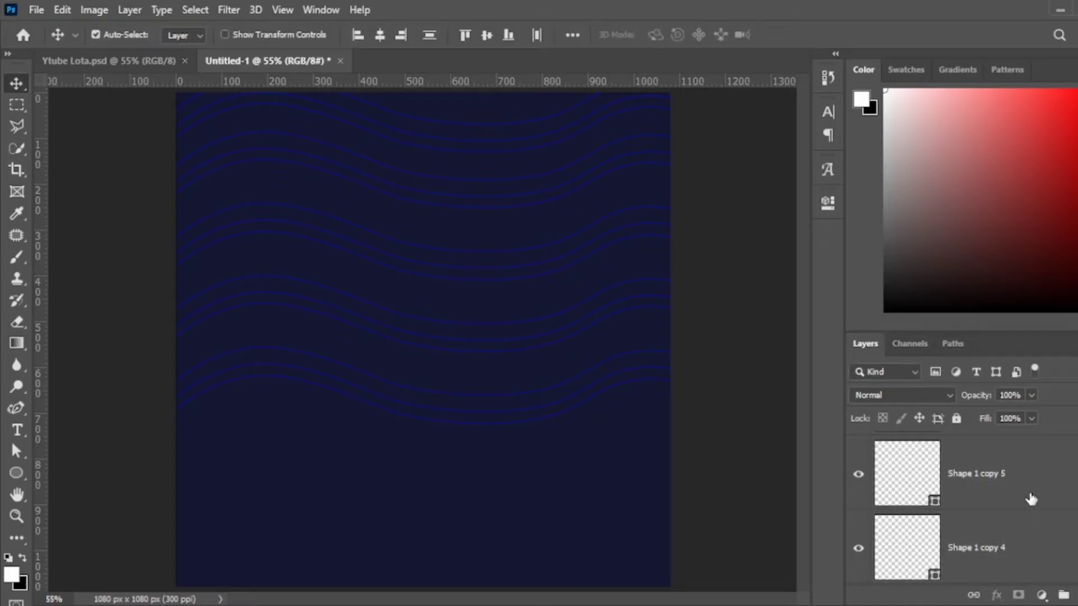
scroll(1033, 496, down, 3)
scroll(1066, 546, up, 2)
scroll(1044, 525, up, 5)
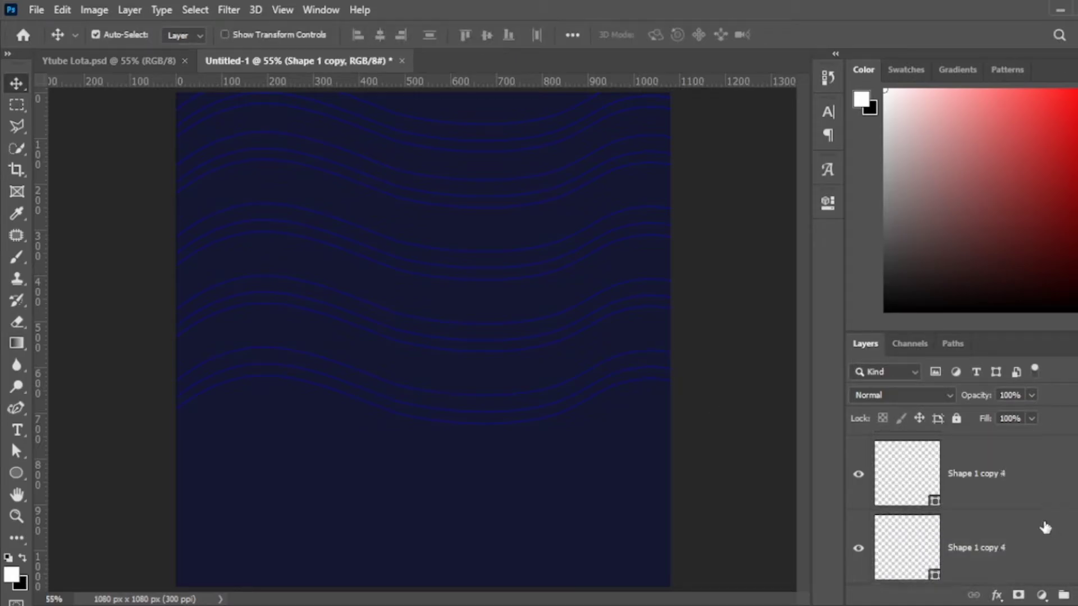
click(576, 40)
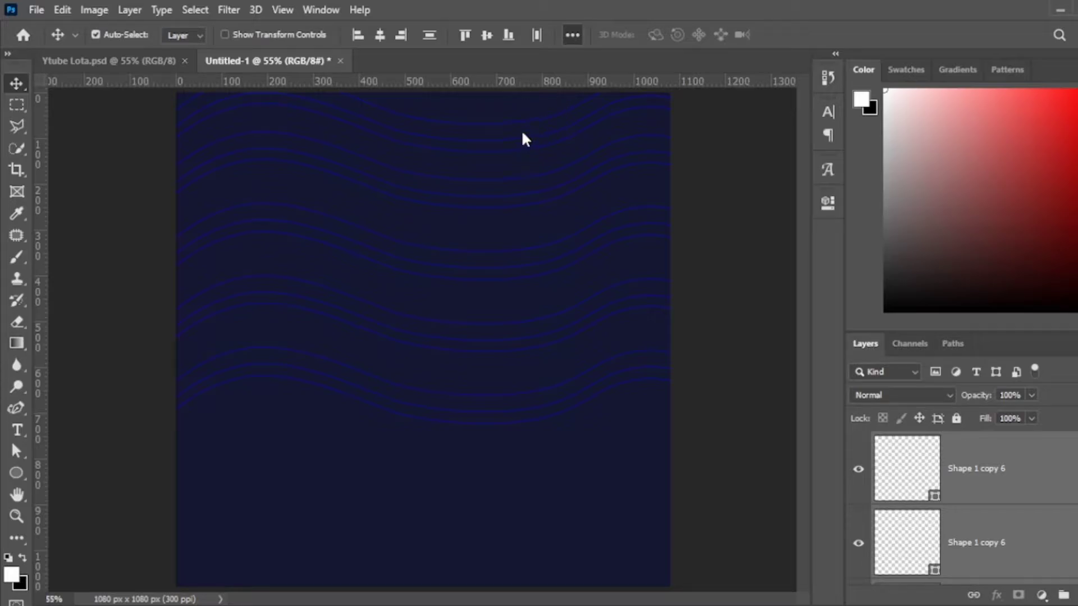
click(1028, 466)
scroll(1031, 522, down, 1)
shift+click(1033, 536)
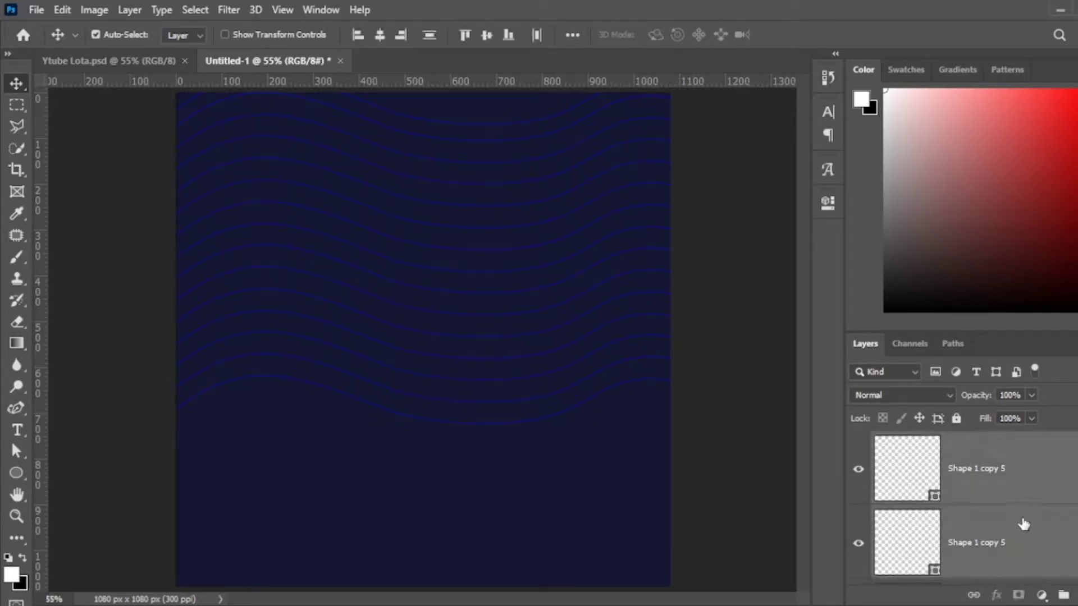
key(ctrl+t)
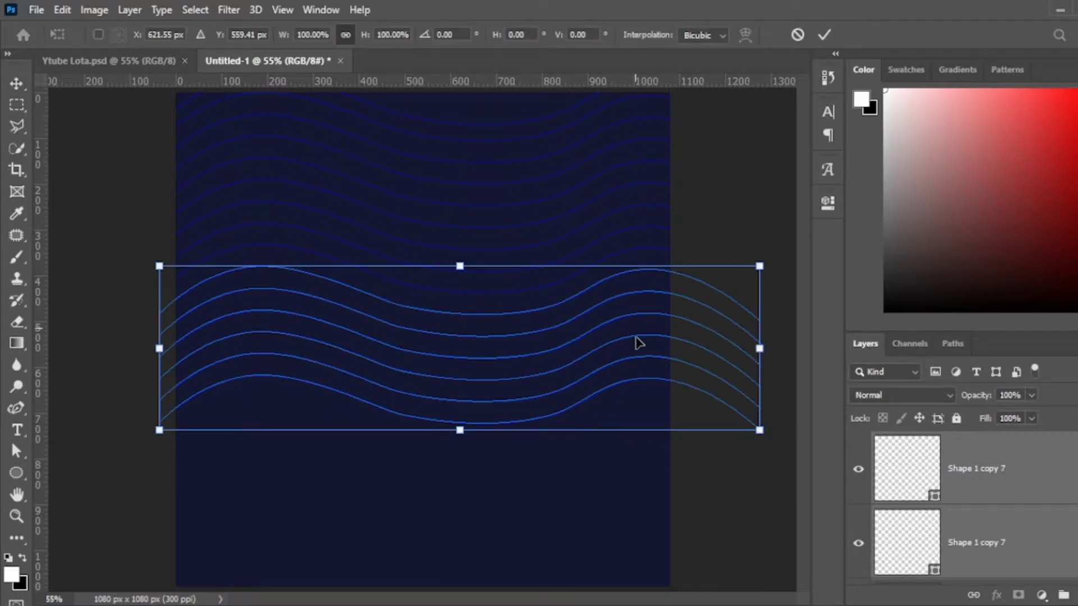
drag(637, 342, 639, 459)
key(Return)
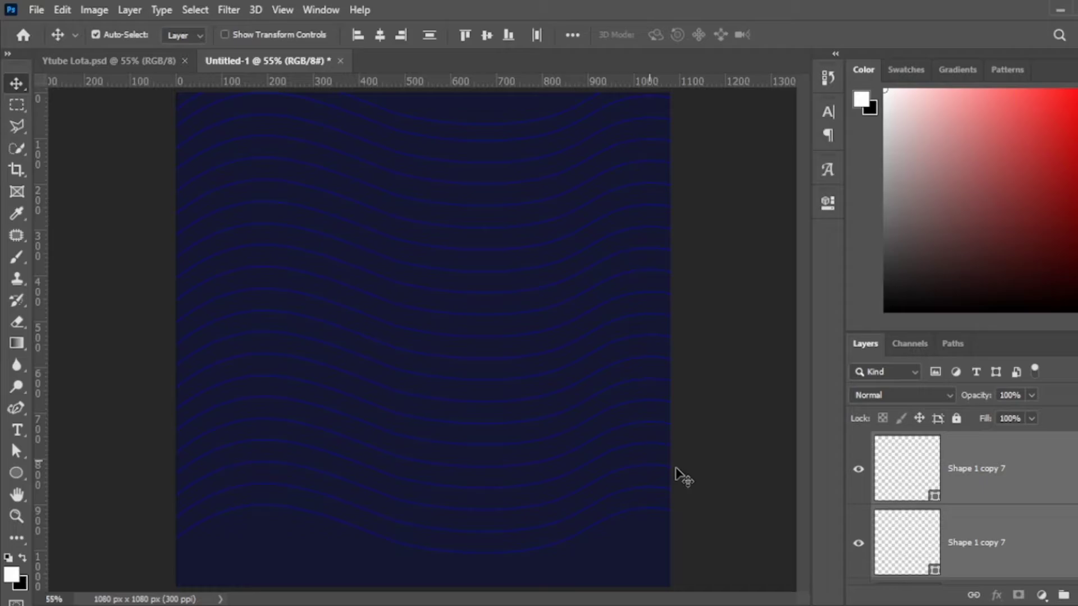
Duplicate the selected waves down to the canvas bottom, then deselect the layers.
click(1025, 514)
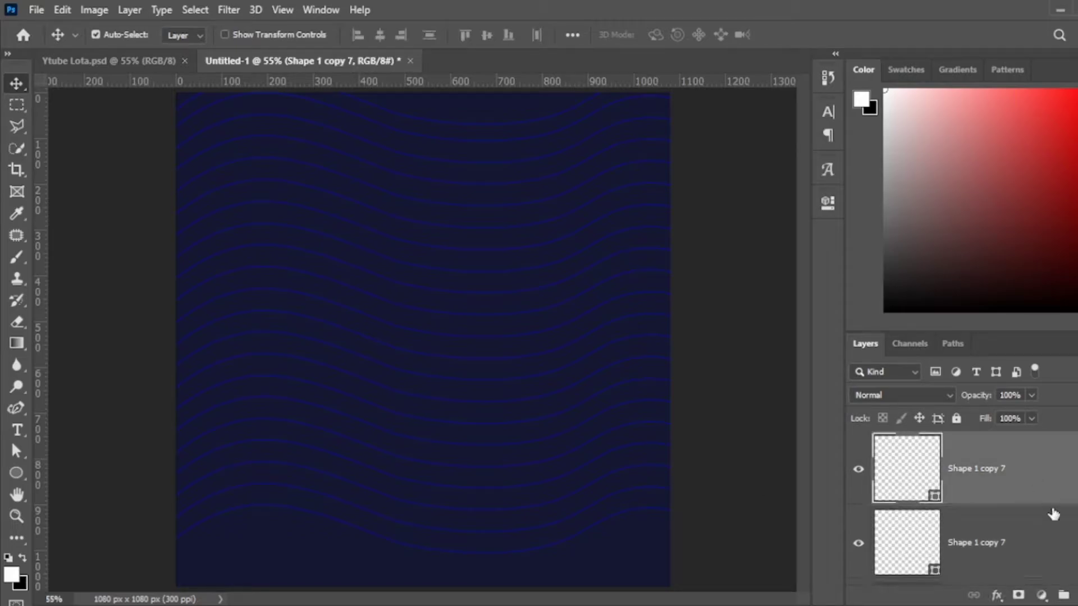
ctrl+click(1049, 546)
key(ctrl+j)
key(ctrl+t)
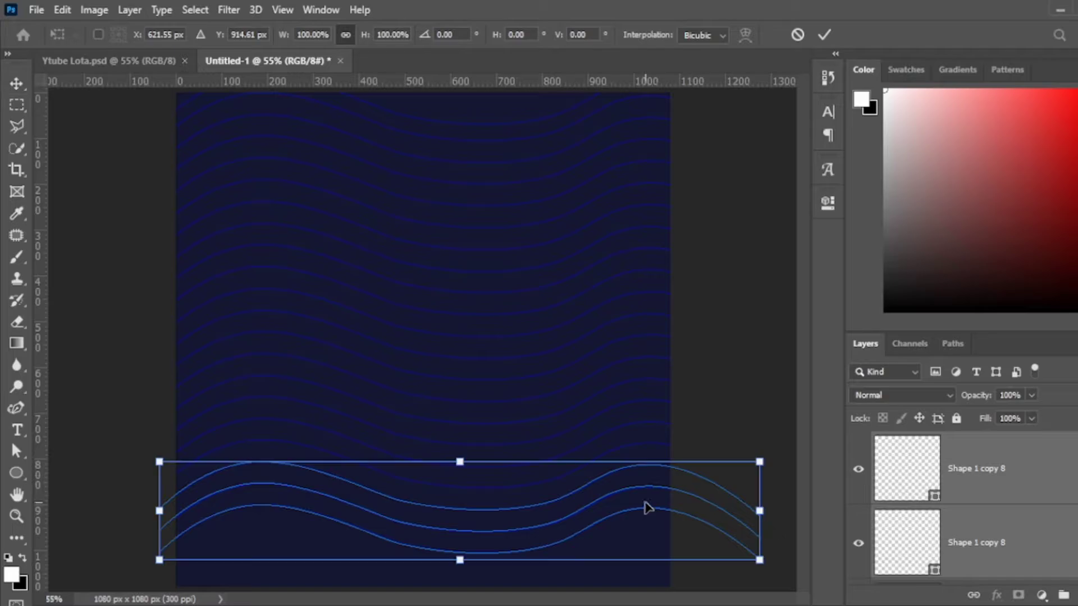
drag(645, 506, 645, 570)
key(Return)
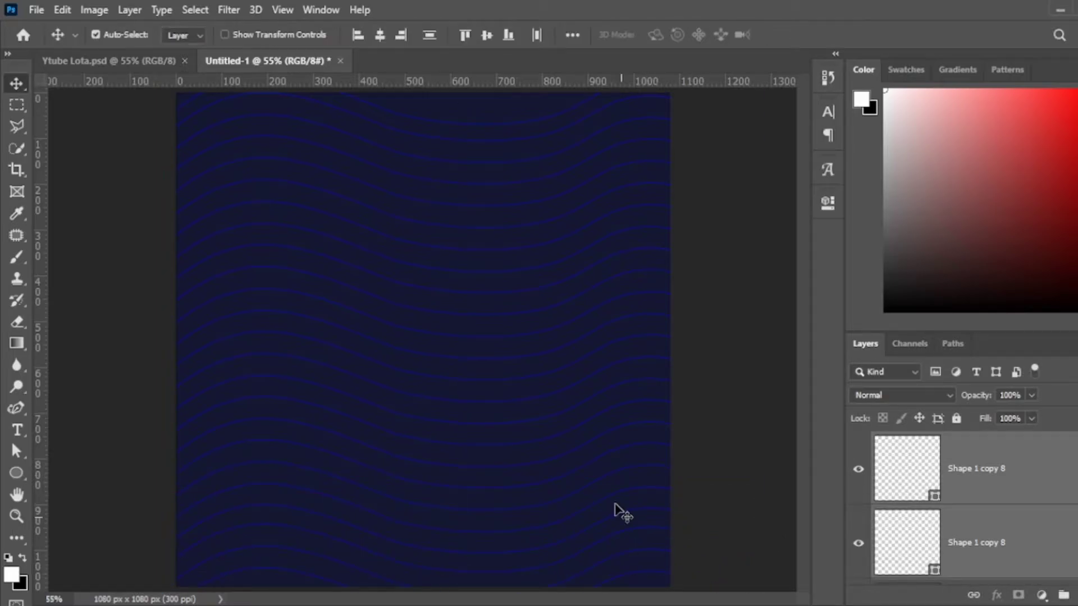
click(1028, 471)
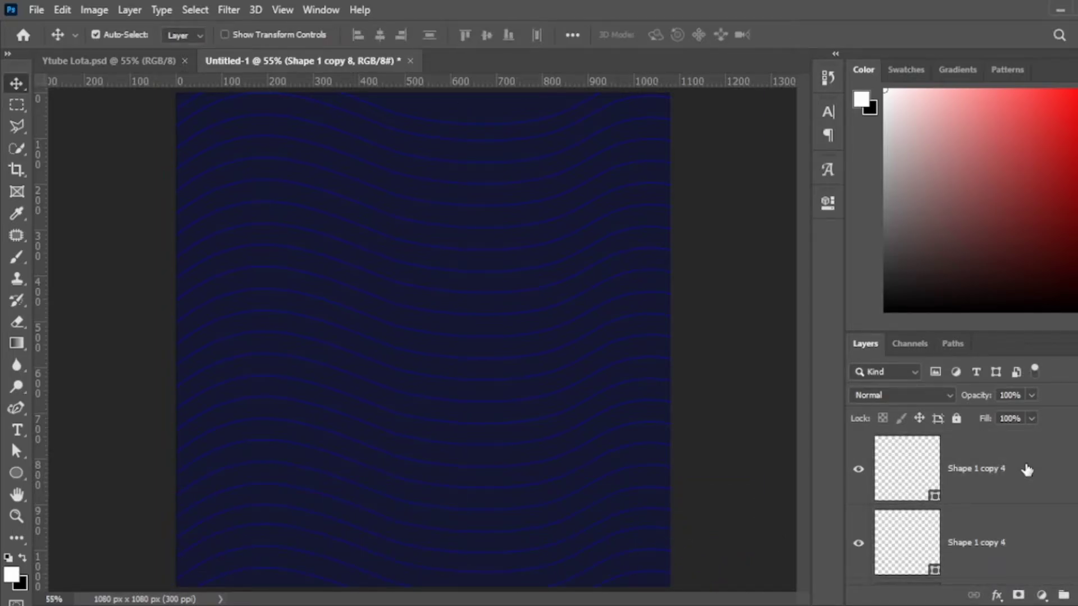
scroll(1028, 470, down, 5)
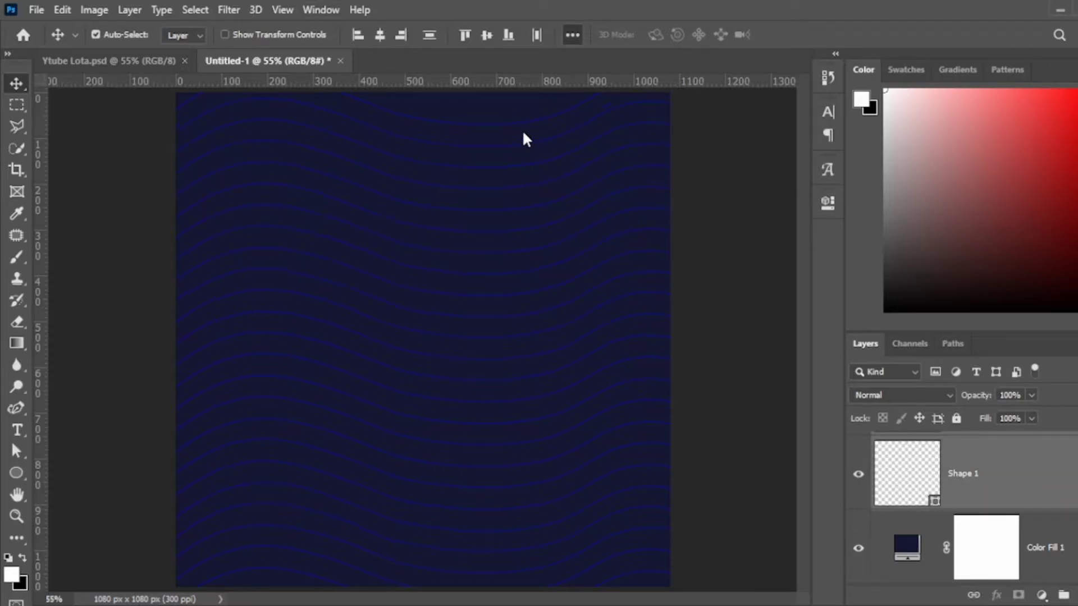
Group all the wave shape layers and rename the group 'Pattern'.
key(ctrl+g)
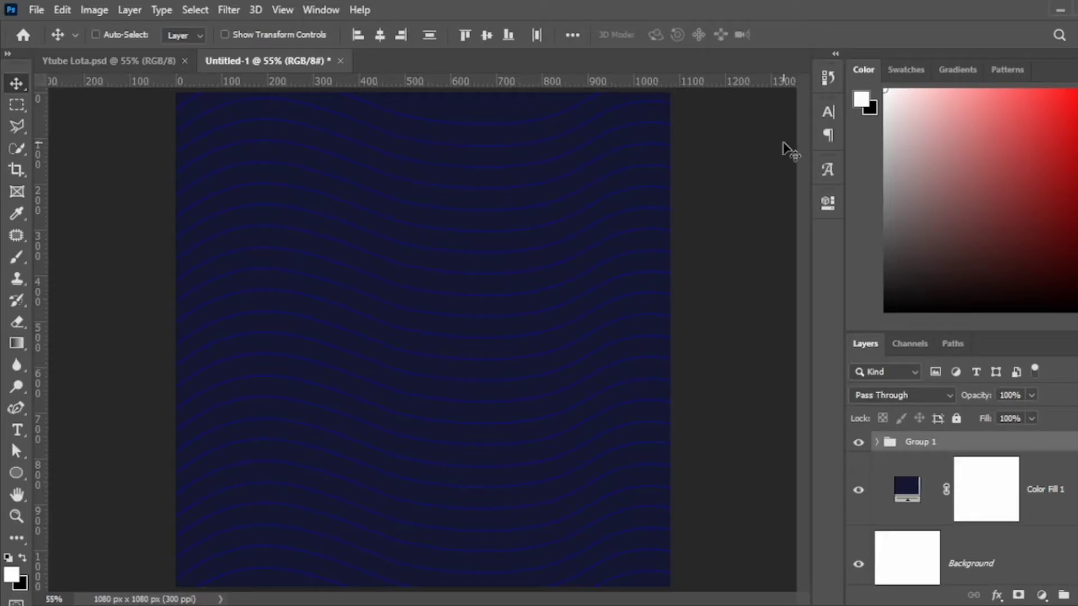
key(ctrl+t)
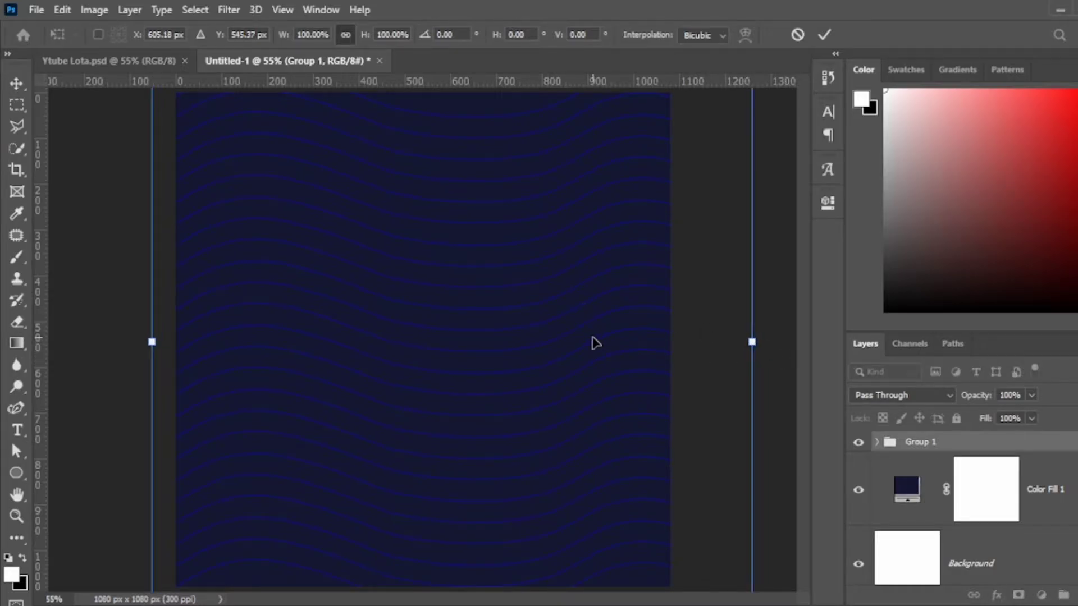
key(Return)
key(ctrl+a)
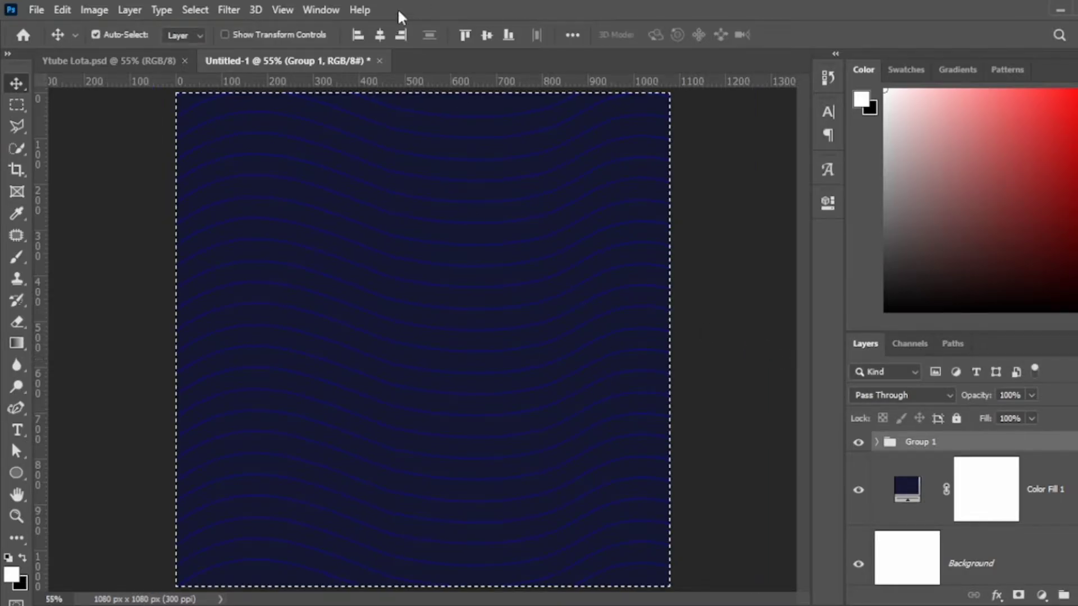
key(ctrl+d)
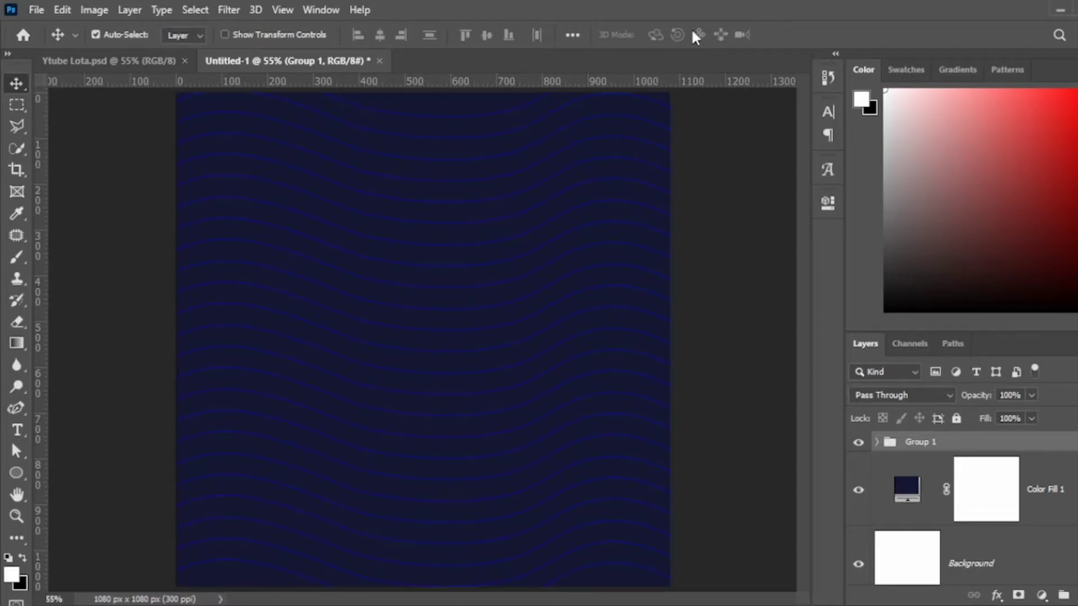
double_click(929, 444)
text(Pattern)
key(Return)
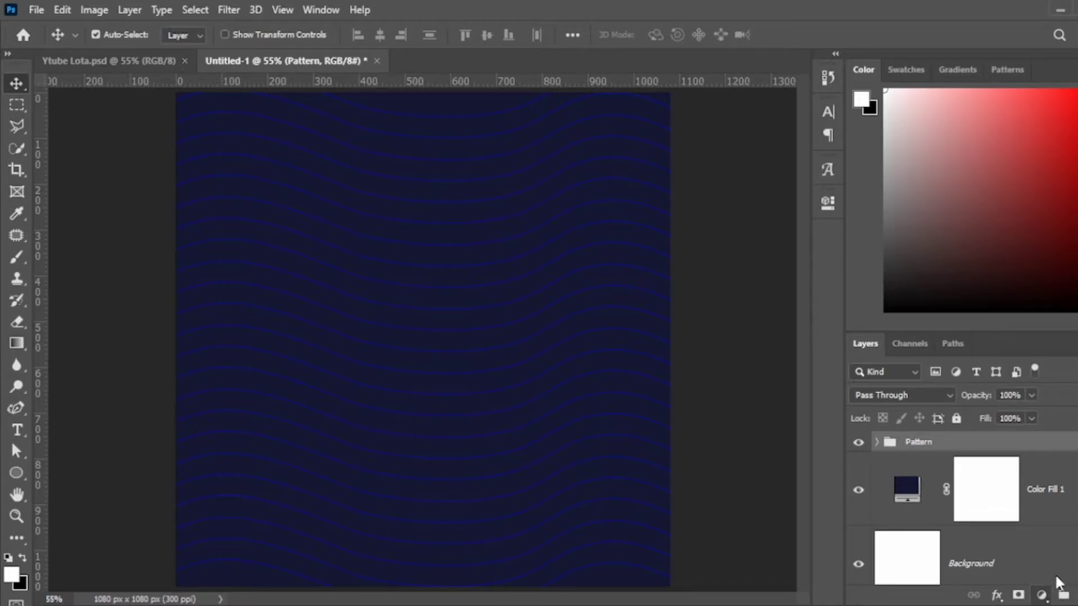
Add a reversed radial navy-to-black Gradient Fill over Pattern, then show a guide grid.
key(Return)
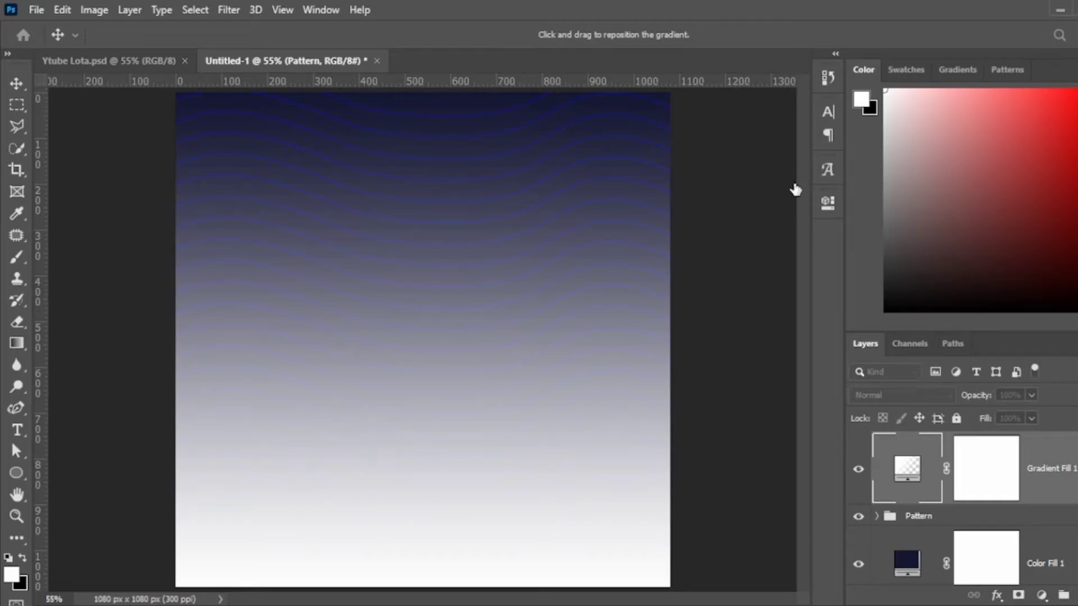
drag(717, 243, 898, 203)
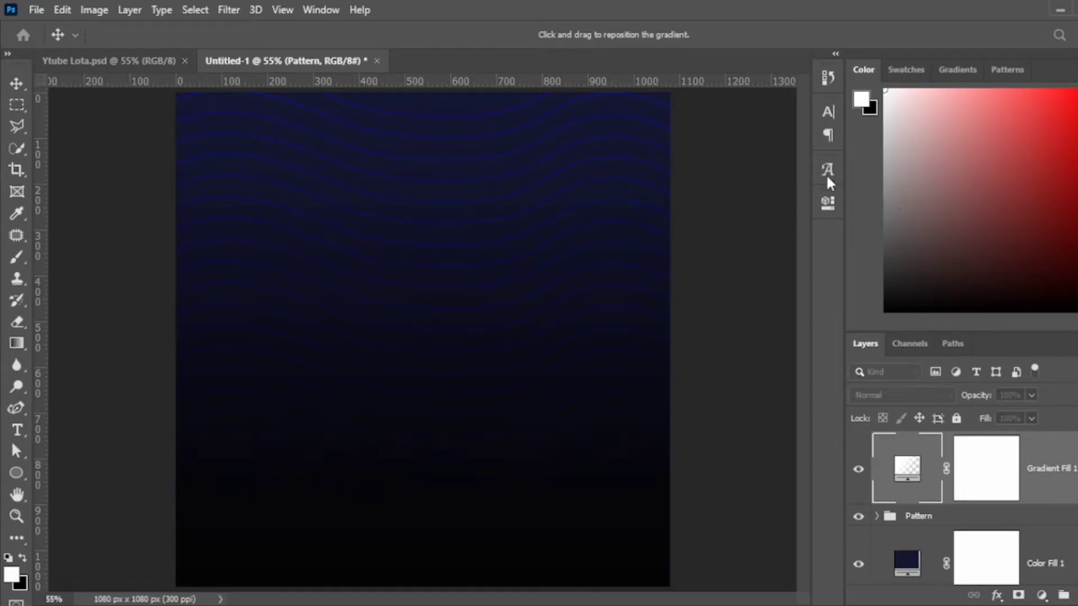
key(Down)
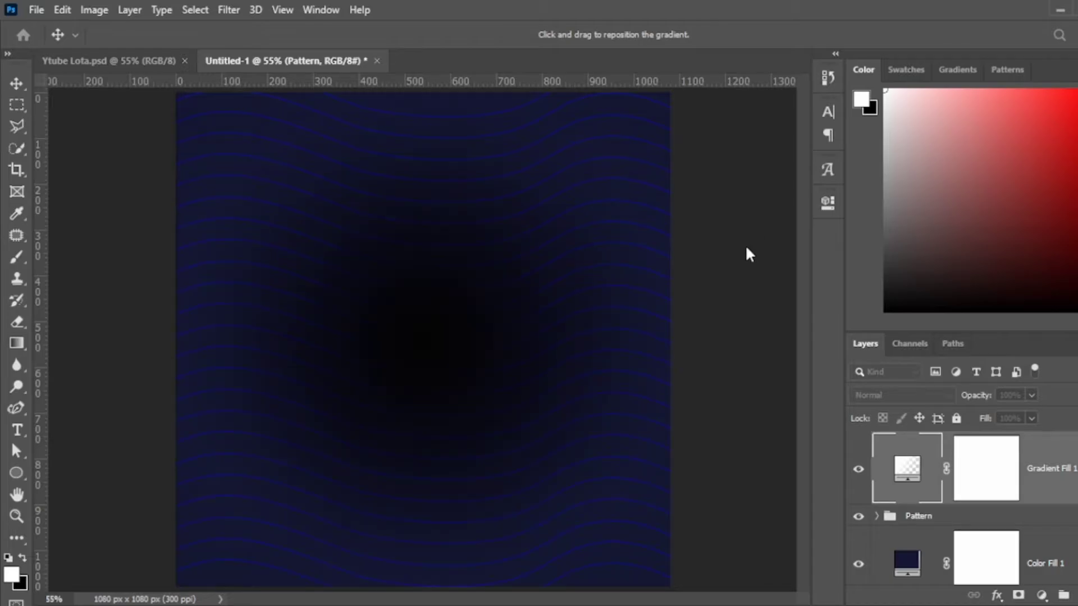
key(alt+r)
key(i)
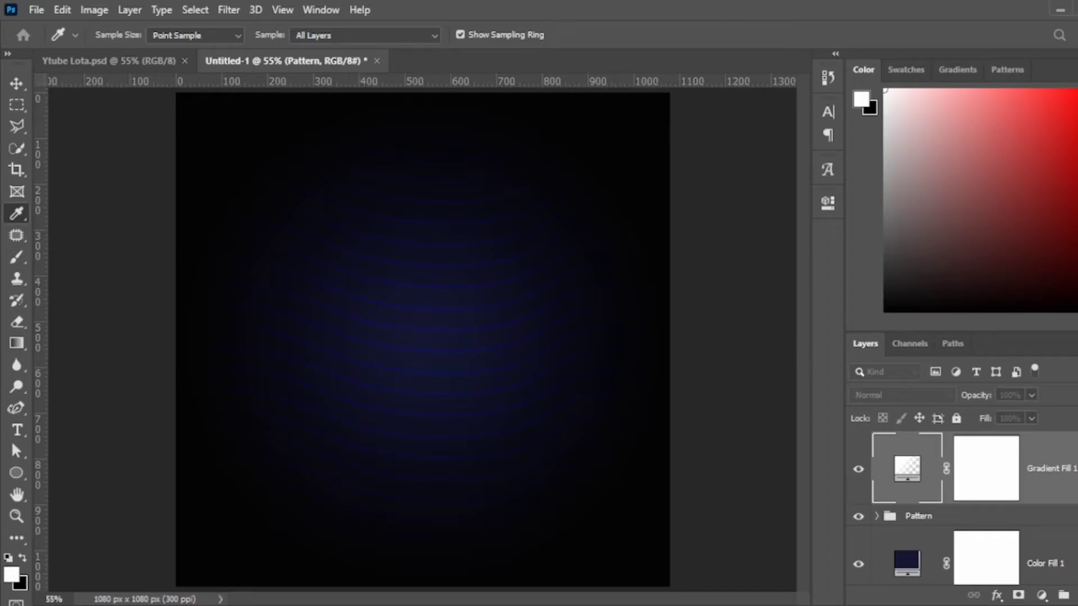
key(Return)
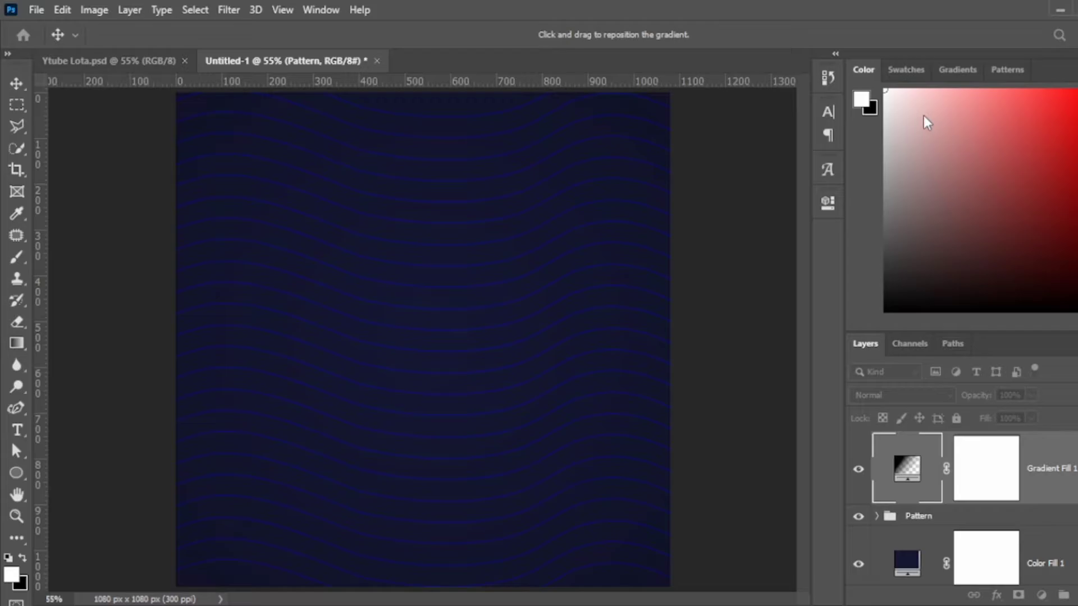
key(Return)
click(856, 476)
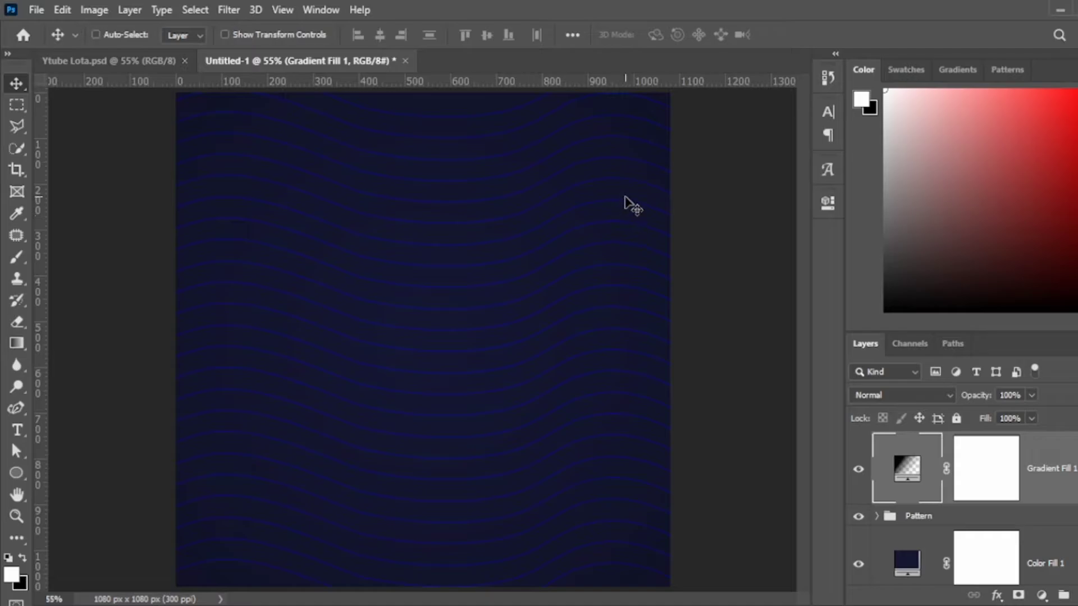
key(ctrl+semicolon)
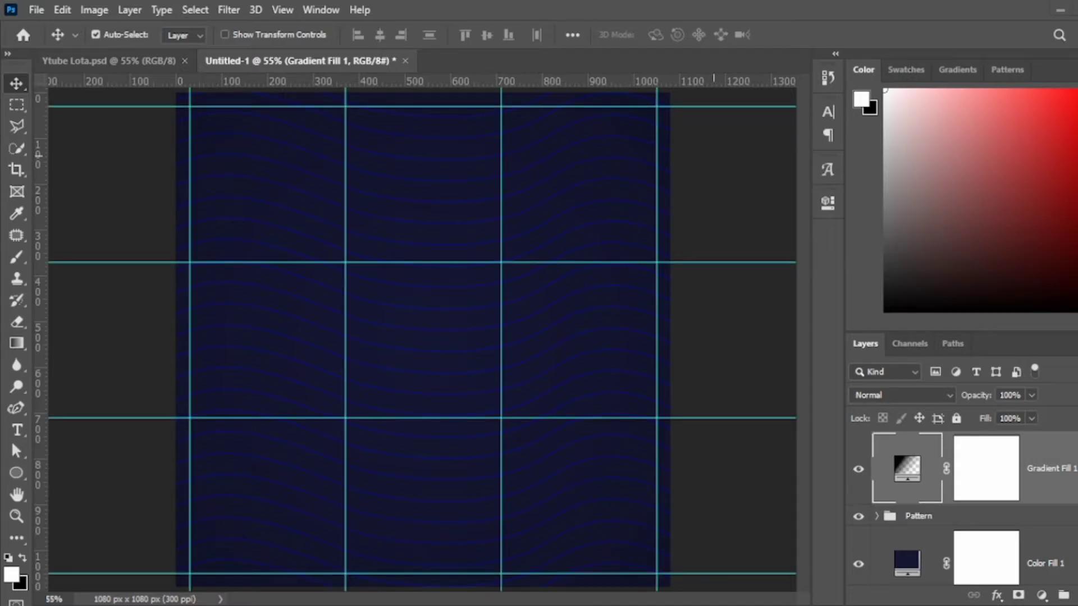
Place the LOOTS logo and scale it down to about 22% in the top-left corner.
drag(300, 225, 421, 339)
drag(553, 337, 494, 163)
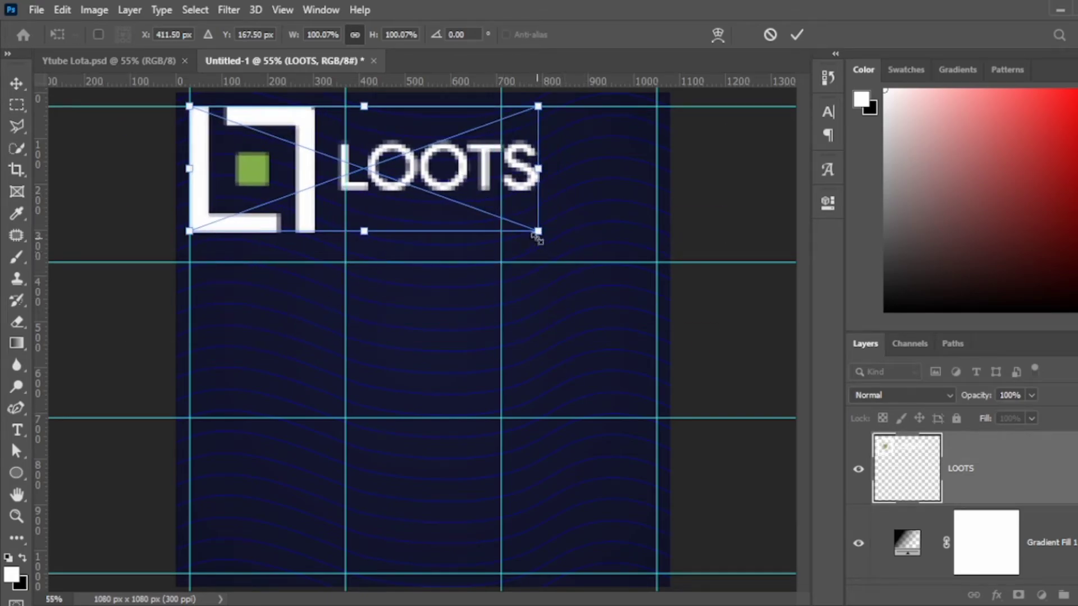
drag(536, 232, 299, 161)
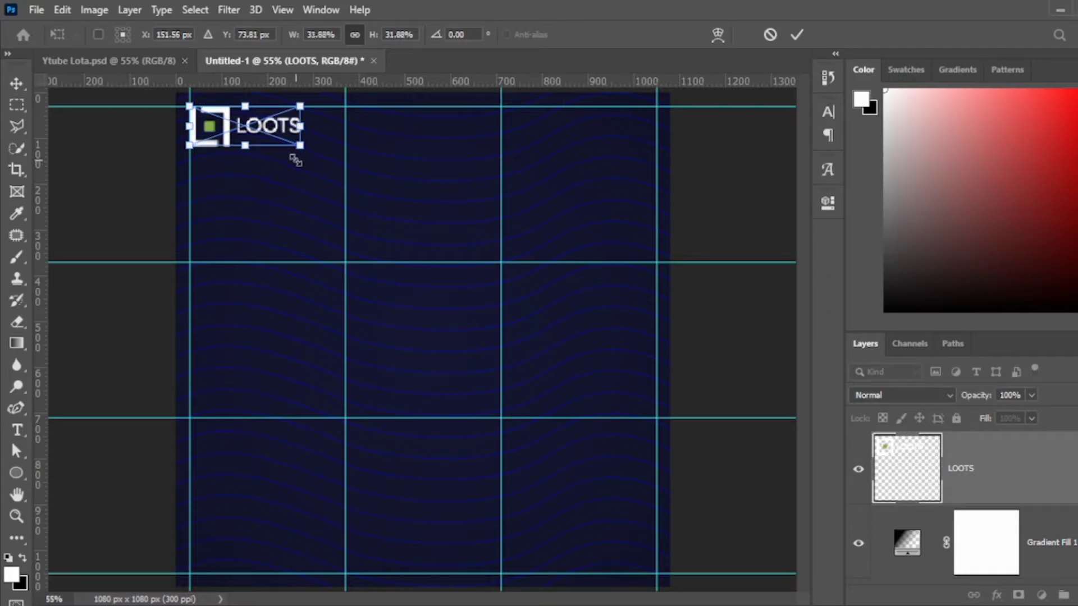
key(Return)
key(ctrl+semicolon)
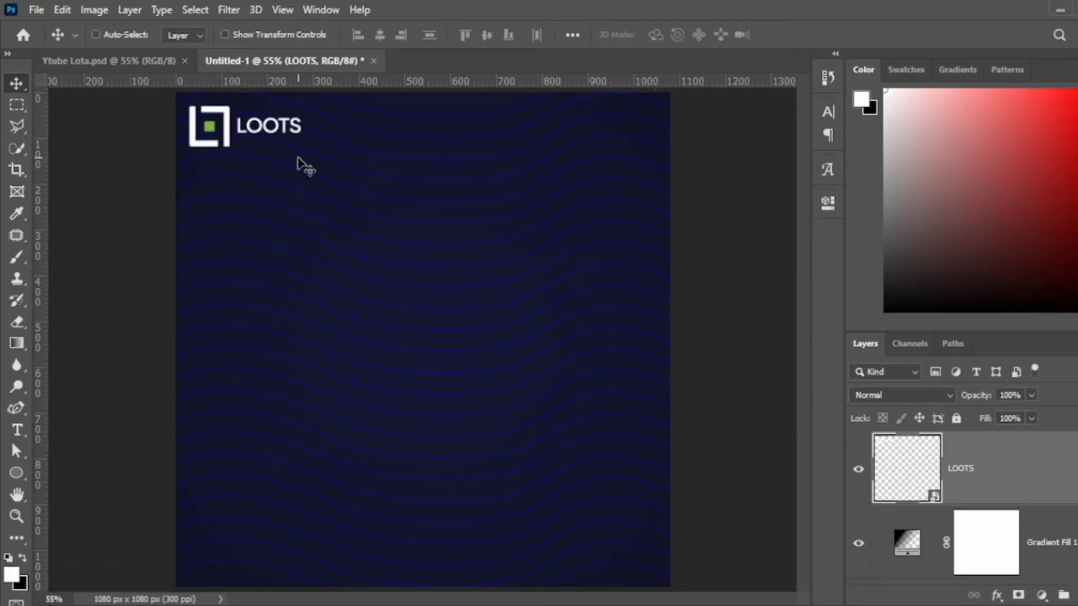
key(ctrl+semicolon)
key(ctrl+t)
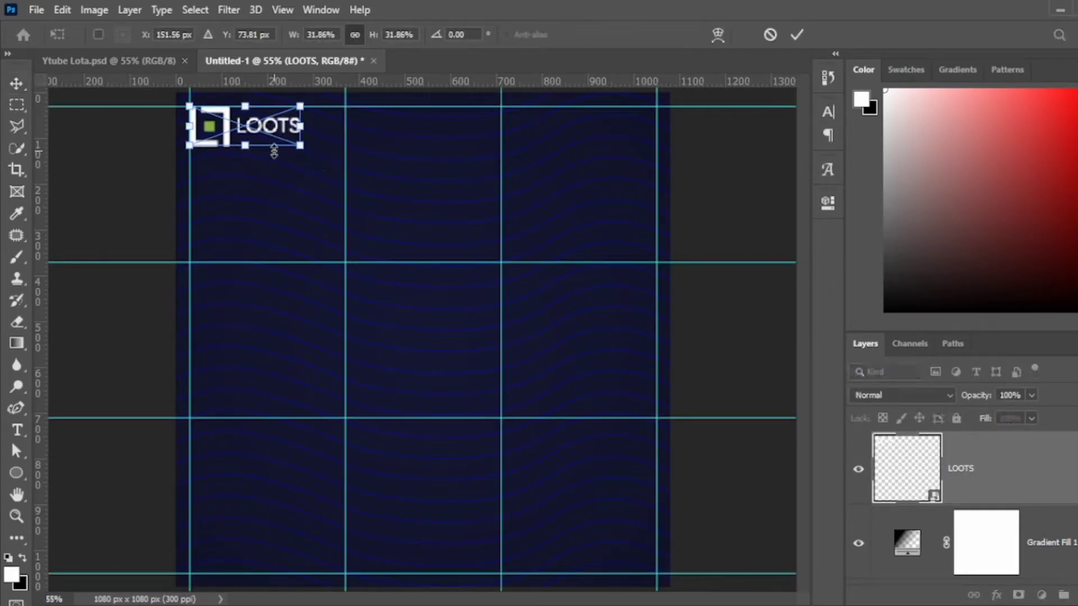
drag(302, 146, 287, 138)
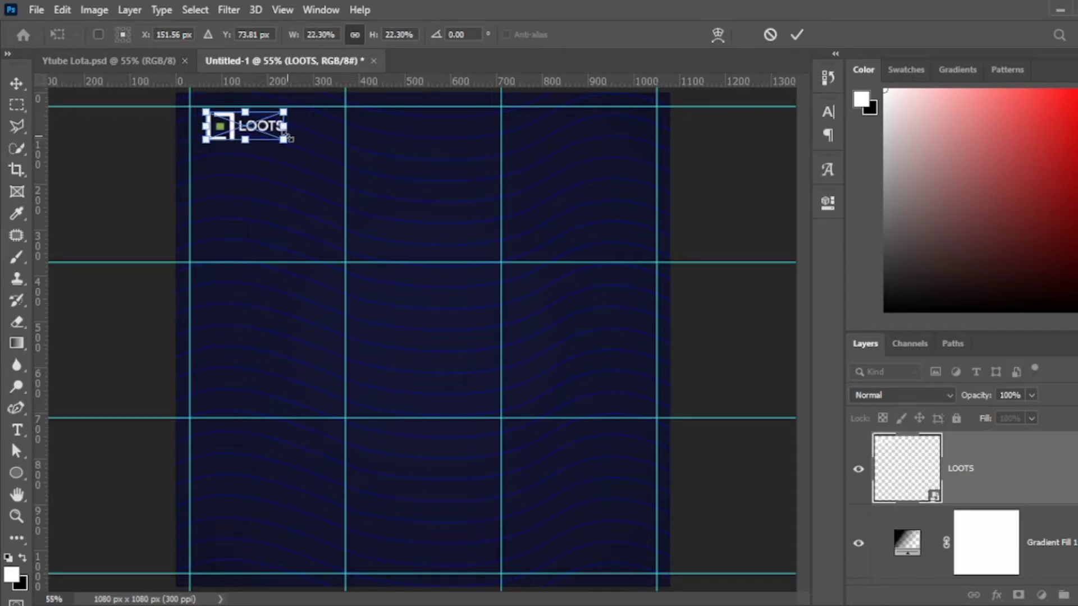
key(Return)
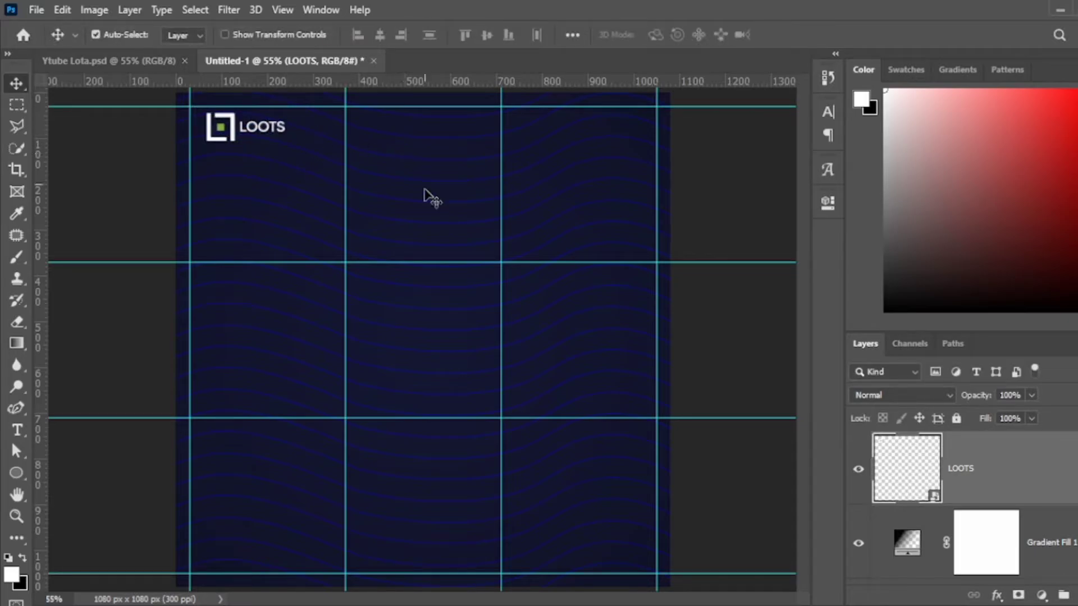
Type the headline 'Don't miss out on' and move it to the canvas centre.
key(t)
click(276, 194)
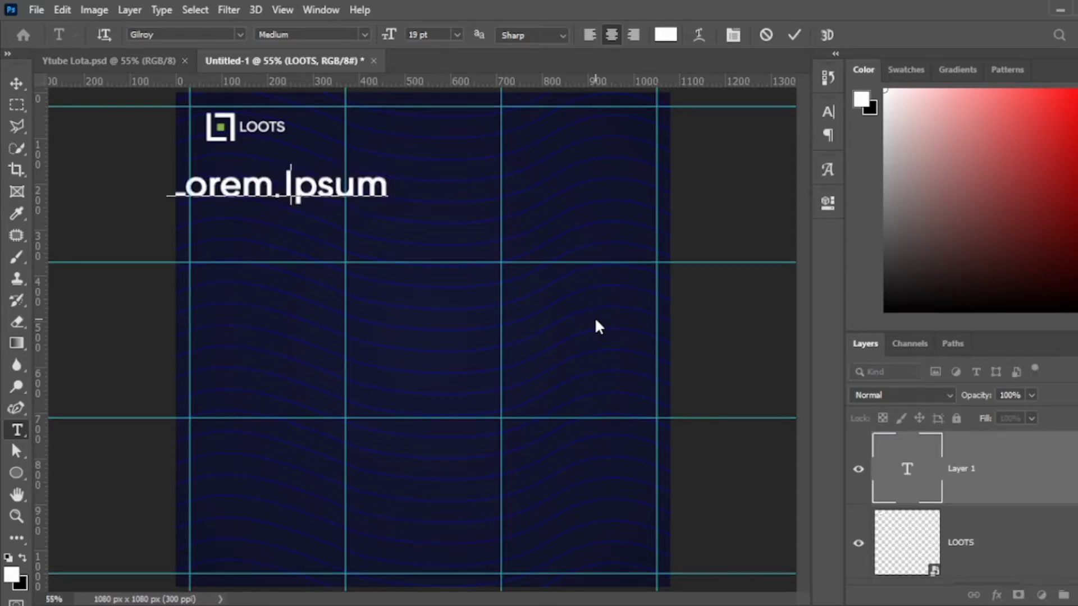
text(Don't miss )
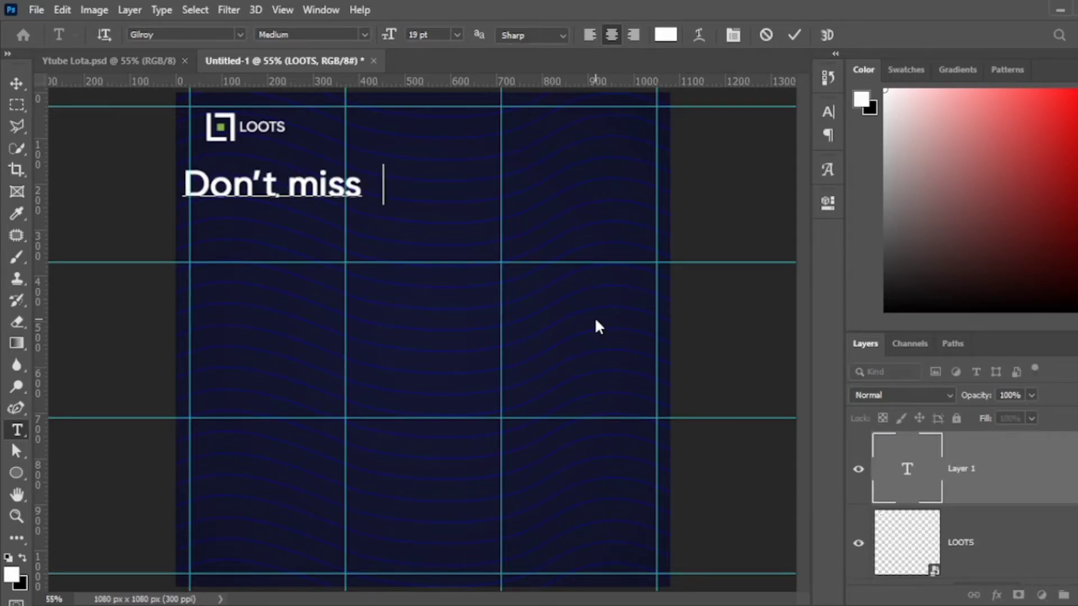
text(out on)
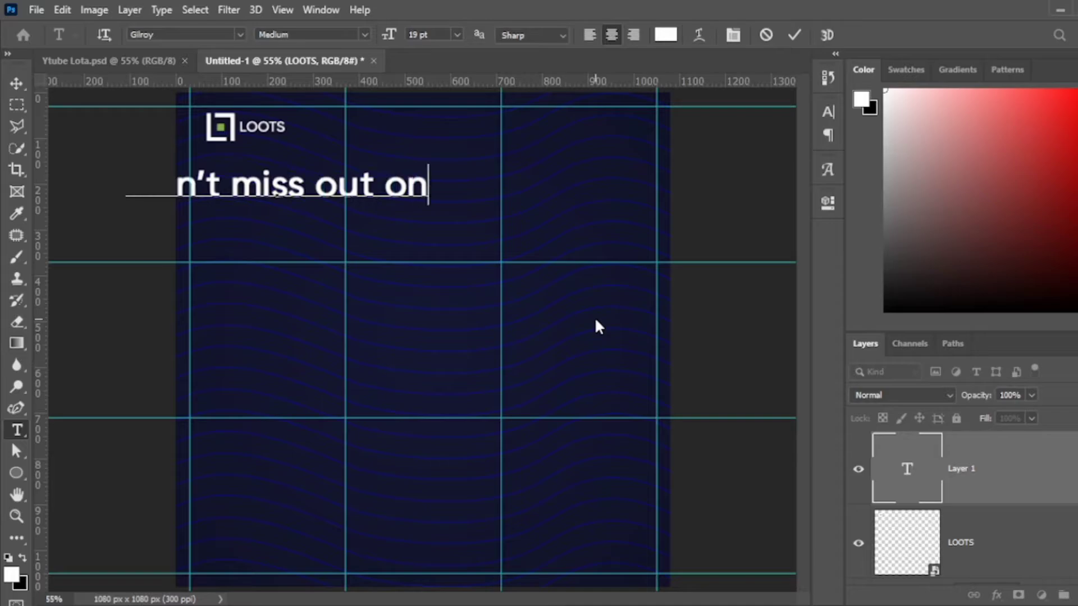
key(ctrl+Return)
key(v)
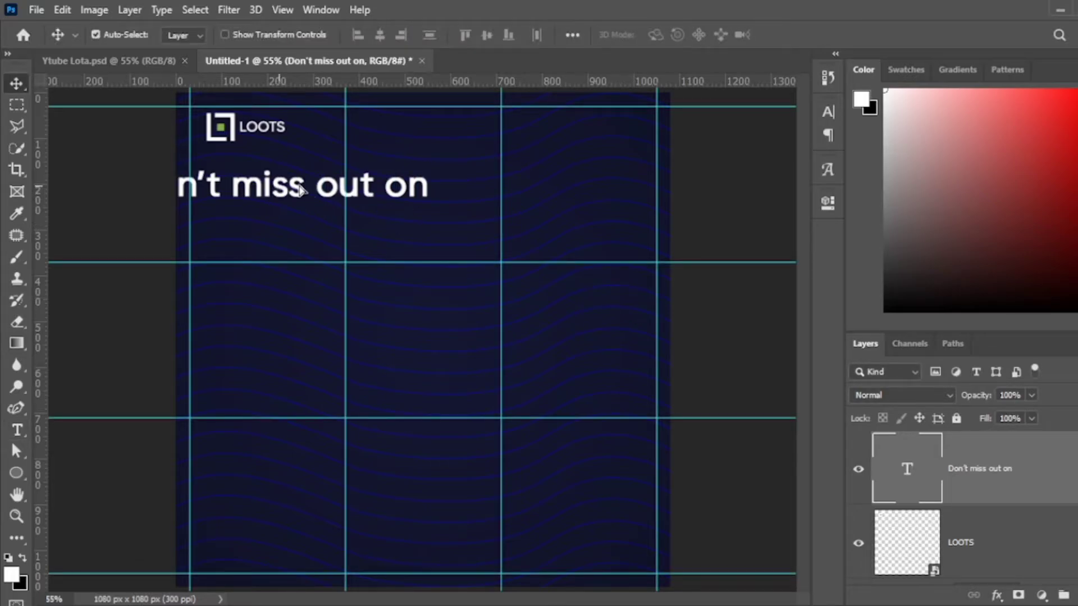
drag(303, 191, 420, 230)
Change the copied line to 'the Best iPhone deals ever!' and colour it light green.
double_click(423, 236)
key(ctrl+a)
click(422, 232)
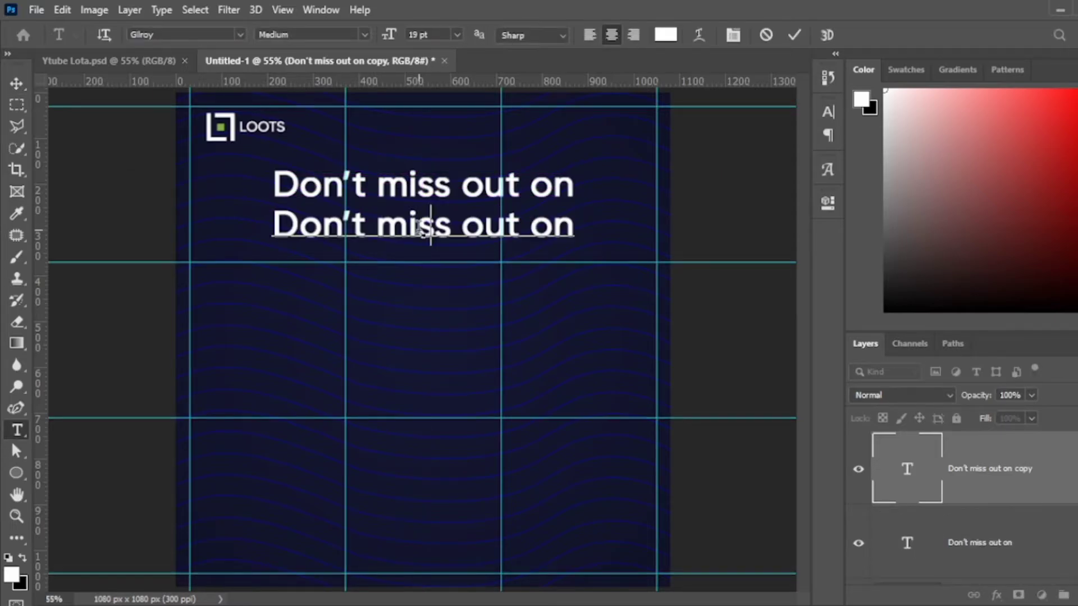
key(Right)
key(Right)
key(Right)
key(ctrl+a)
text(the)
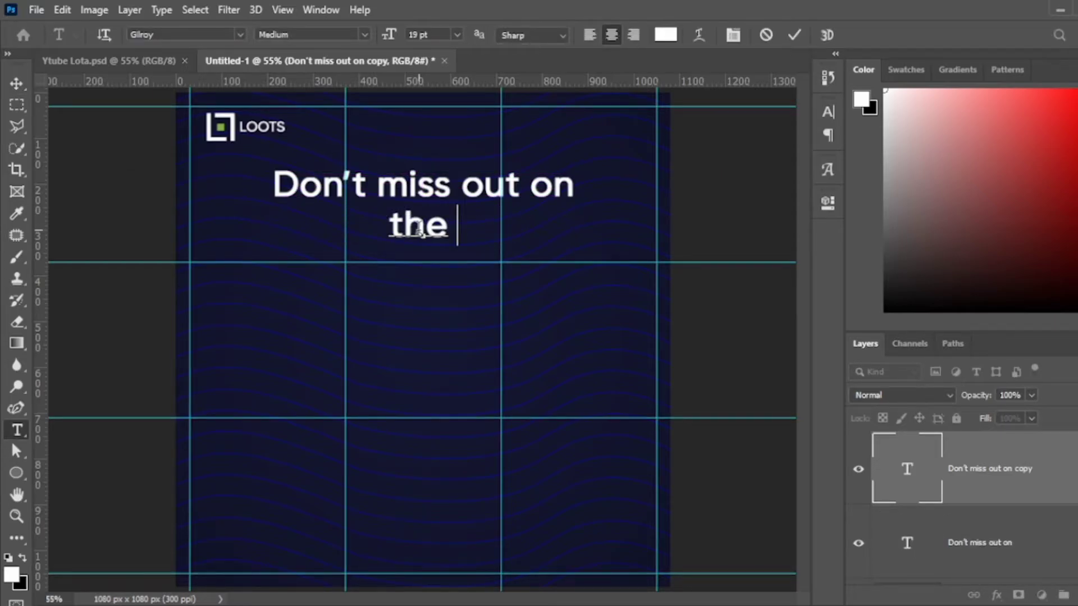
text( Bes)
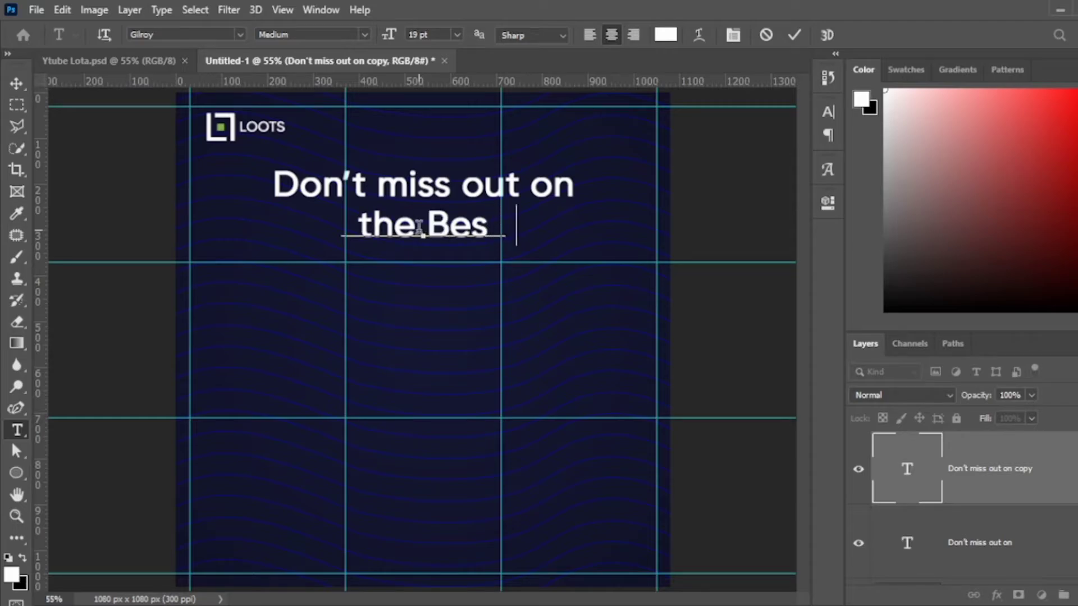
text(t iPhone deals)
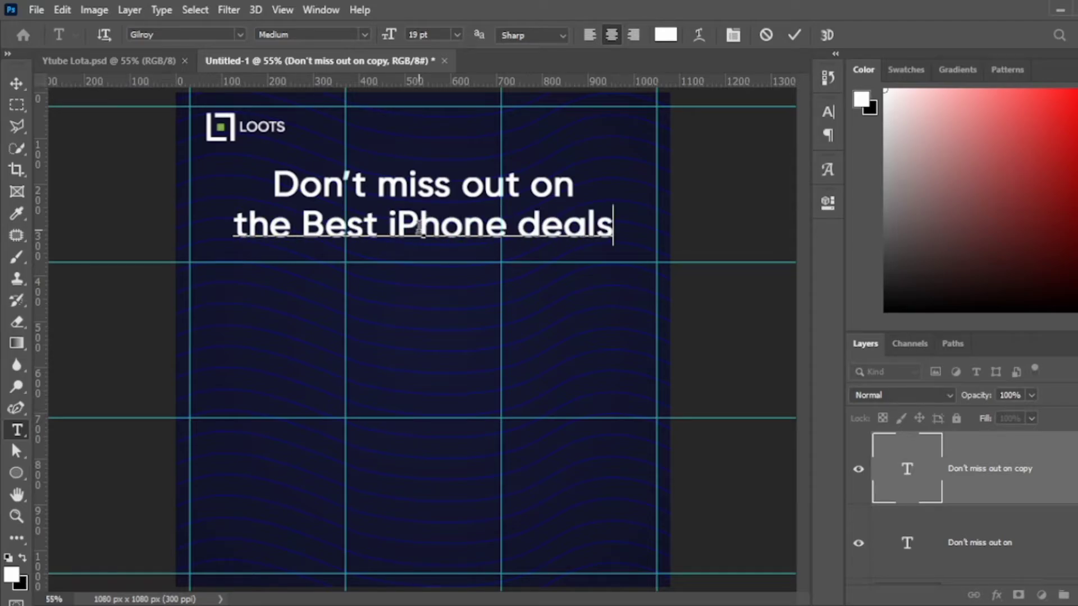
text( ever!)
key(ctrl+a)
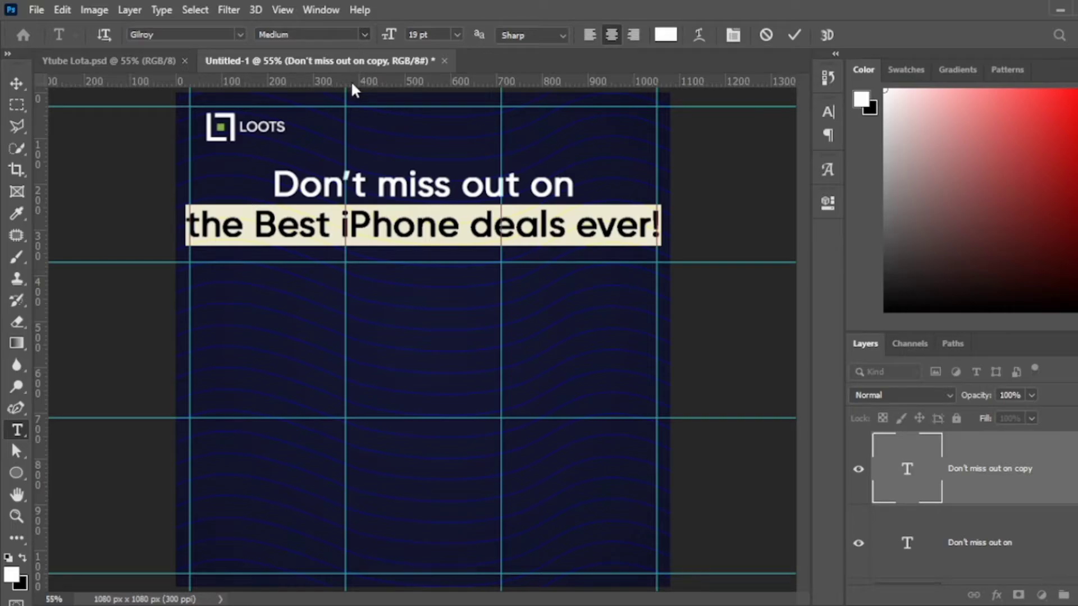
scroll(340, 35, down, 4)
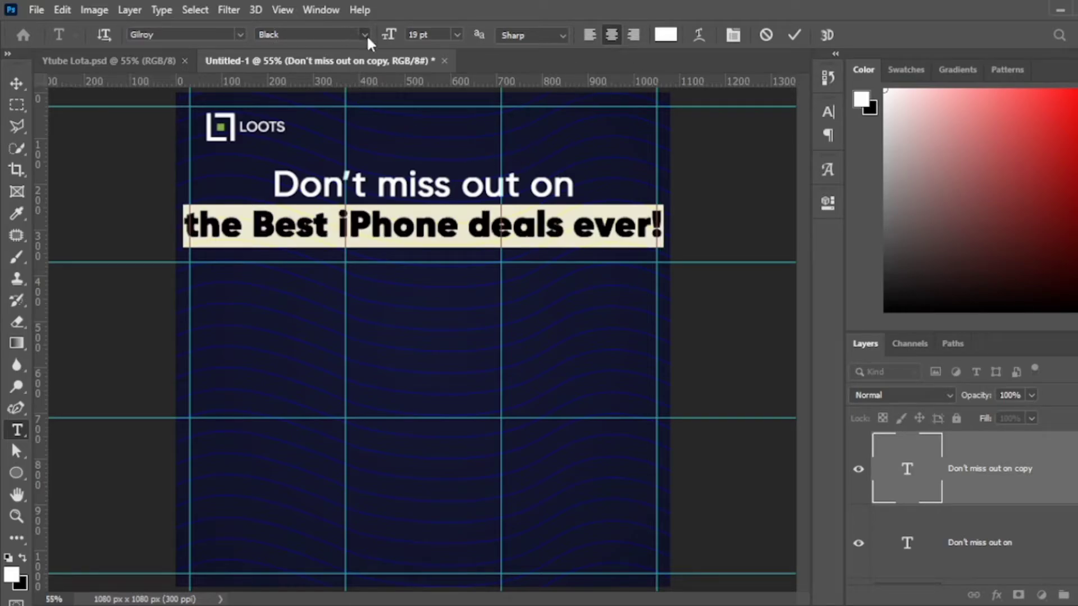
click(665, 36)
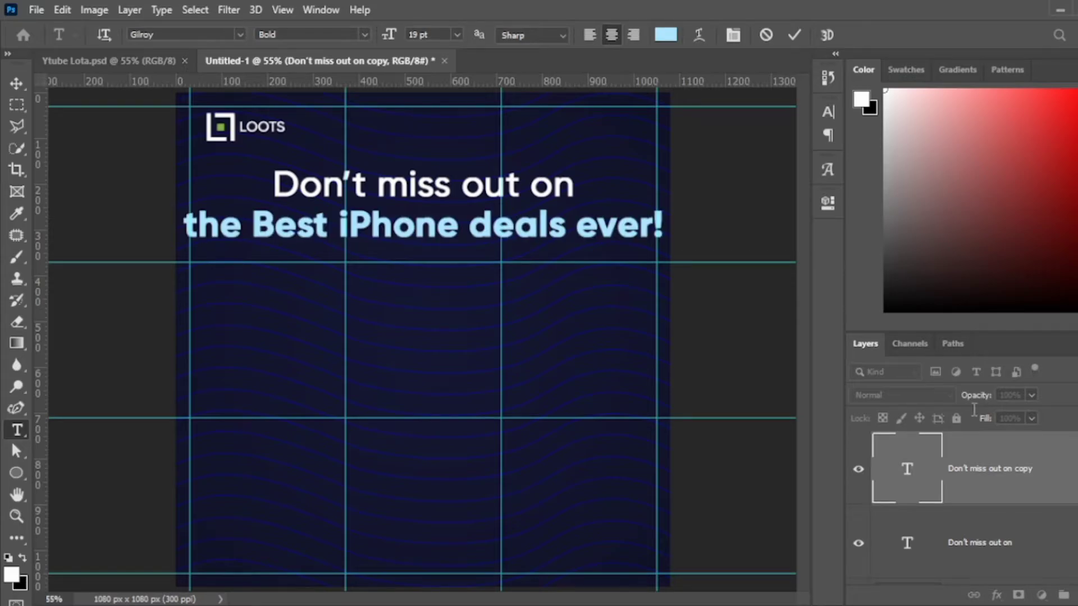
key(Return)
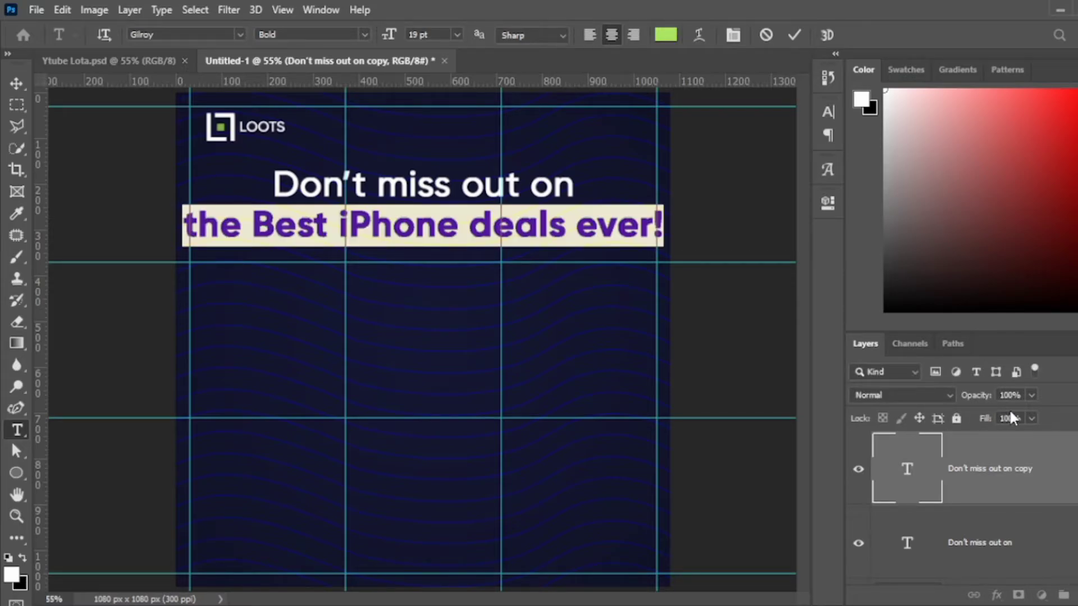
Shrink the green line to about 81% and the first line to 79%, then tighten the spacing.
click(794, 35)
key(v)
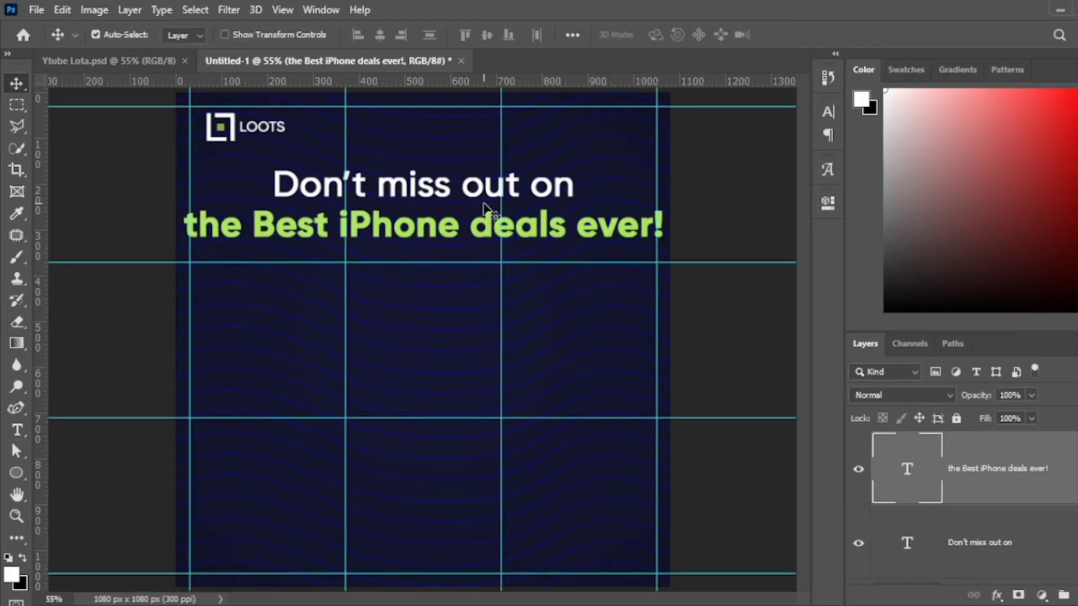
key(ctrl+t)
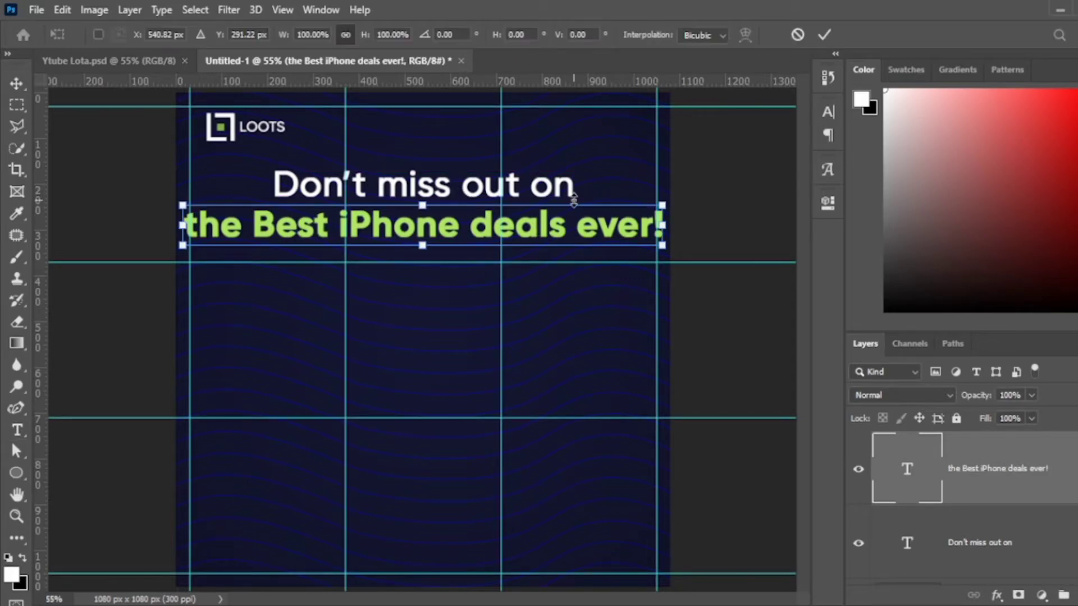
drag(662, 245, 620, 235)
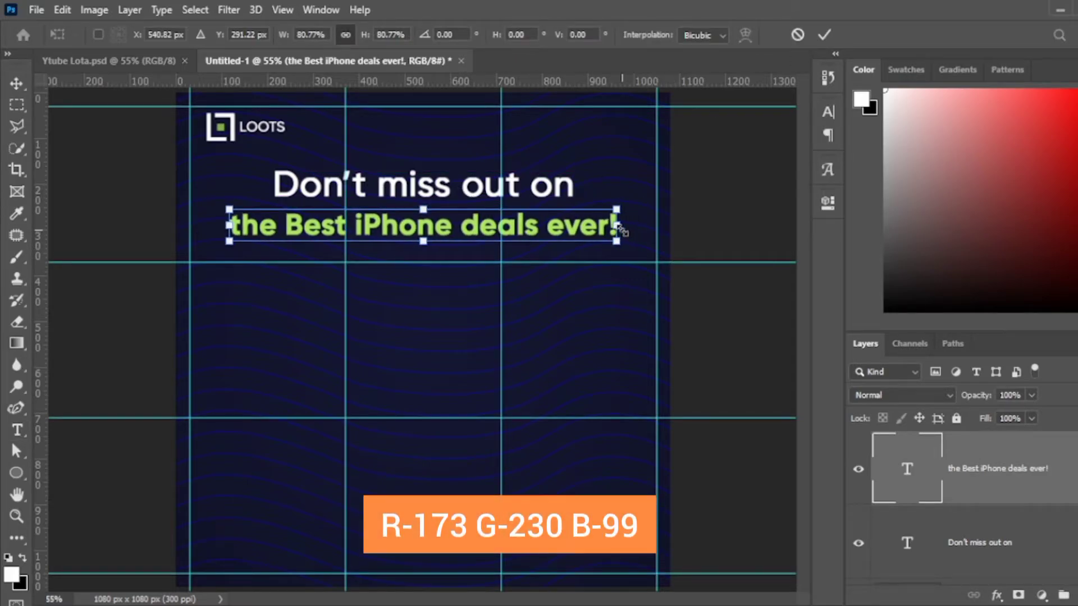
key(Return)
click(495, 191)
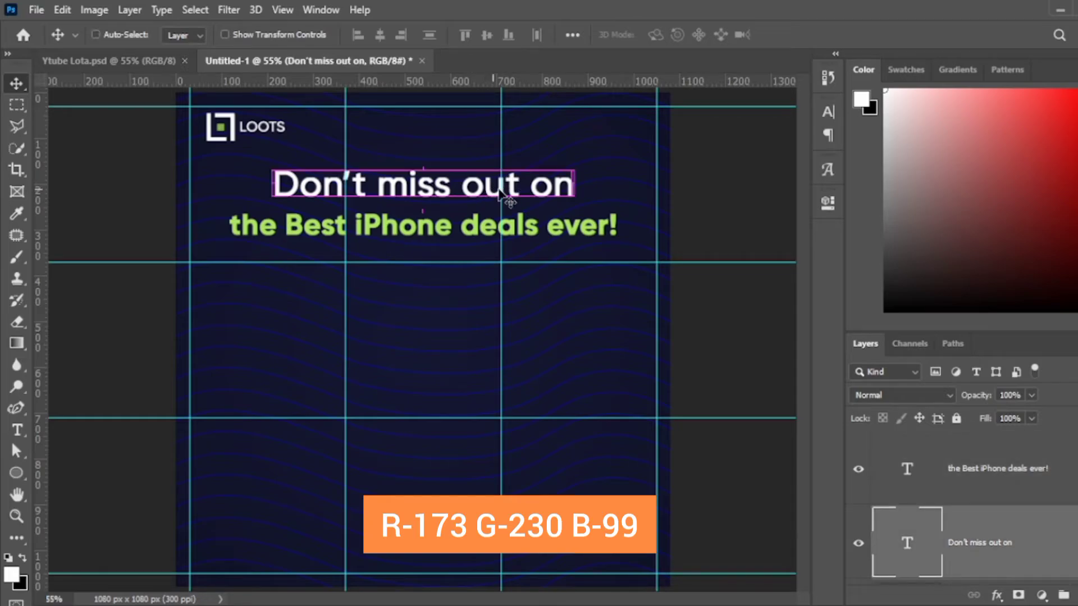
key(ctrl+t)
drag(578, 159, 547, 169)
key(Return)
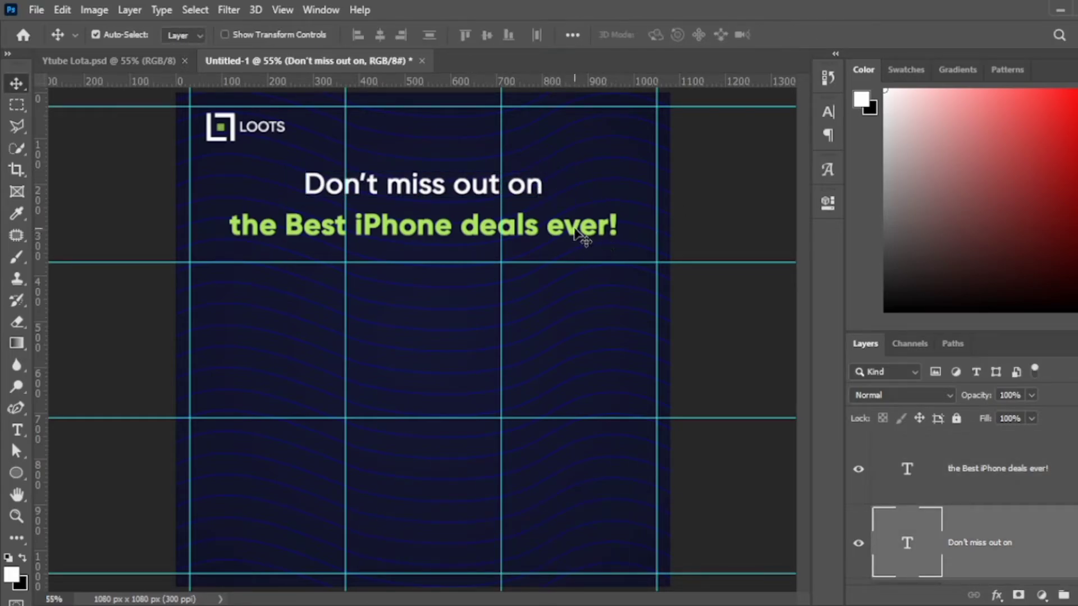
drag(582, 234, 577, 224)
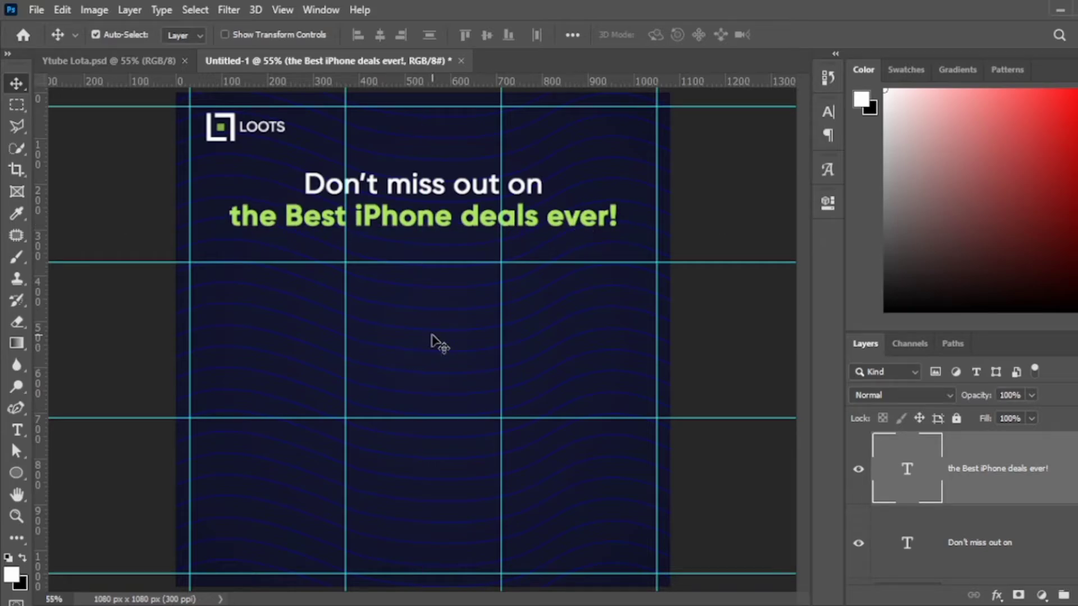
Group both headline lines as Group 1, enlarge the group slightly and nudge it up.
scroll(1019, 477, down, 2)
scroll(1019, 478, up, 1)
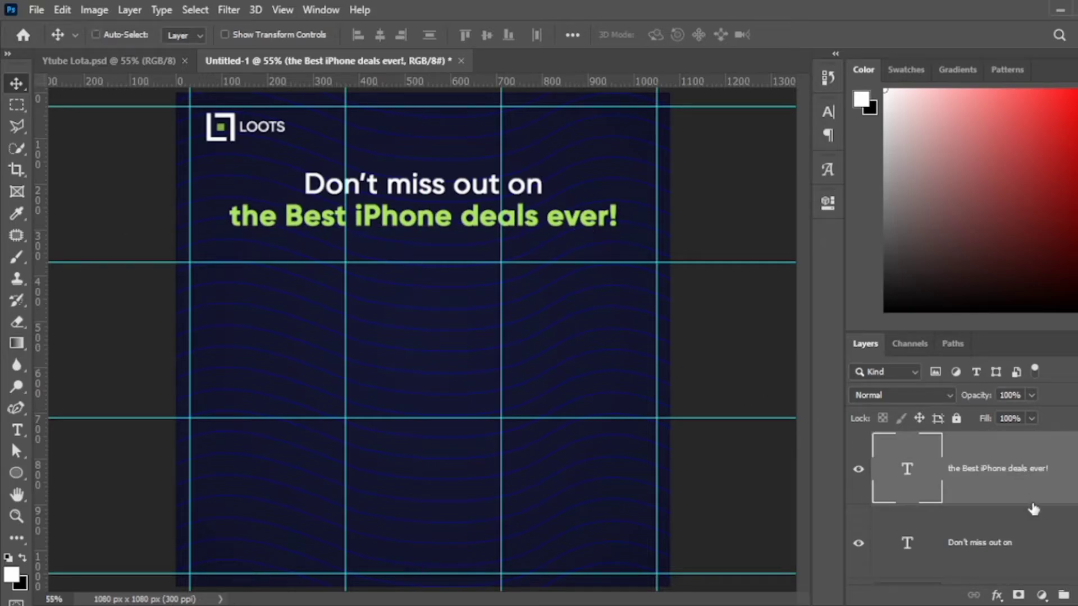
ctrl+click(1039, 538)
key(ctrl+g)
key(ctrl+t)
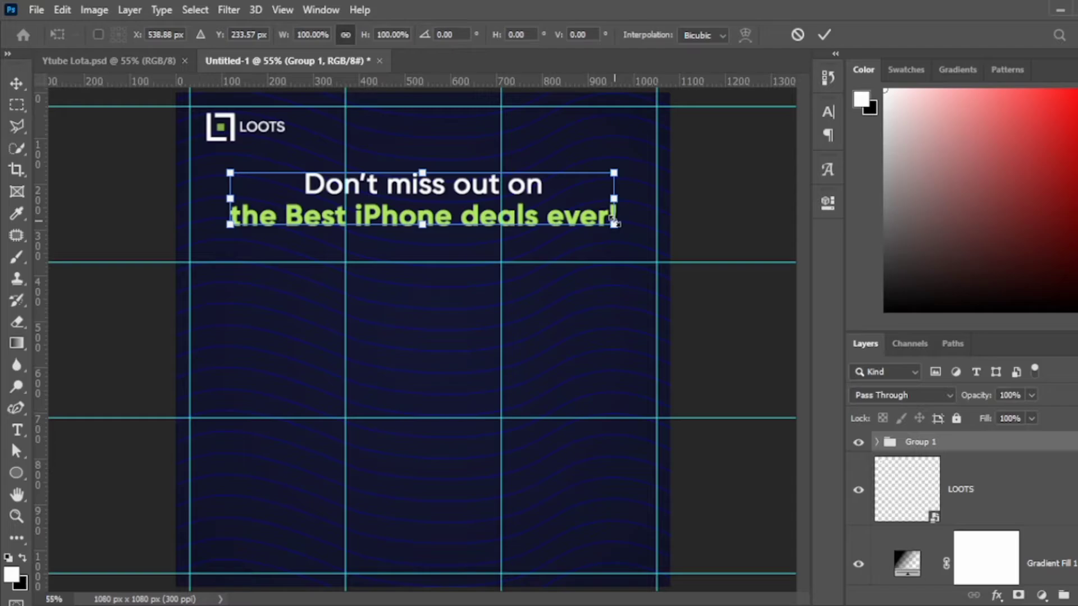
drag(618, 220, 630, 243)
key(Return)
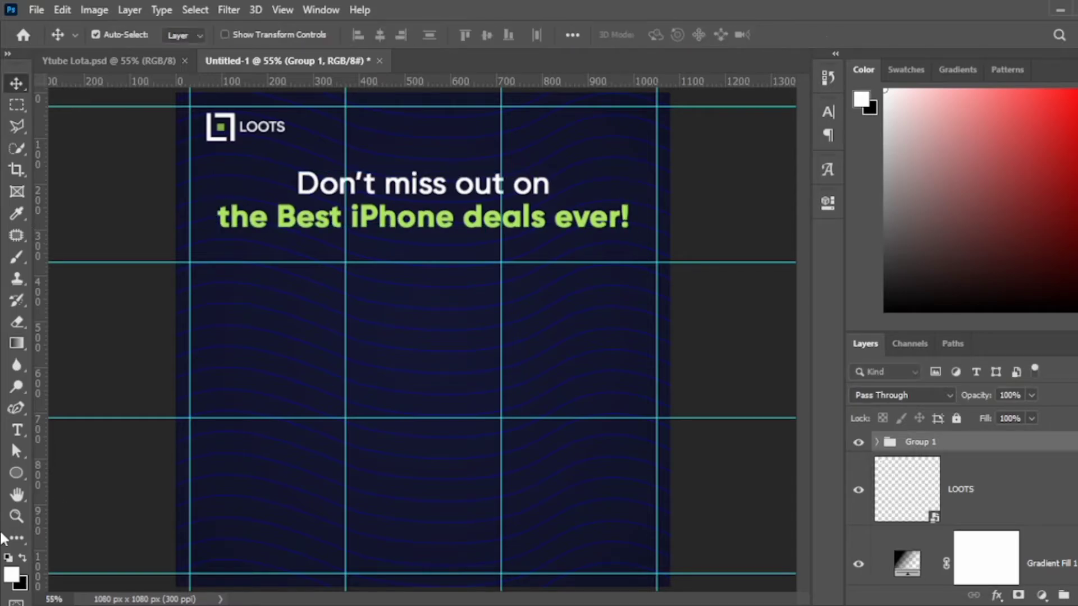
key(Up)
key(Up)
key(Up)
key(Up)
key(Up)
key(Up)
key(Up)
key(Up)
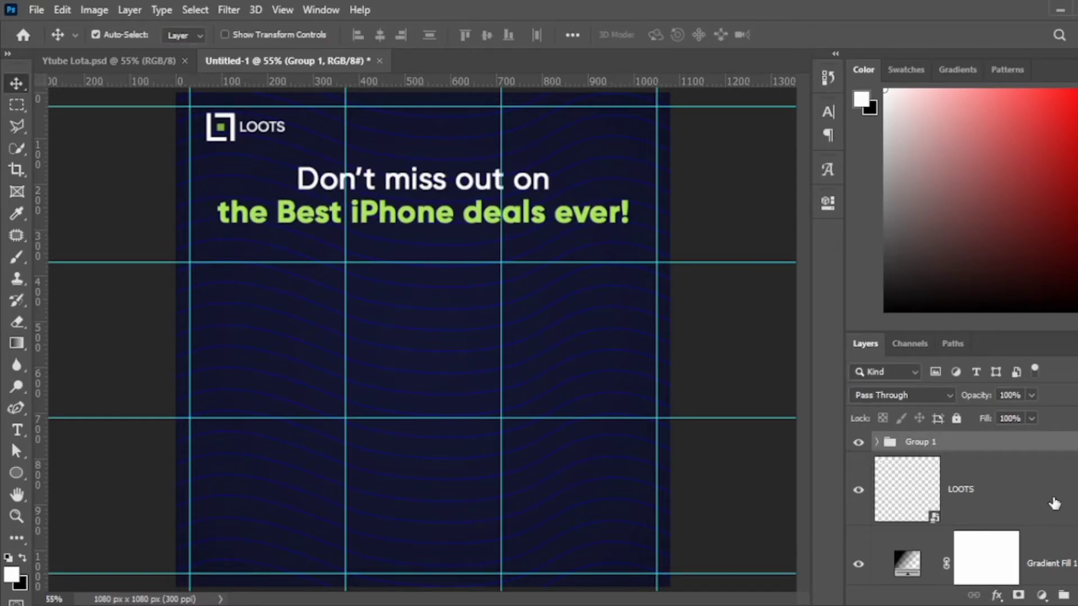
Set the Pattern group's opacity to 65% and preview the ad full screen.
scroll(1040, 462, down, 2)
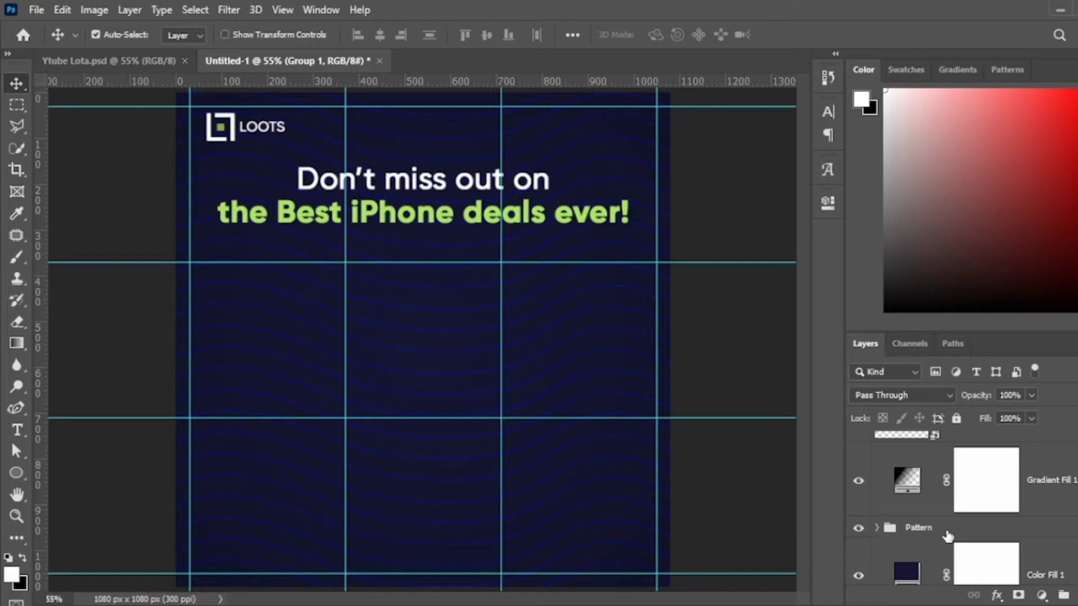
click(949, 533)
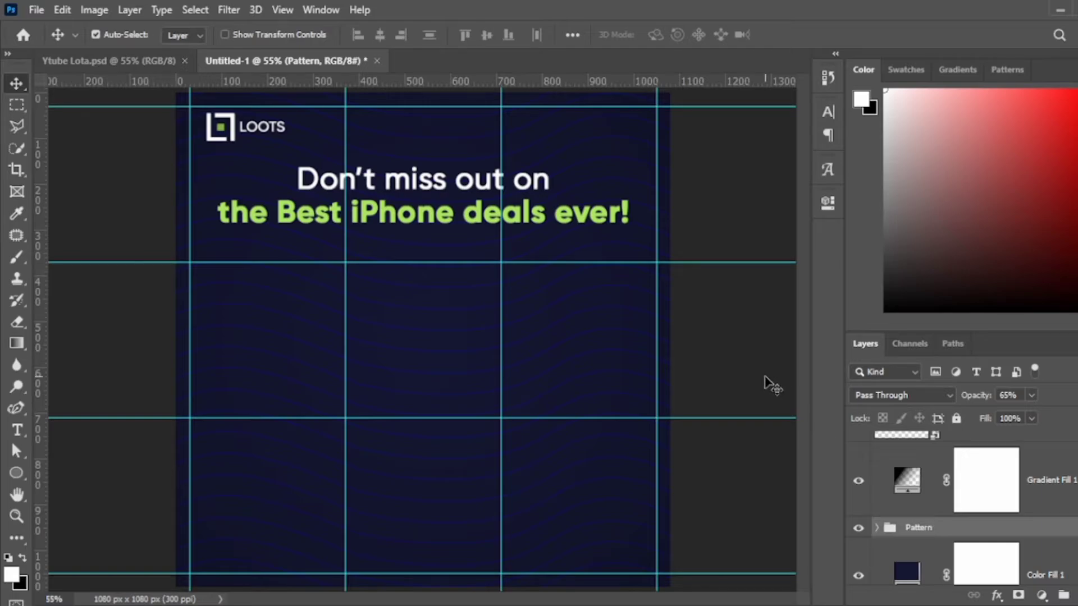
key(Tab)
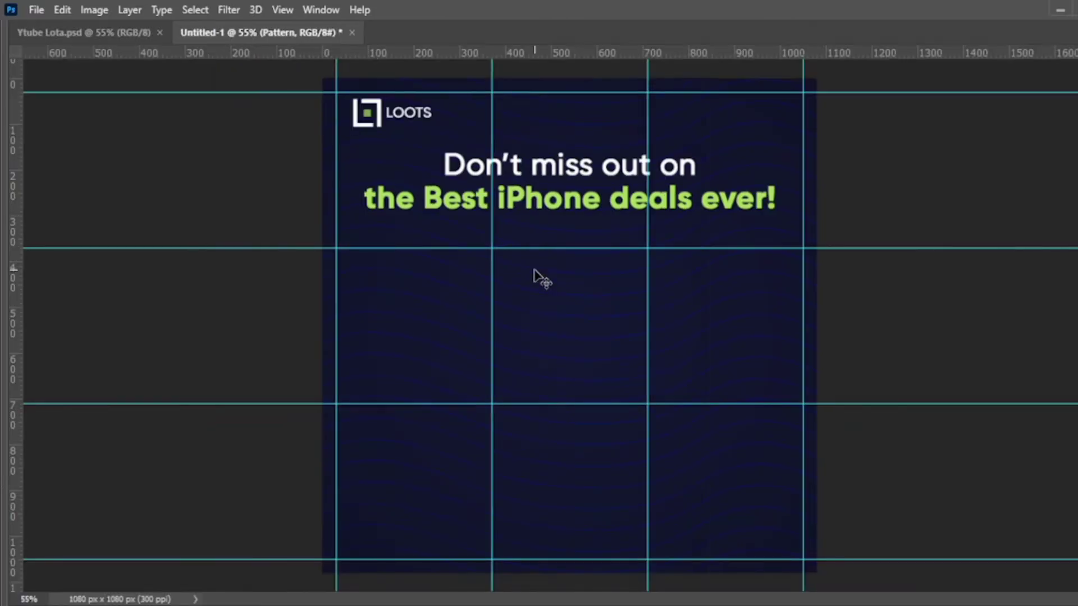
key(f)
key(f)
key(ctrl+plus)
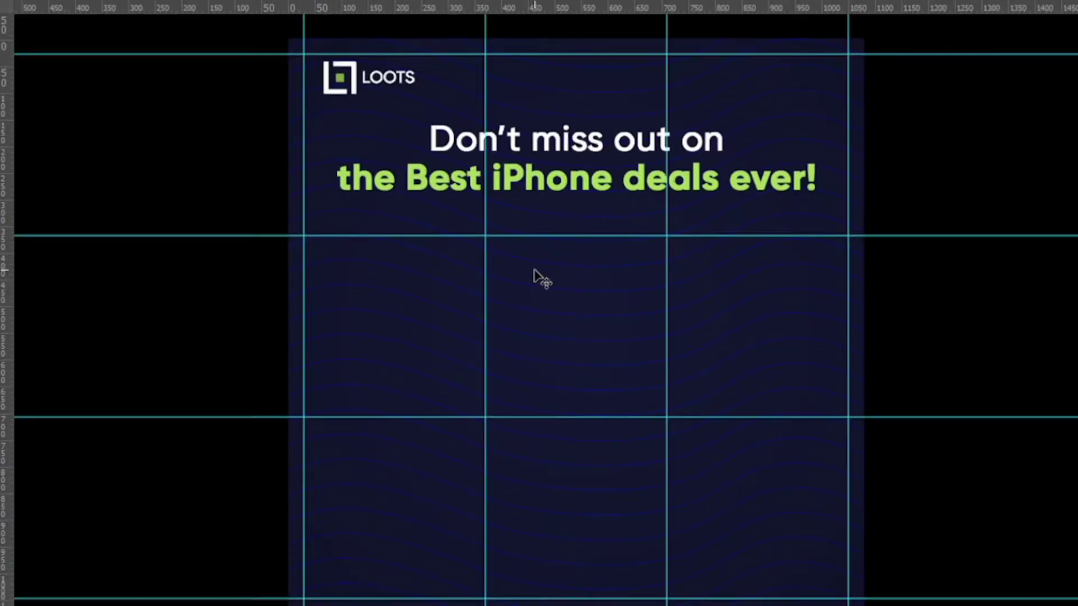
key(f)
key(f)
key(Tab)
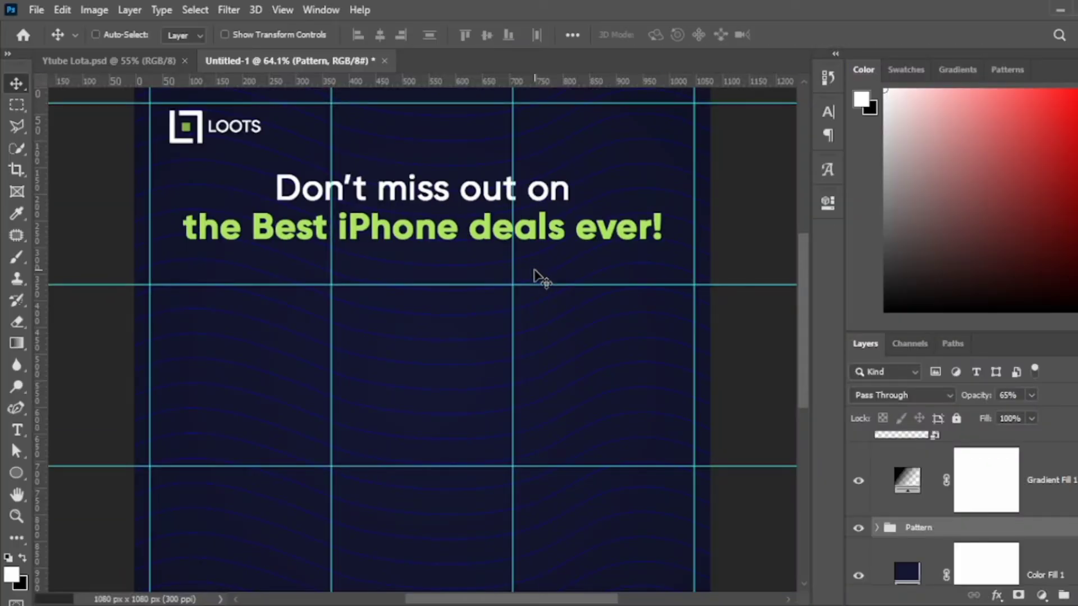
key(ctrl+0)
scroll(1050, 514, up, 2)
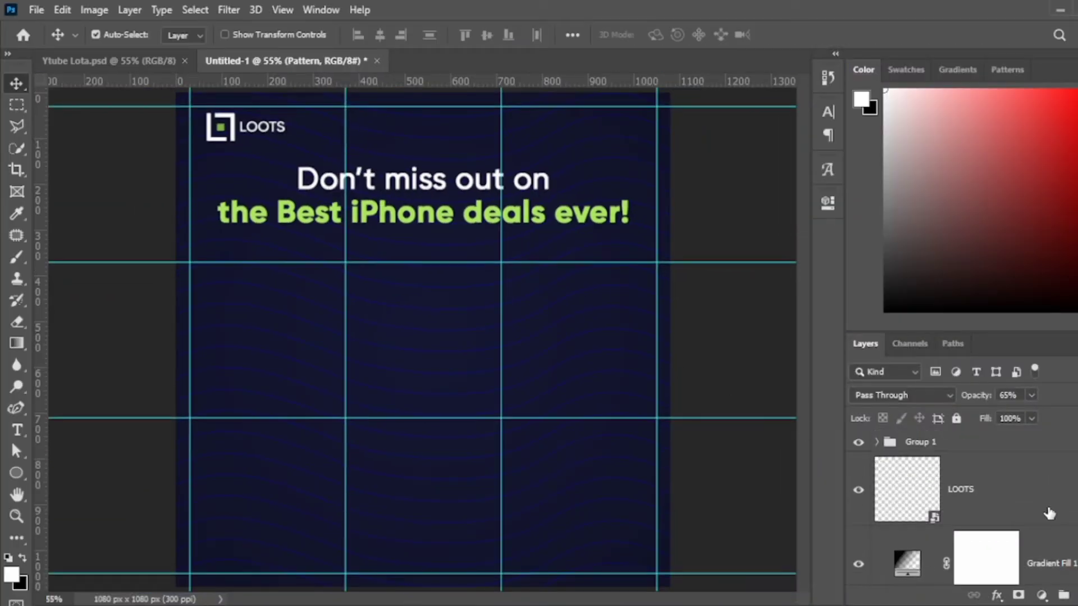
Scale the placed iPhone 12 image to about 25% and move it below the headline.
click(1039, 445)
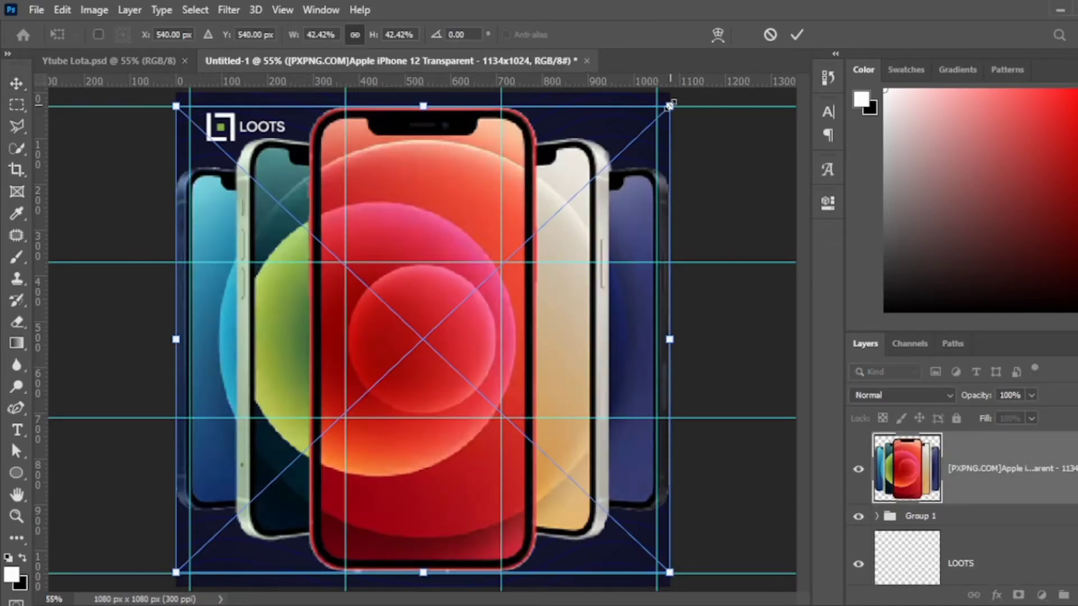
drag(671, 105, 562, 208)
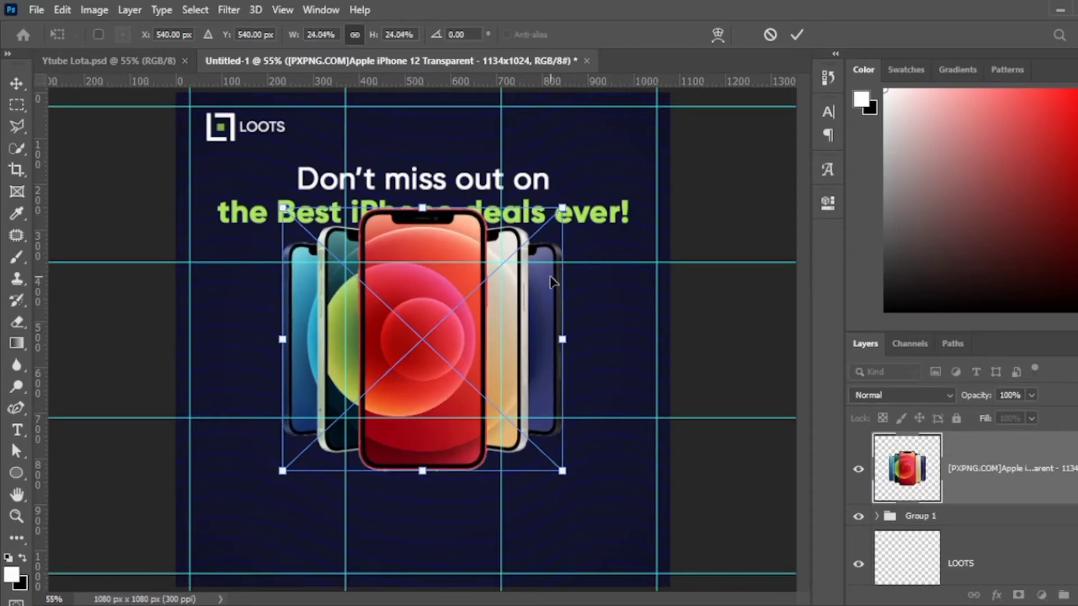
drag(553, 282, 554, 306)
drag(562, 231, 574, 228)
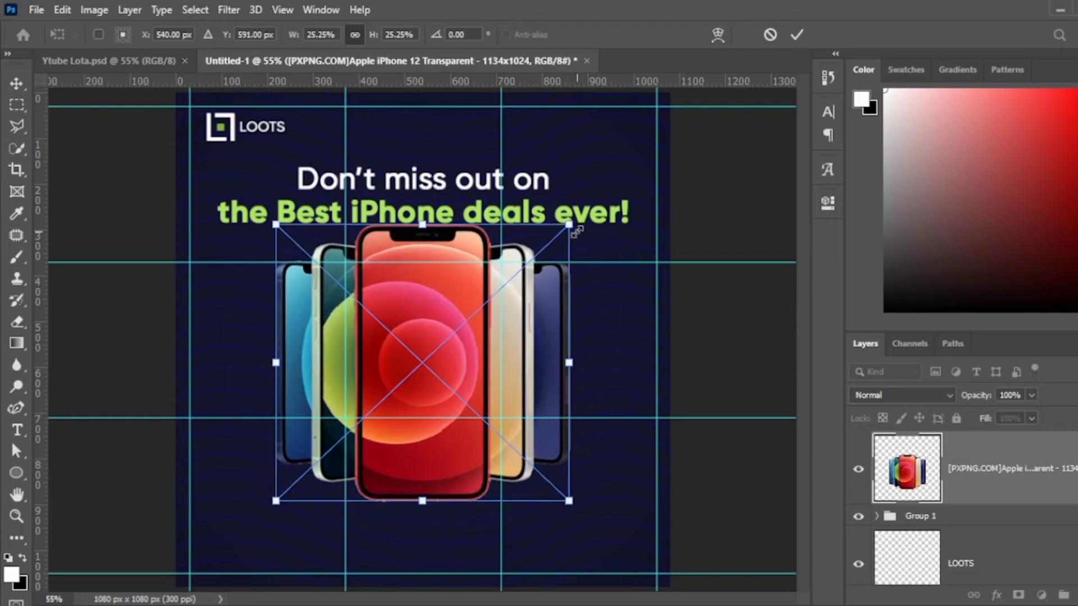
key(Return)
key(shift+Down)
key(shift+Down)
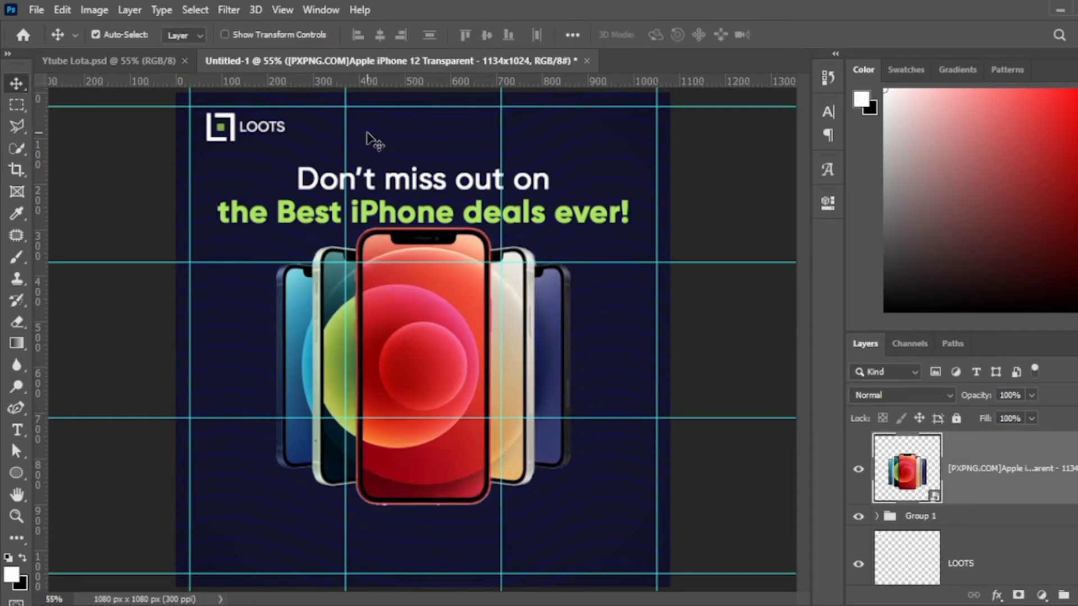
Shrink the headline group to about 92% and nudge it upward.
click(629, 225)
click(1035, 508)
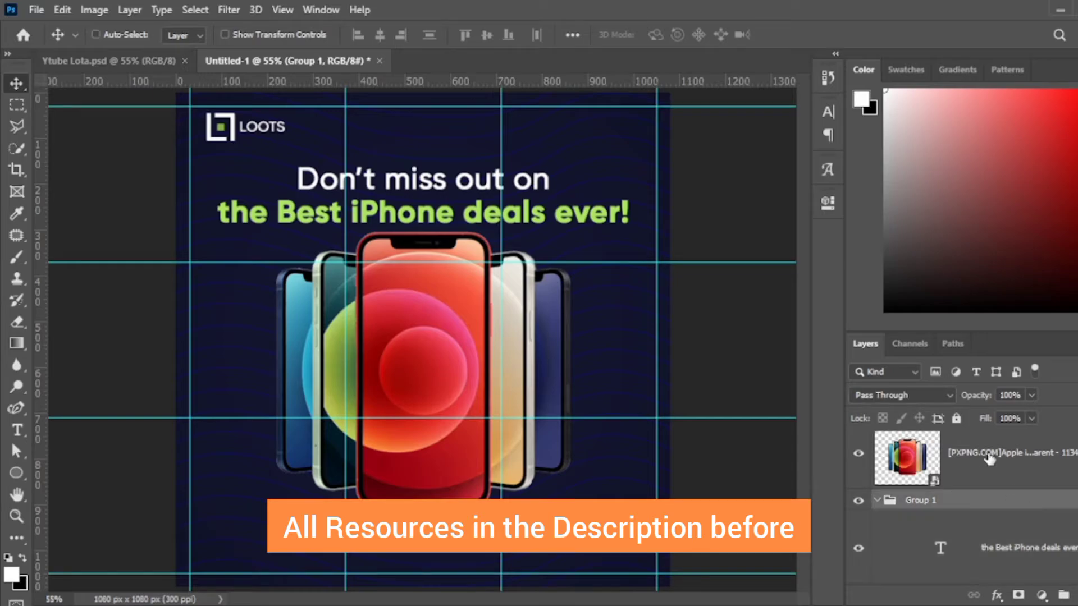
key(ctrl+t)
drag(622, 221, 606, 219)
key(Return)
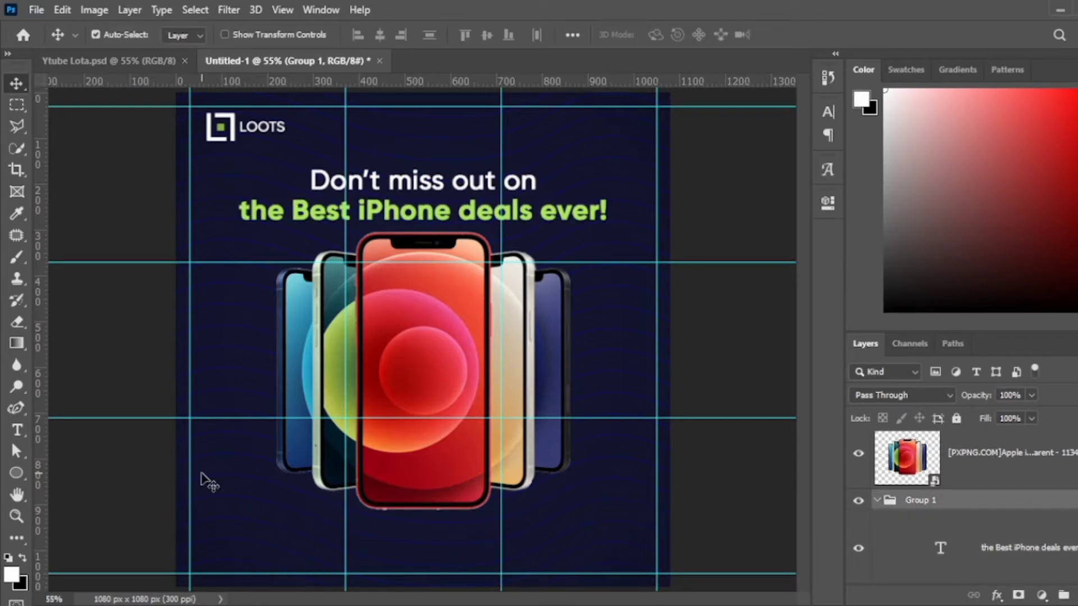
key(shift+Up)
key(shift+Up)
key(shift+Up)
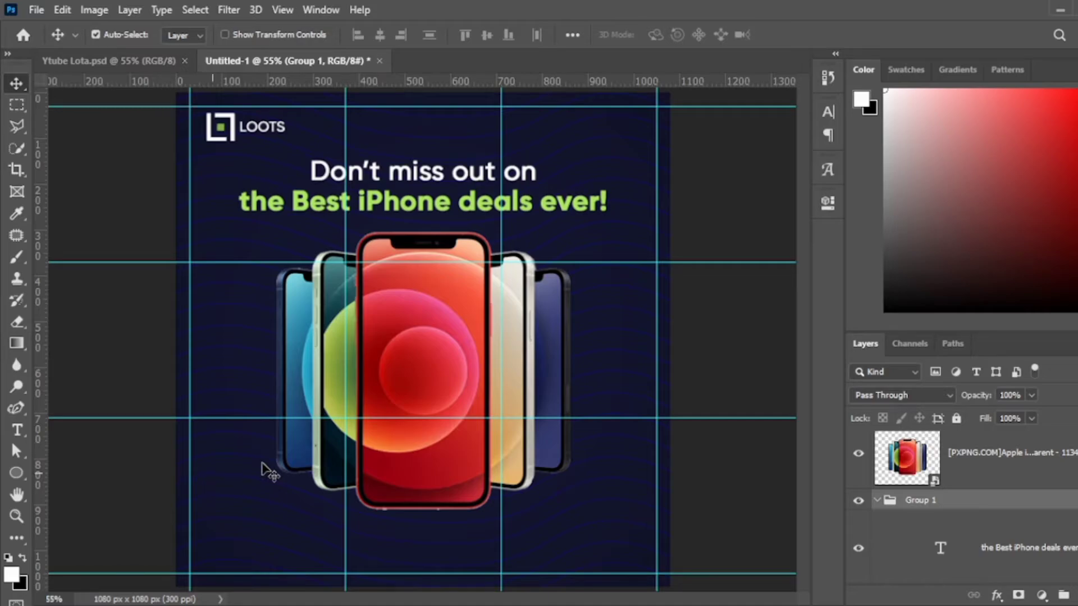
click(441, 366)
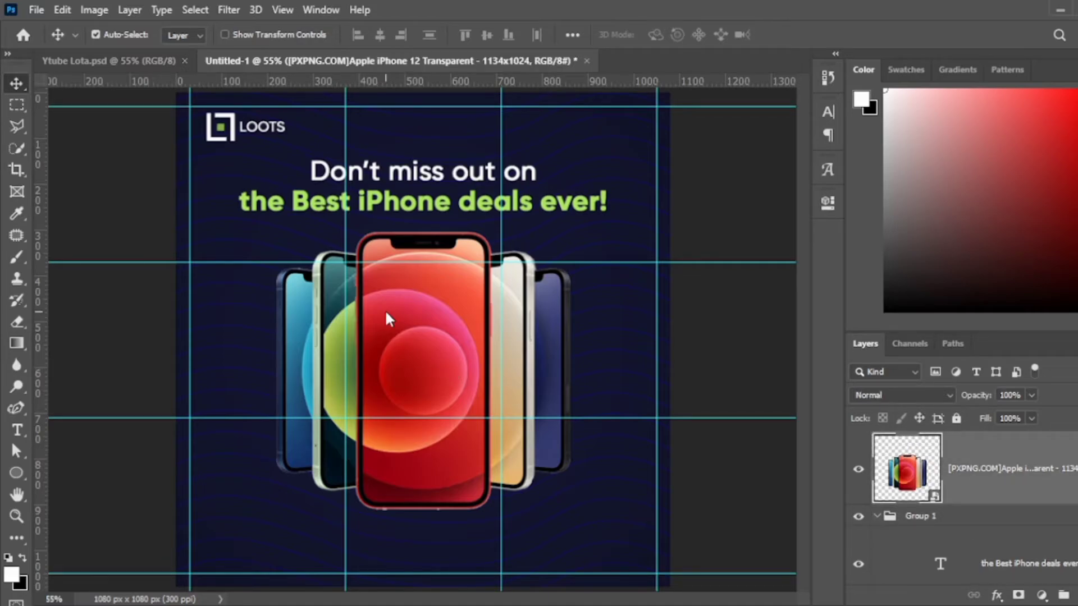
scroll(512, 504, up, 1)
scroll(512, 504, up, 4)
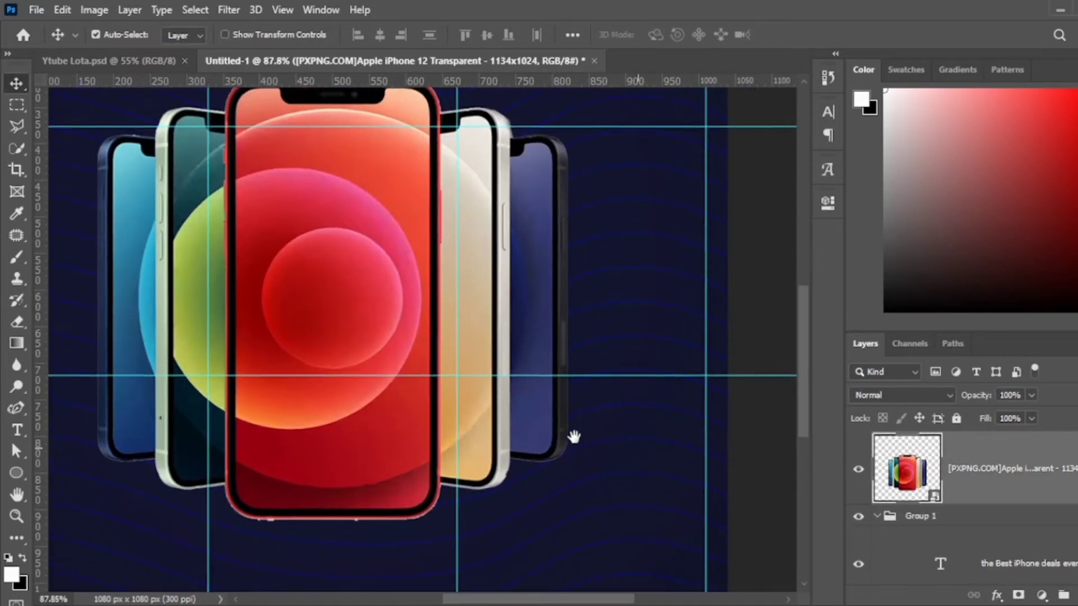
Draw a light green rectangle beside the phones, replacing an ellipse first tried.
key(ctrl+shift+alt+n)
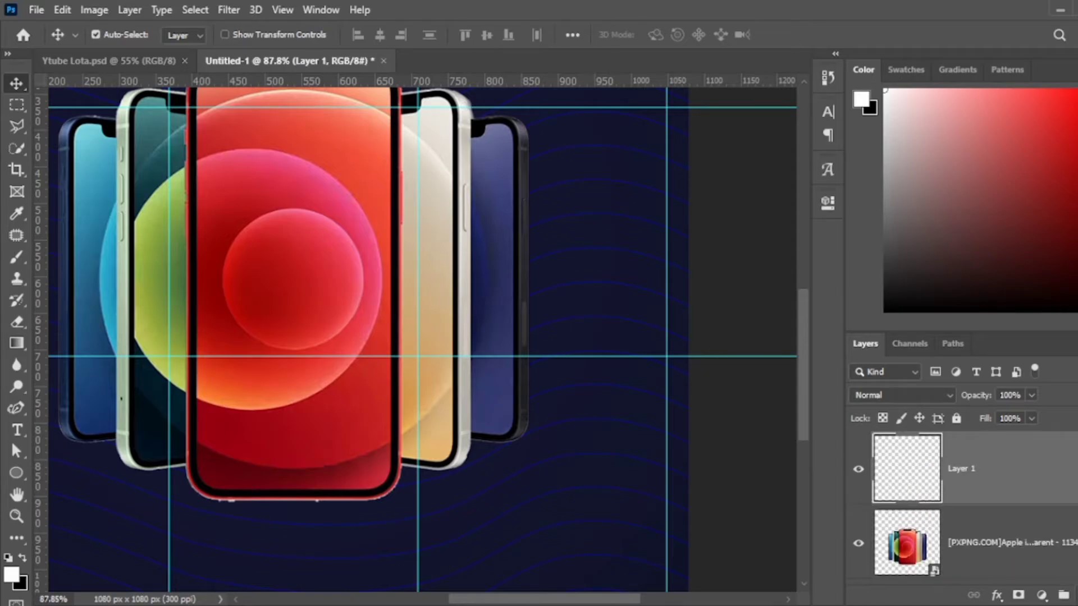
key(u)
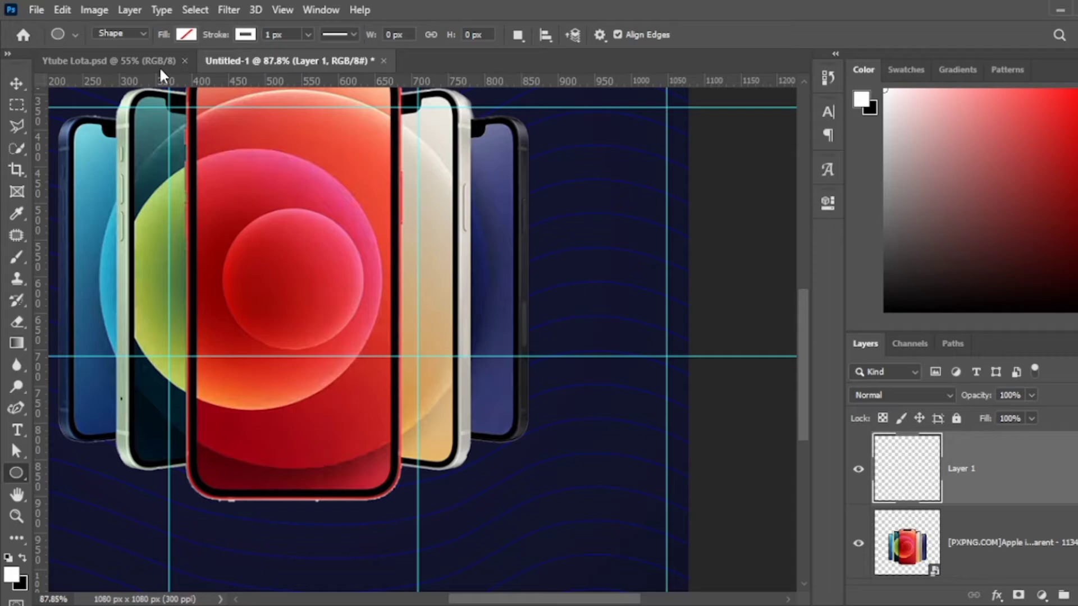
click(85, 116)
drag(425, 340, 607, 382)
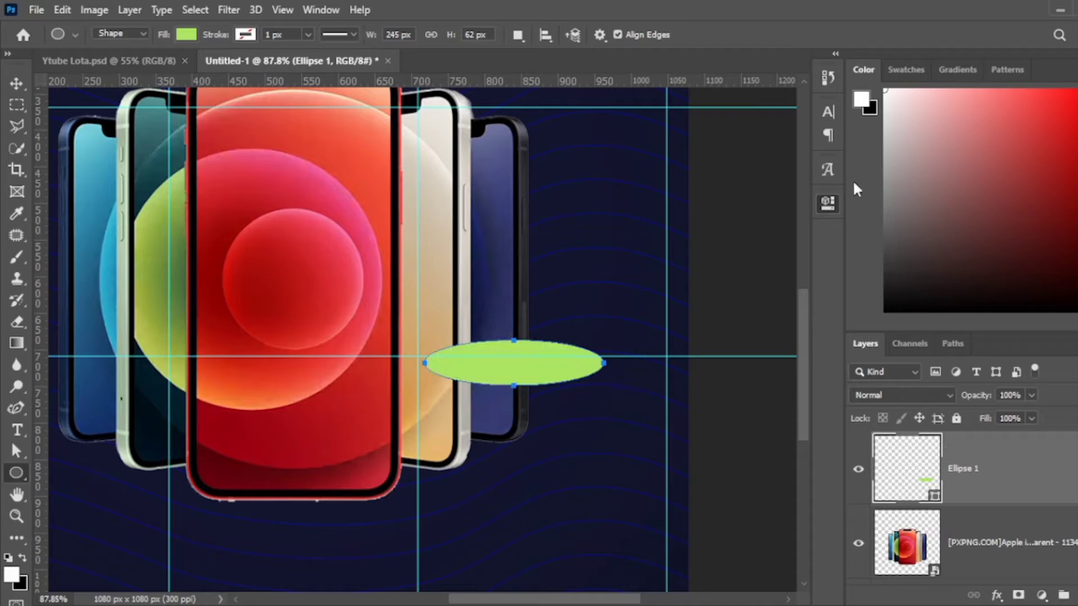
key(ctrl+z)
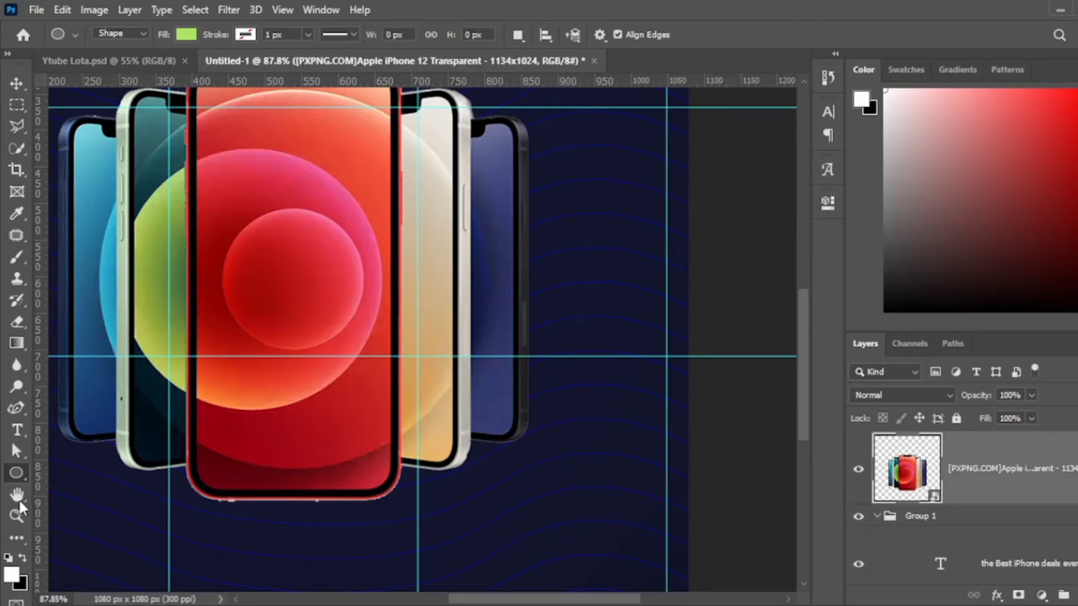
key(shift+u)
drag(408, 324, 595, 370)
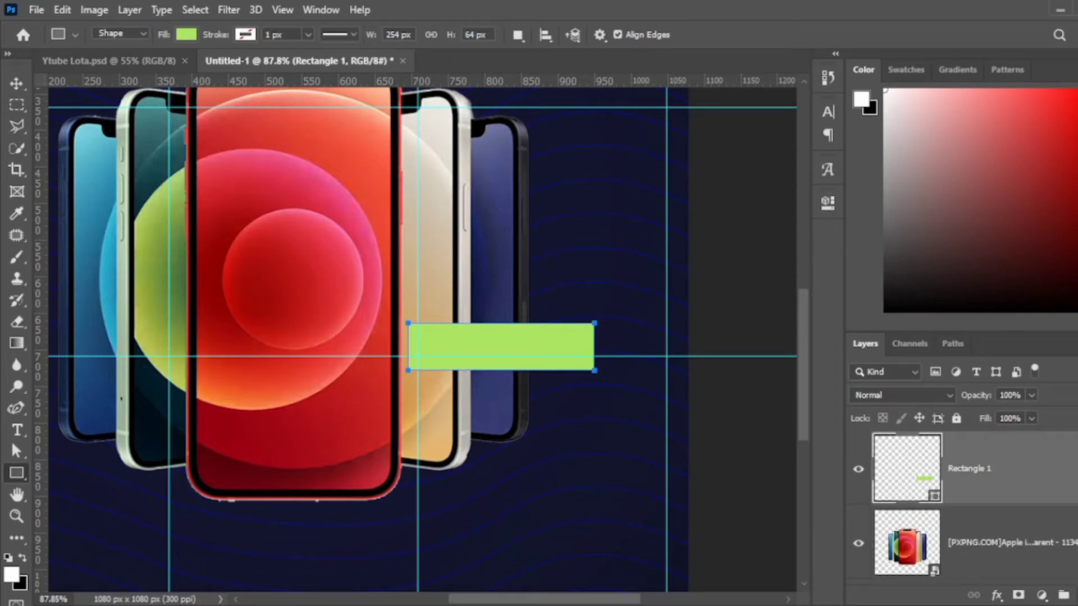
Type white 'iPhone 12' text on a new layer over the green rectangle.
key(ctrl+shift+alt+n)
scroll(481, 345, up, 3)
key(t)
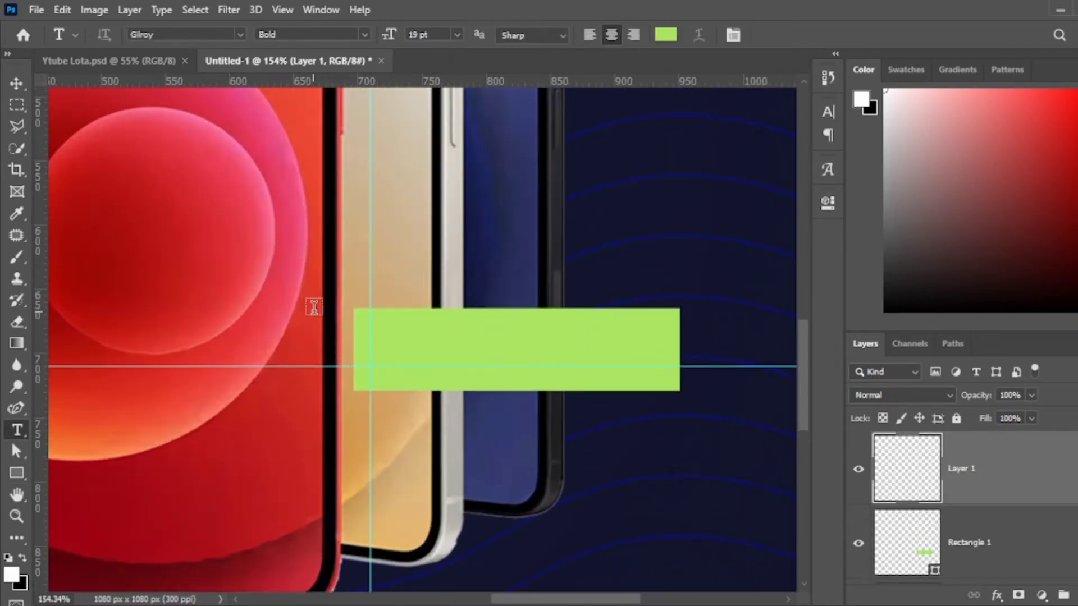
click(401, 352)
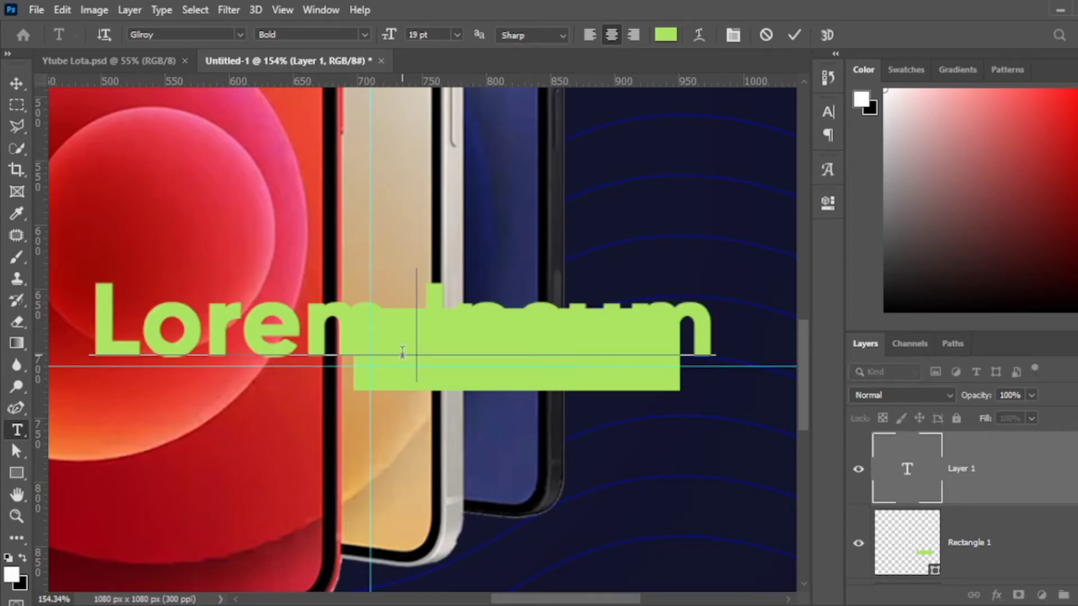
text(iPhone )
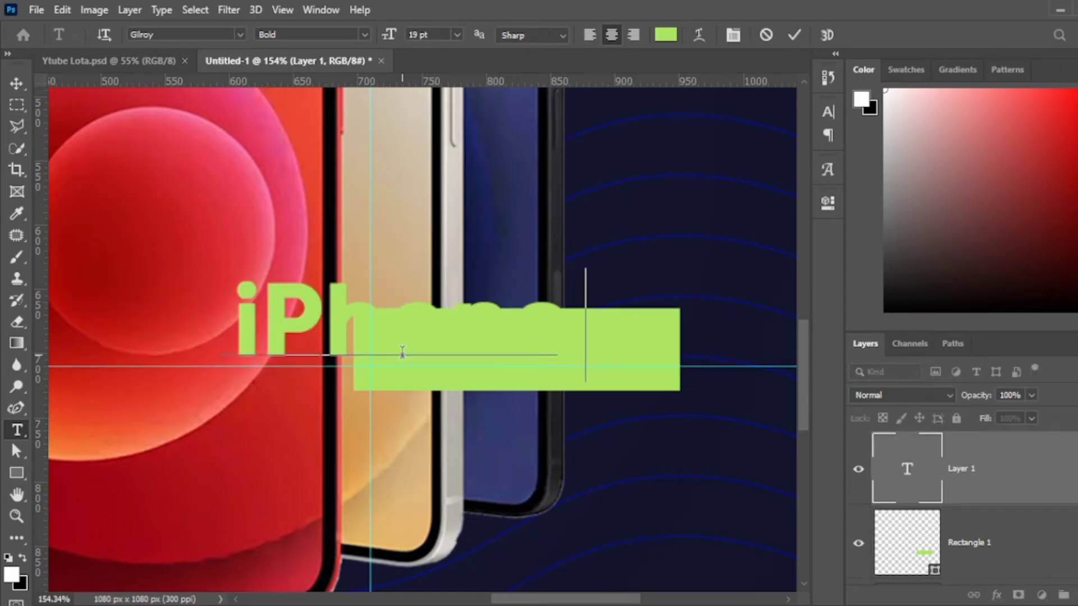
text(12)
key(ctrl+a)
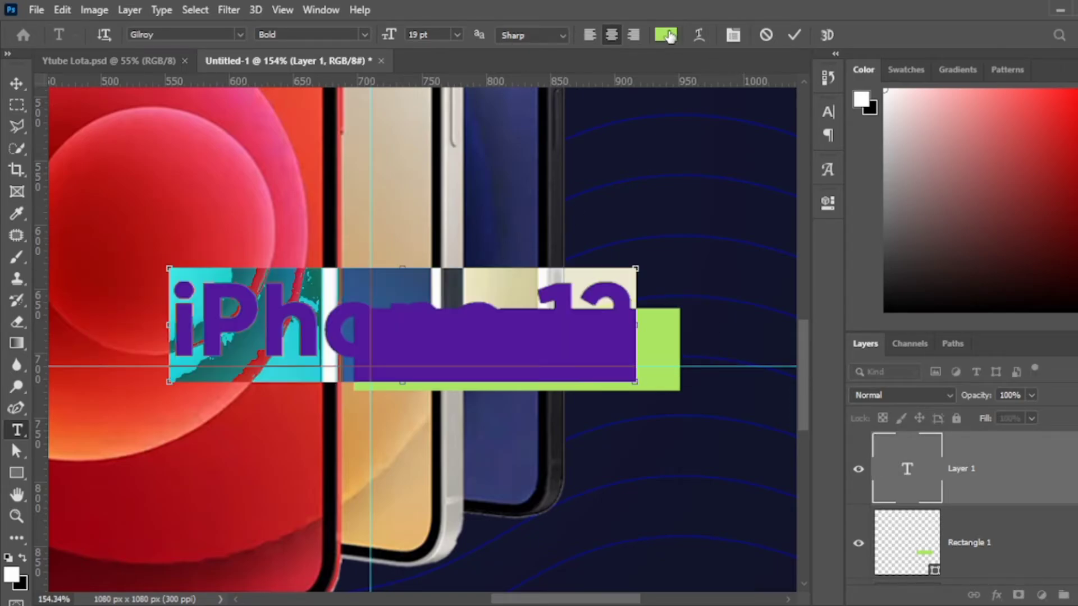
click(668, 36)
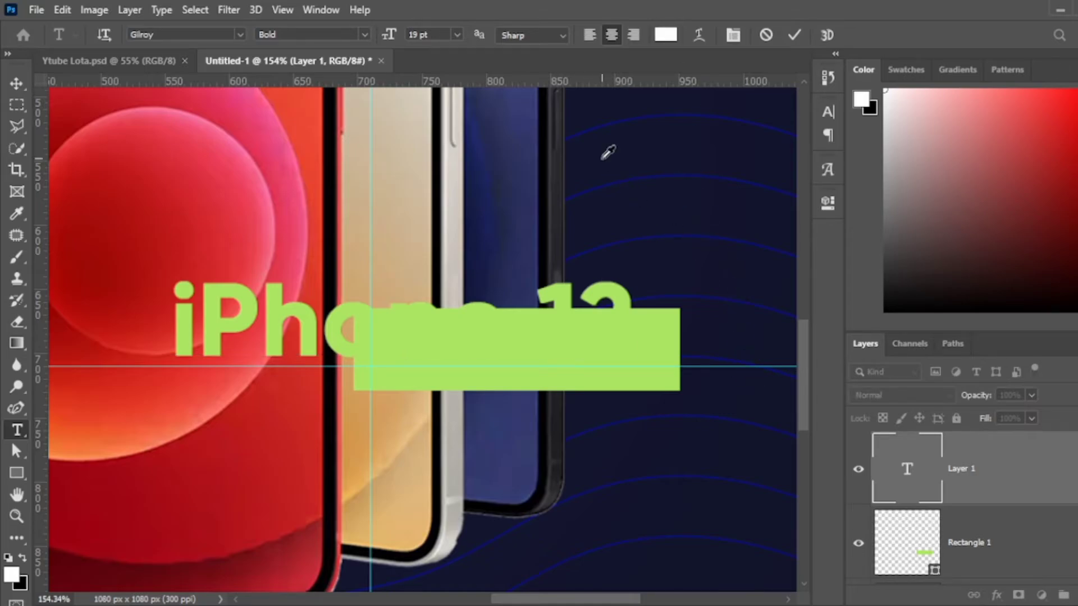
key(Escape)
key(ctrl+Return)
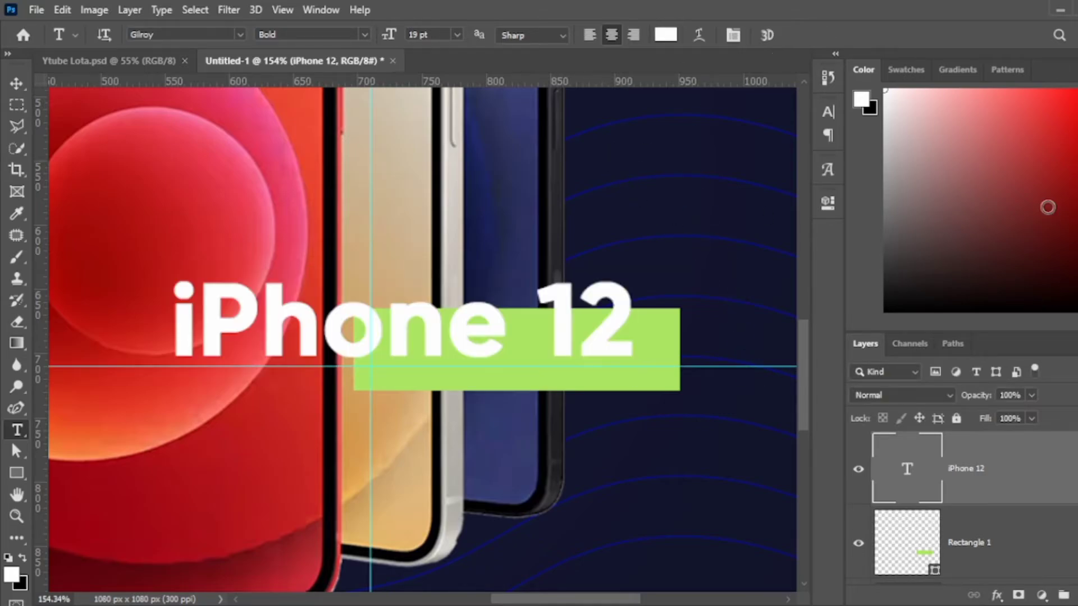
Shrink the text to about 70%, put Rectangle 1 beneath it, and move both down-right.
key(v)
key(ctrl+t)
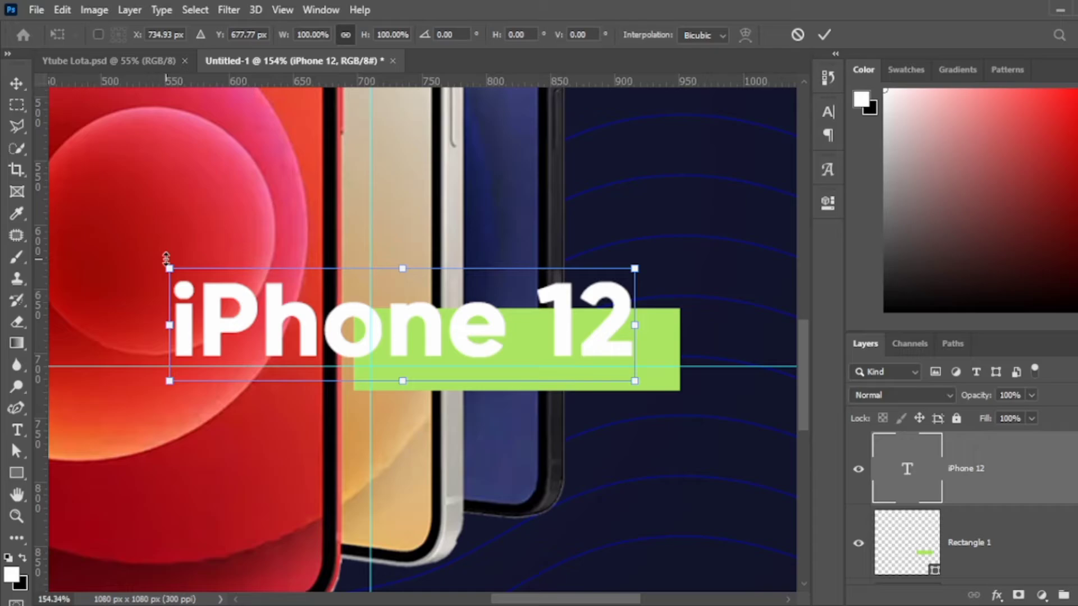
drag(170, 264, 306, 302)
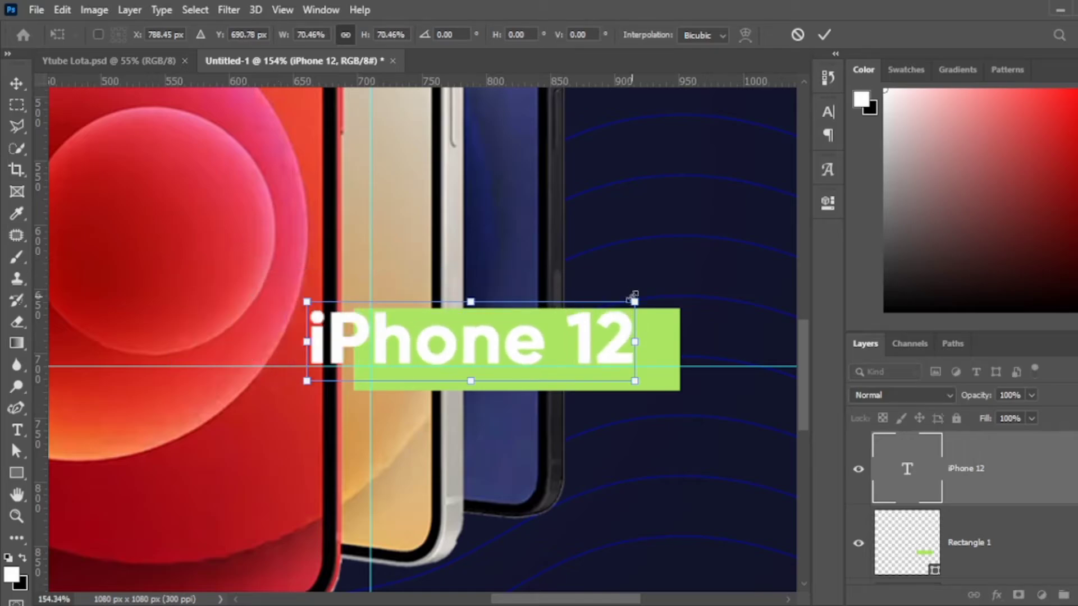
click(825, 35)
scroll(612, 337, down, 4)
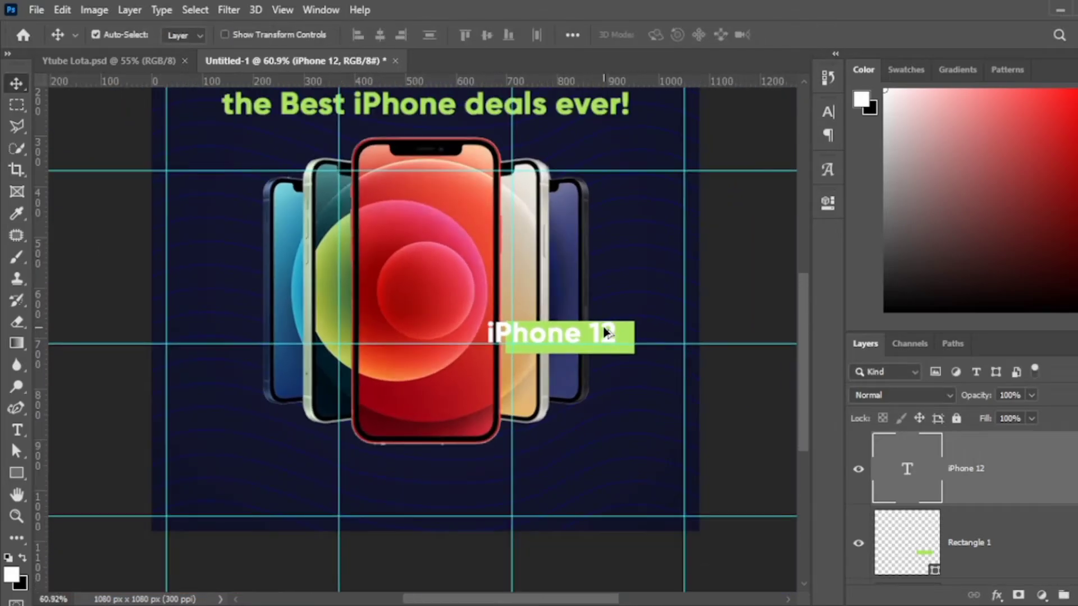
scroll(615, 337, up, 1)
scroll(668, 373, up, 1)
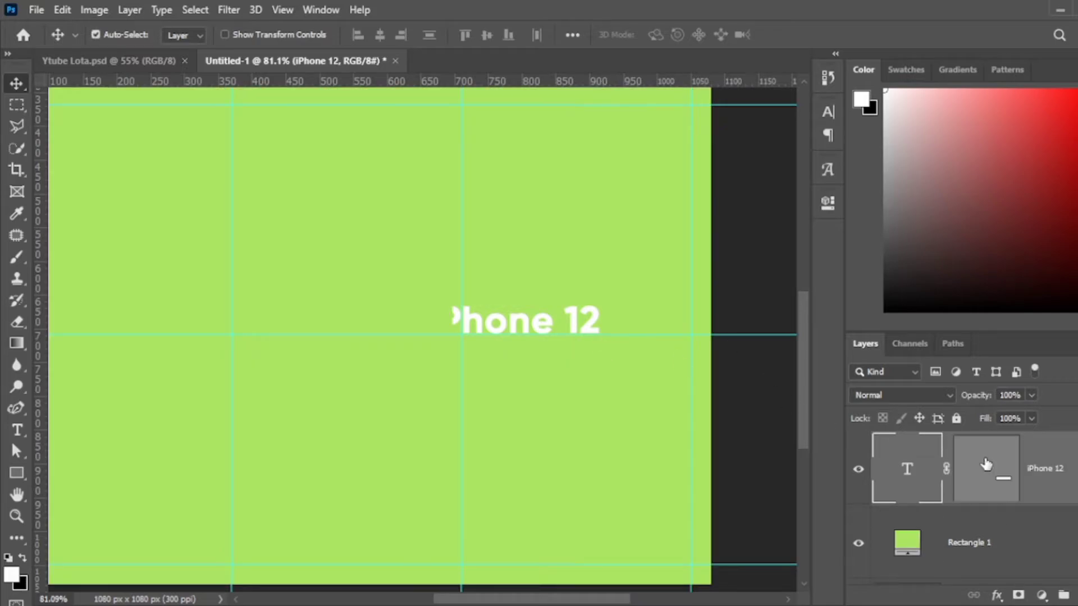
drag(987, 464, 1036, 475)
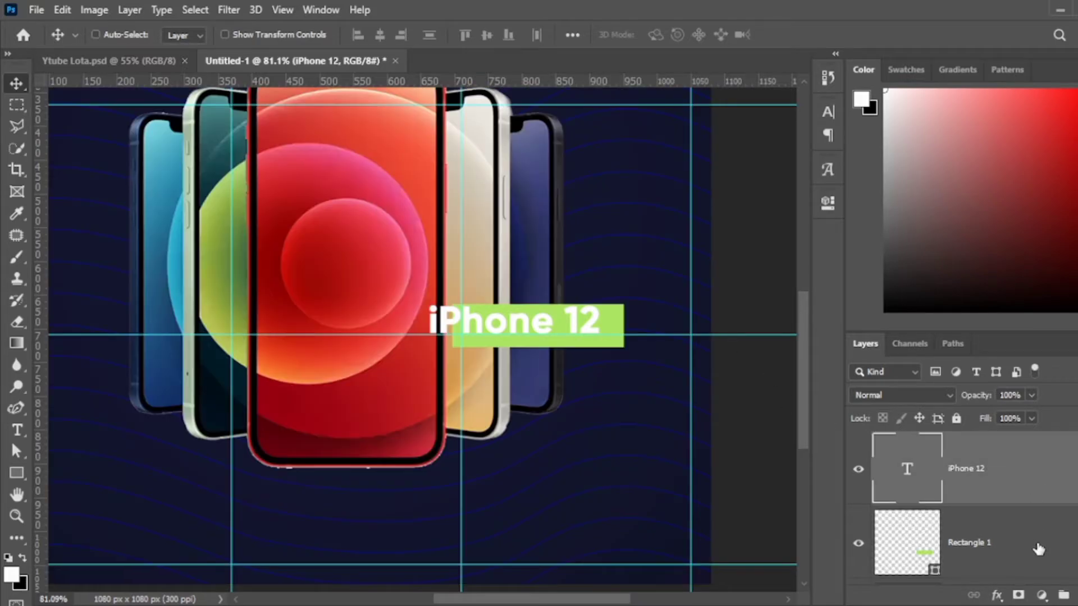
ctrl+click(1038, 549)
drag(523, 321, 530, 338)
Scale the 'iPhone 12' text to about 78% so it fits inside the green bar.
scroll(584, 343, up, 2)
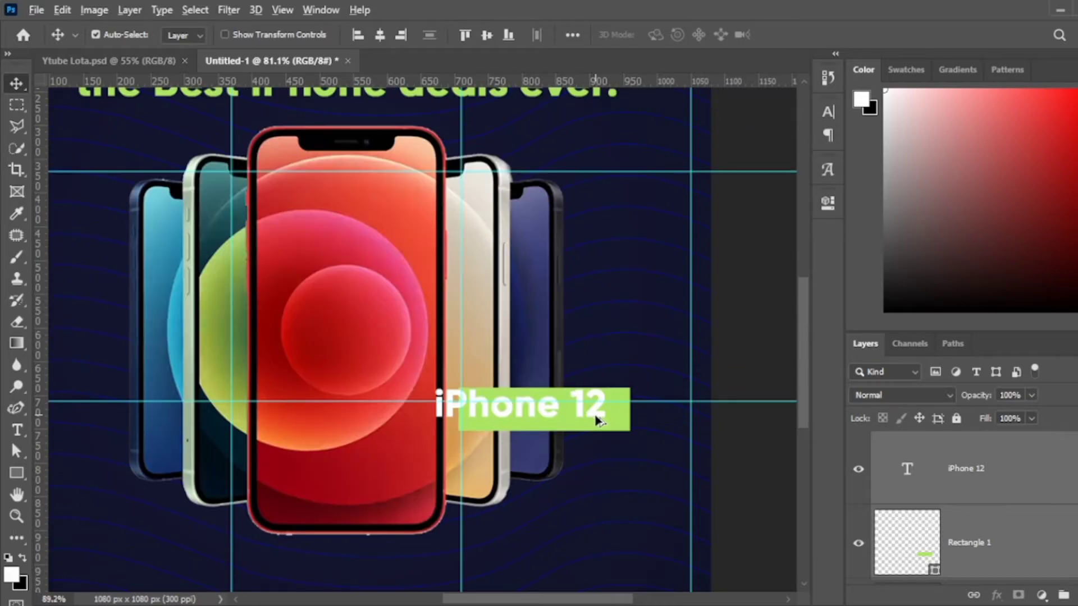
scroll(597, 413, up, 2)
click(595, 391)
click(525, 354)
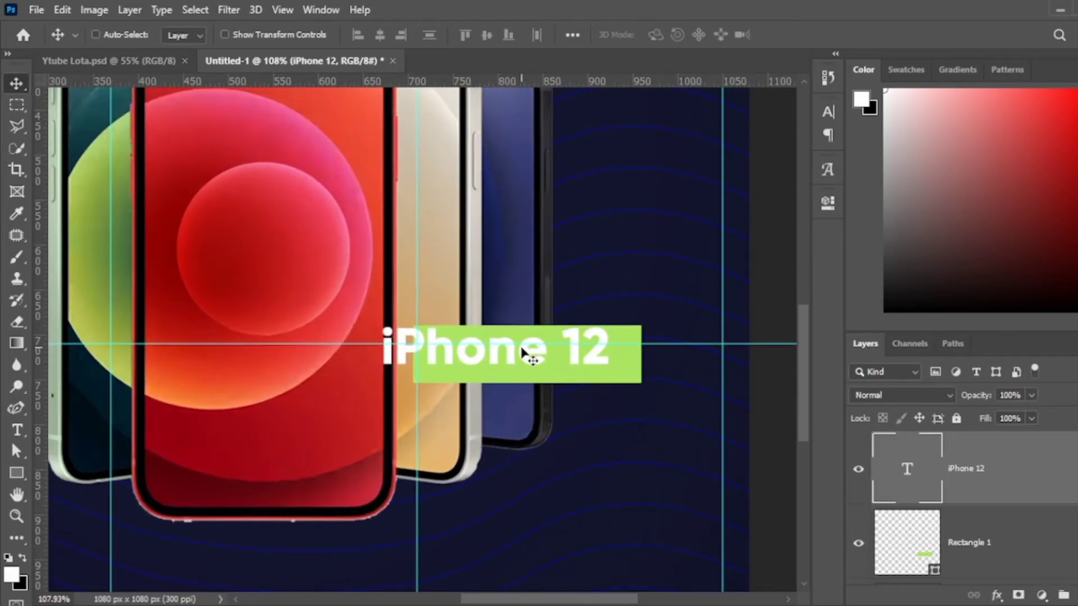
key(ctrl+t)
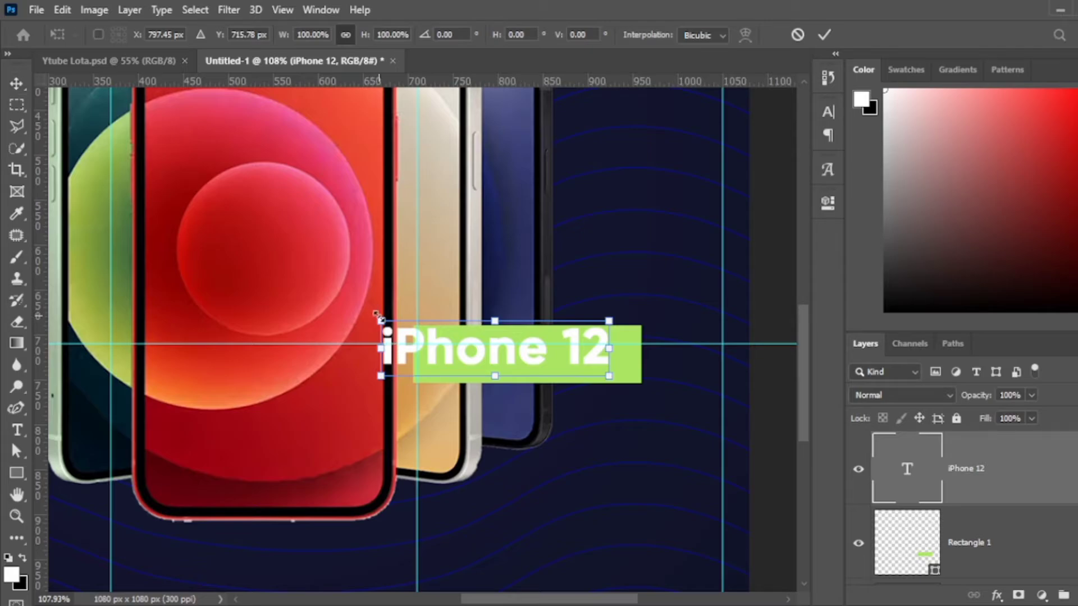
drag(416, 331, 427, 335)
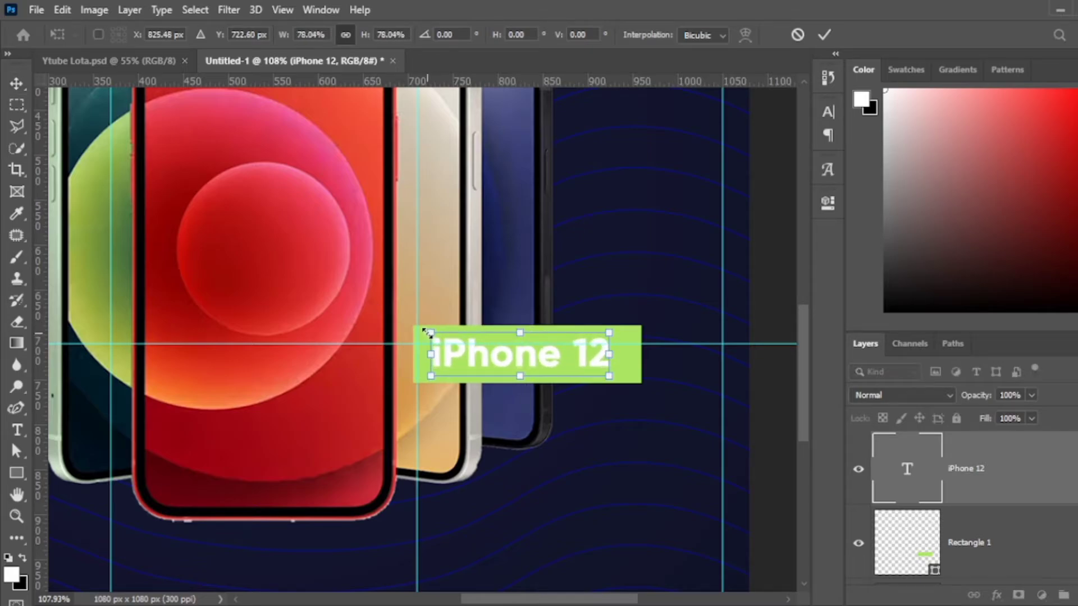
key(Return)
scroll(589, 385, up, 4)
Duplicate the green rectangle just below itself and stretch the copy taller.
click(642, 323)
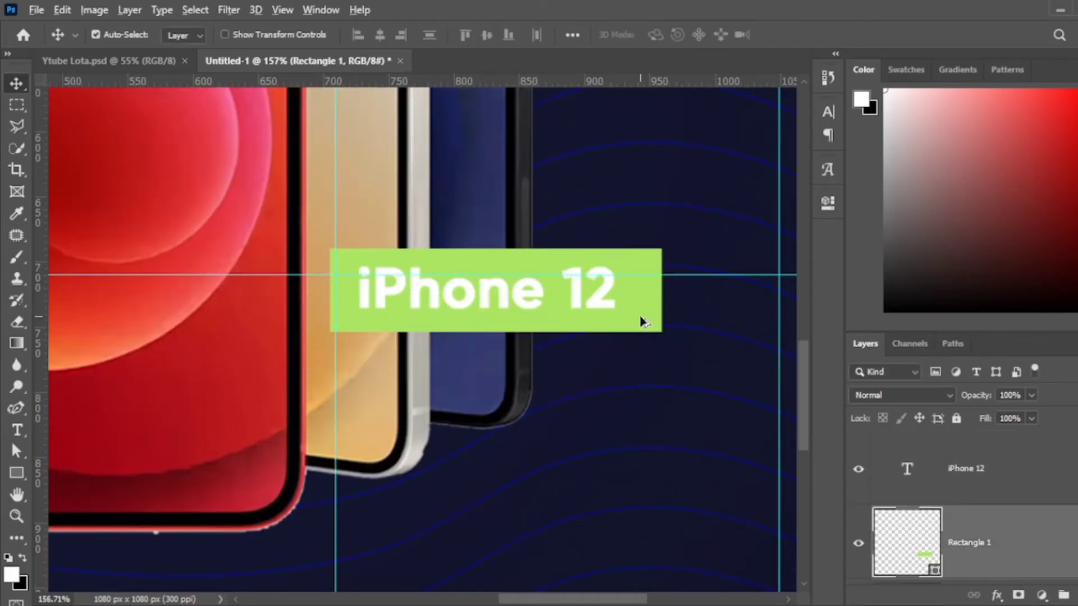
drag(644, 374, 719, 398)
key(ctrl+t)
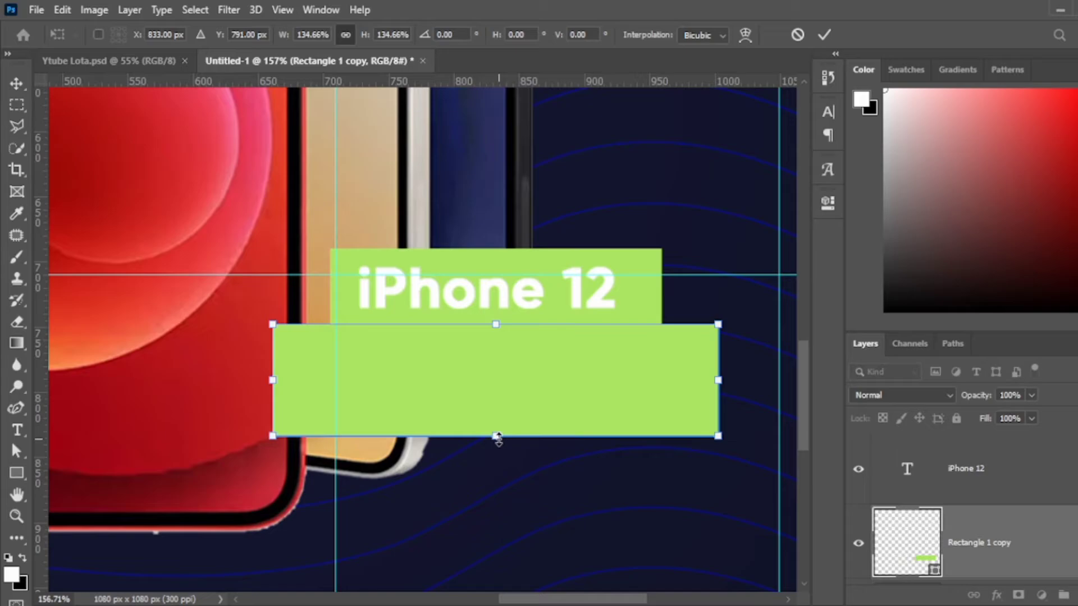
drag(494, 443, 493, 515)
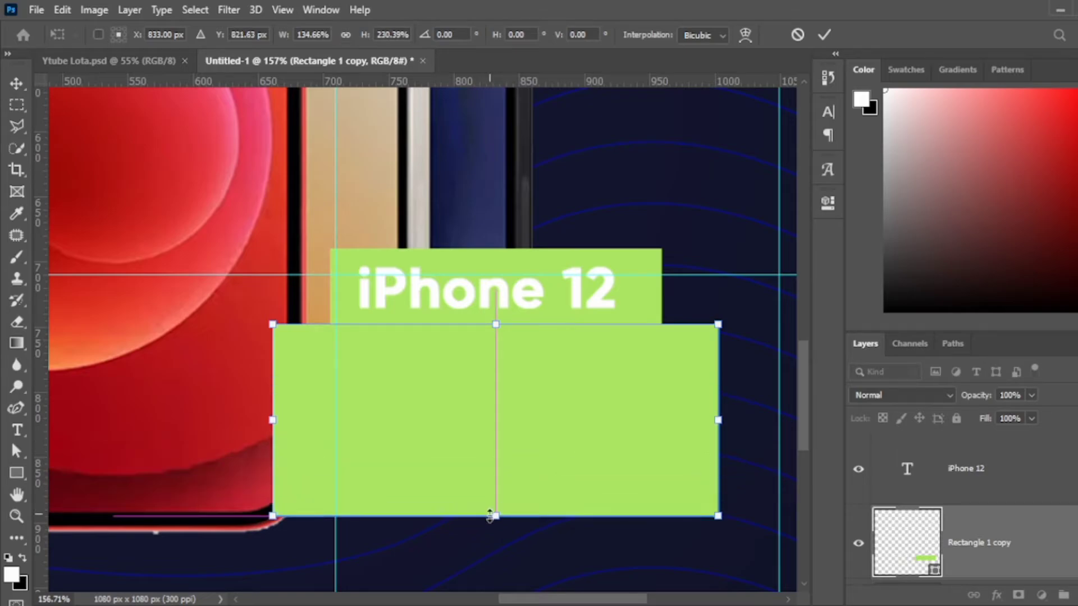
key(Return)
Fill the enlarged rectangle copy with white.
key(u)
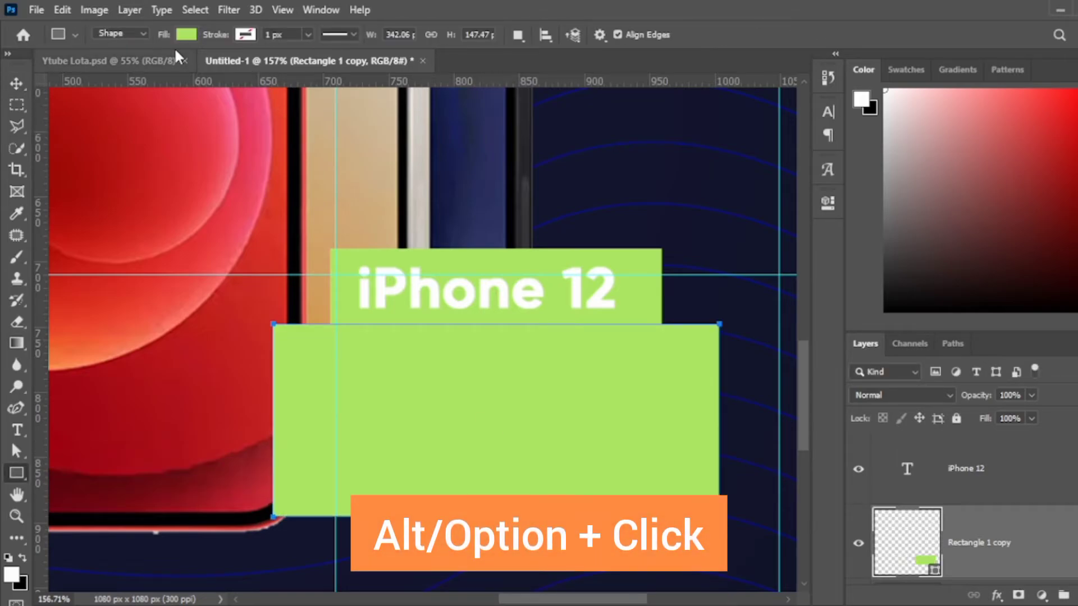
click(224, 118)
key(v)
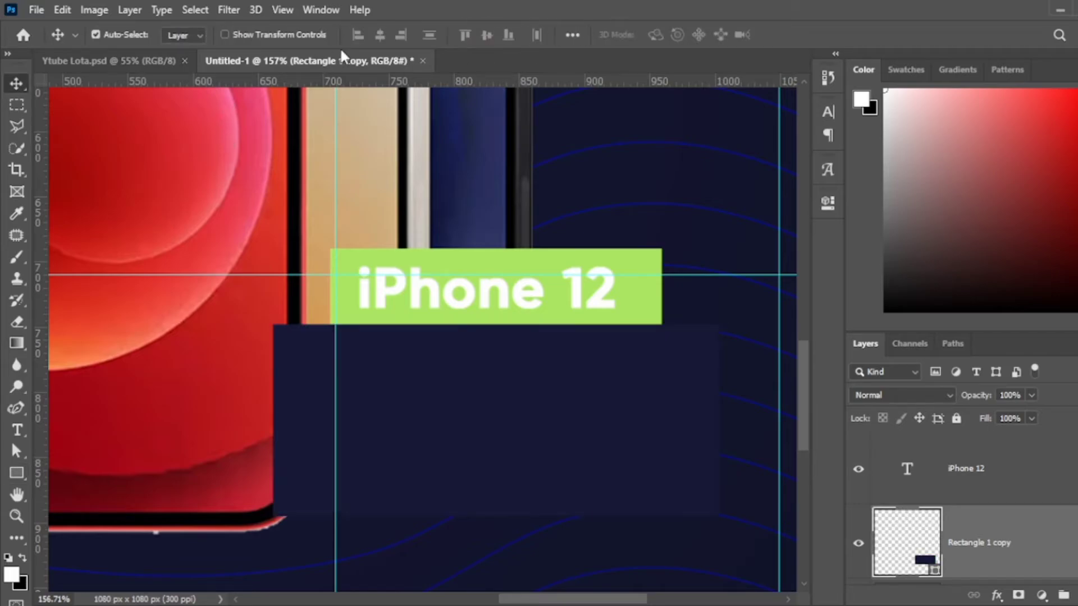
key(u)
key(alt+BackSpace)
key(v)
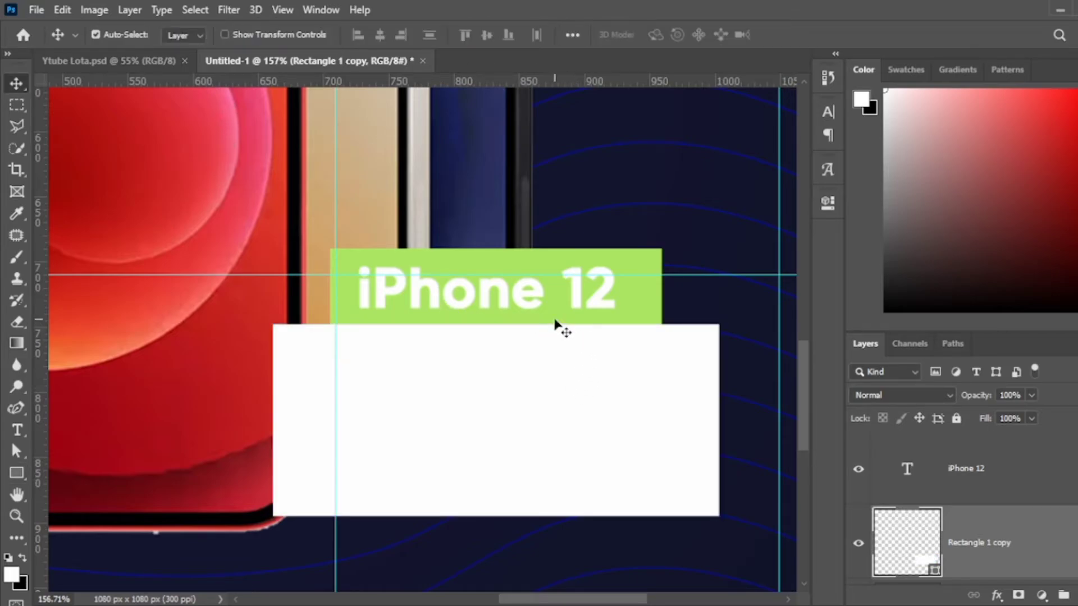
drag(585, 404, 583, 394)
key(ctrl+z)
key(ctrl+z)
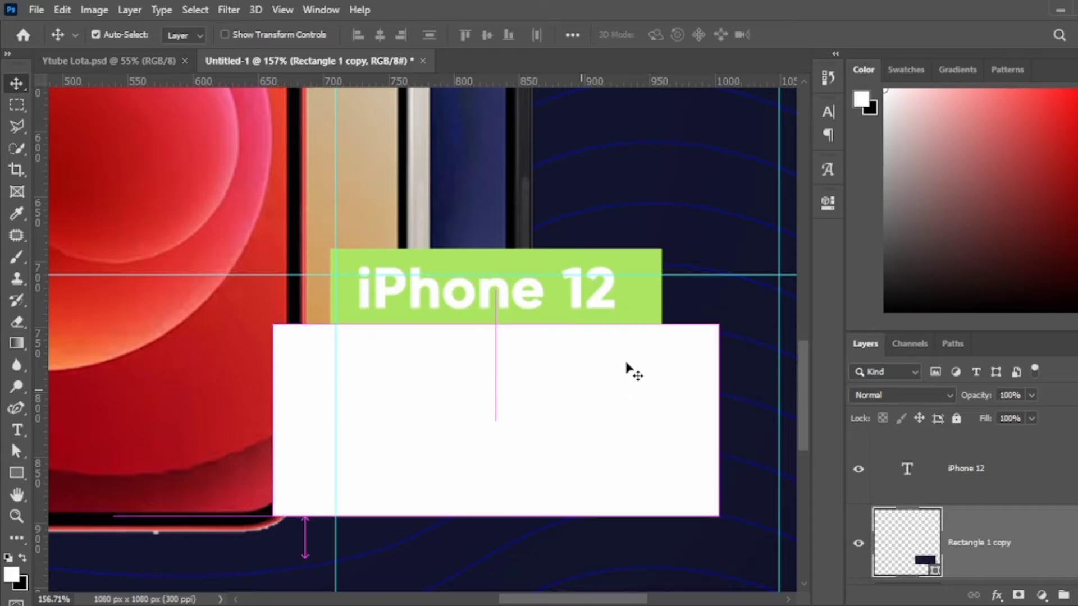
scroll(1020, 500, down, 1)
key(alt+BackSpace)
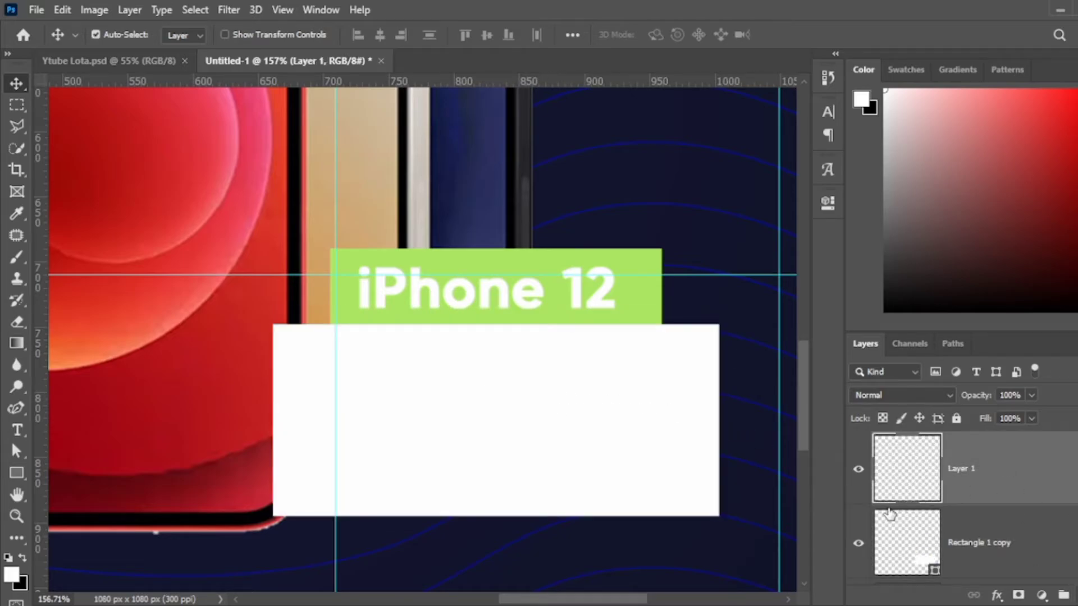
Type the price lines 64GB - 410,000 and 128GB - 450,000 in Regular dark navy text.
key(t)
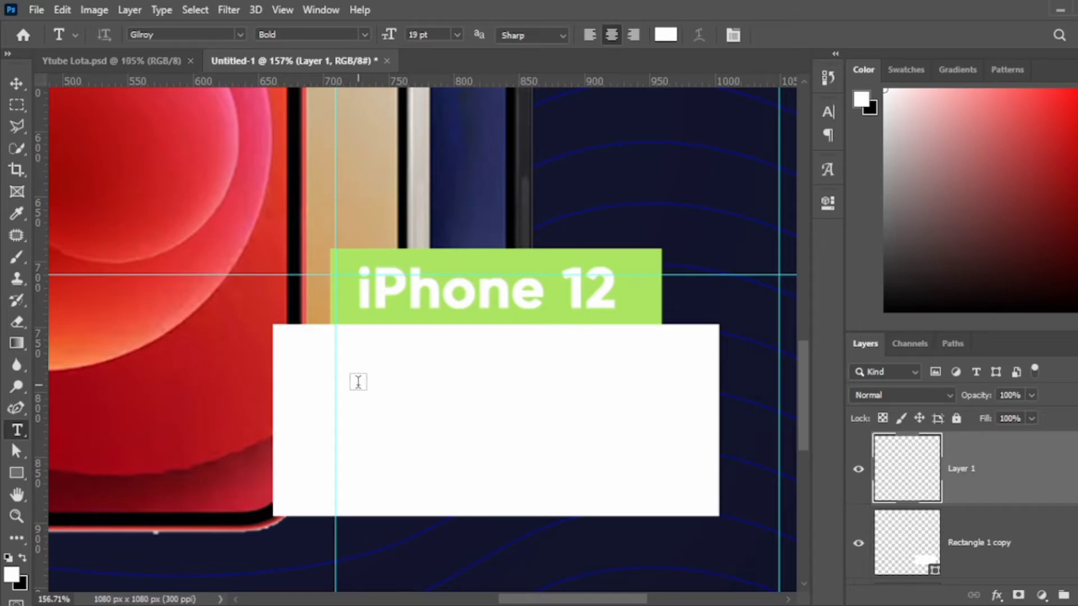
click(358, 382)
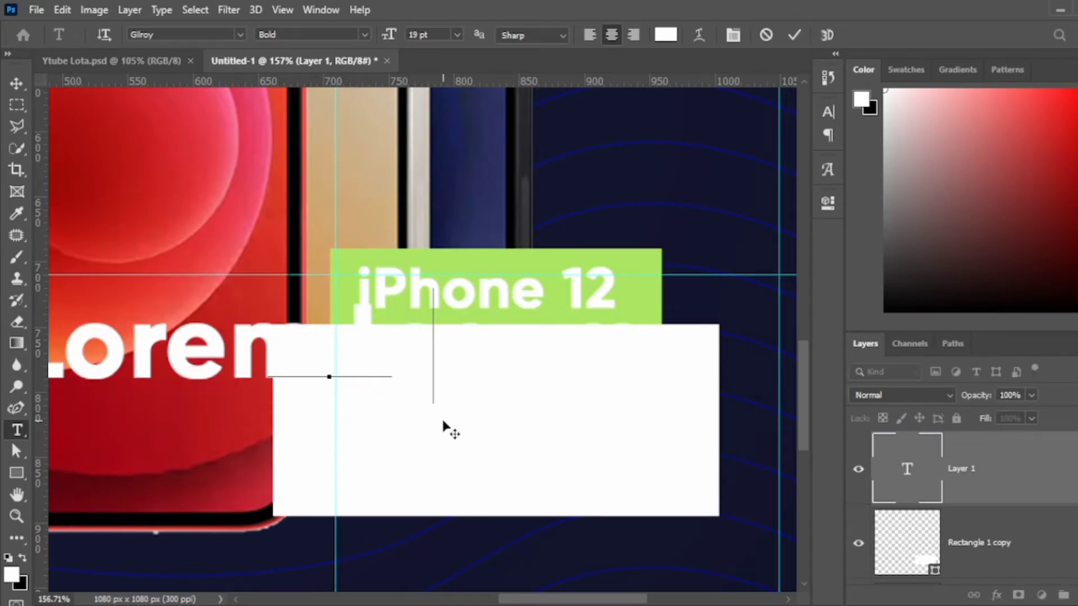
text(64GB)
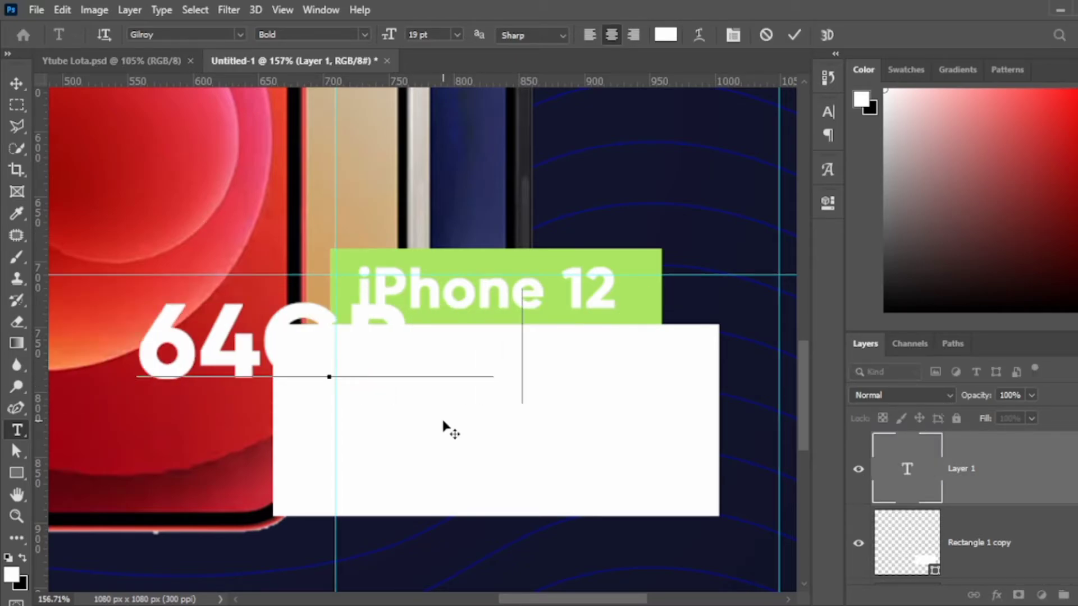
text( - $10,000)
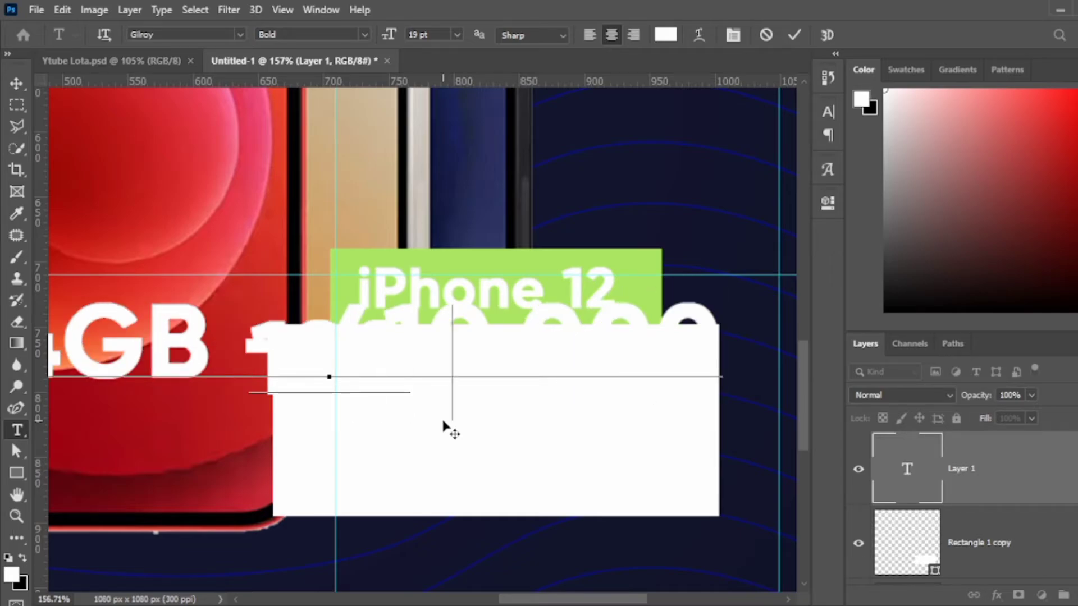
text(GB)
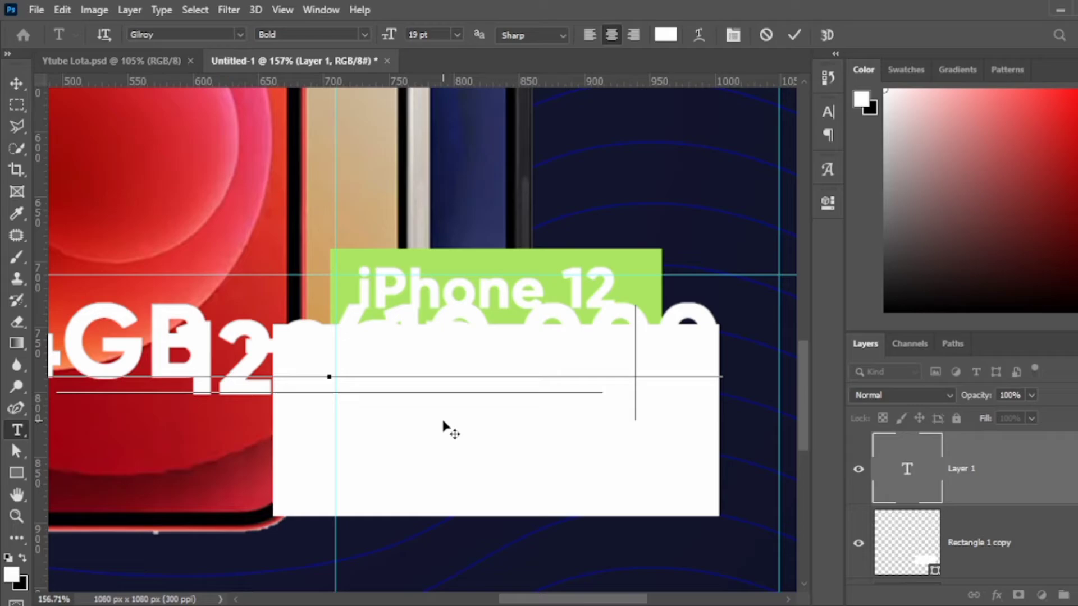
key(ctrl+a)
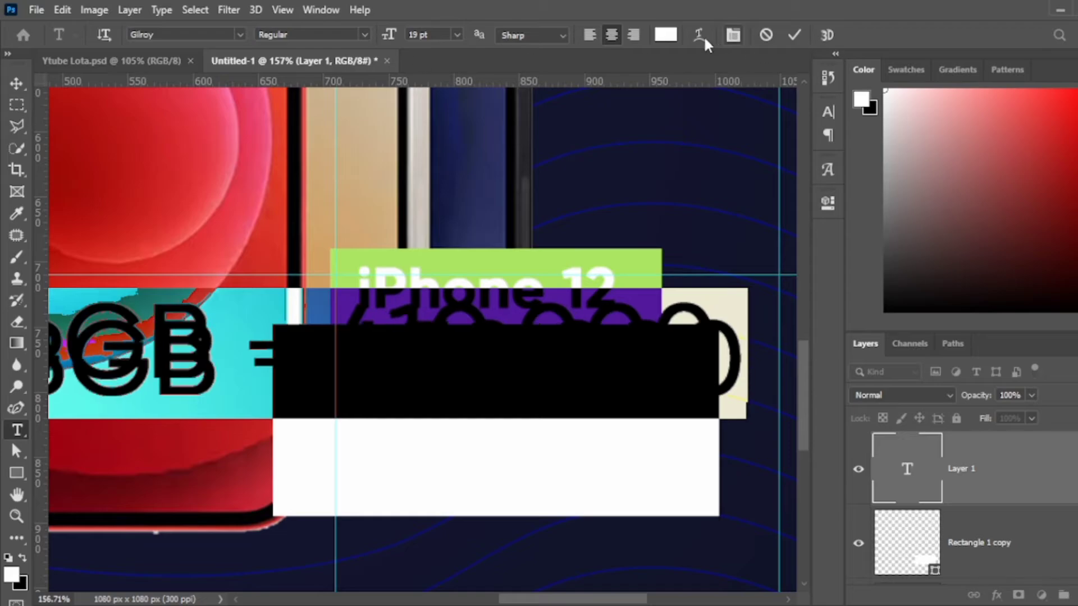
click(666, 35)
click(618, 130)
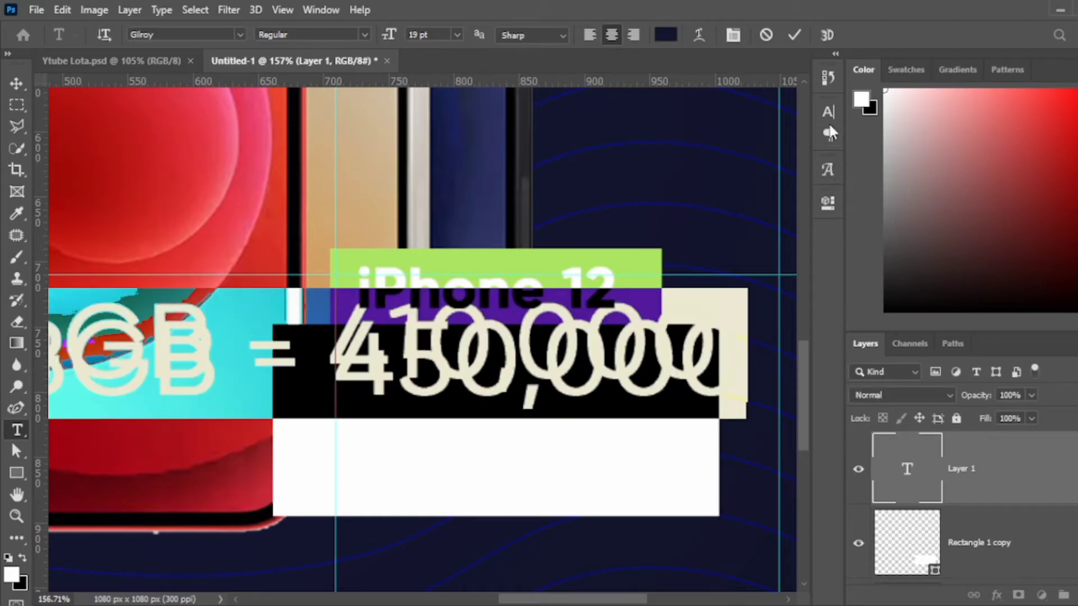
click(828, 113)
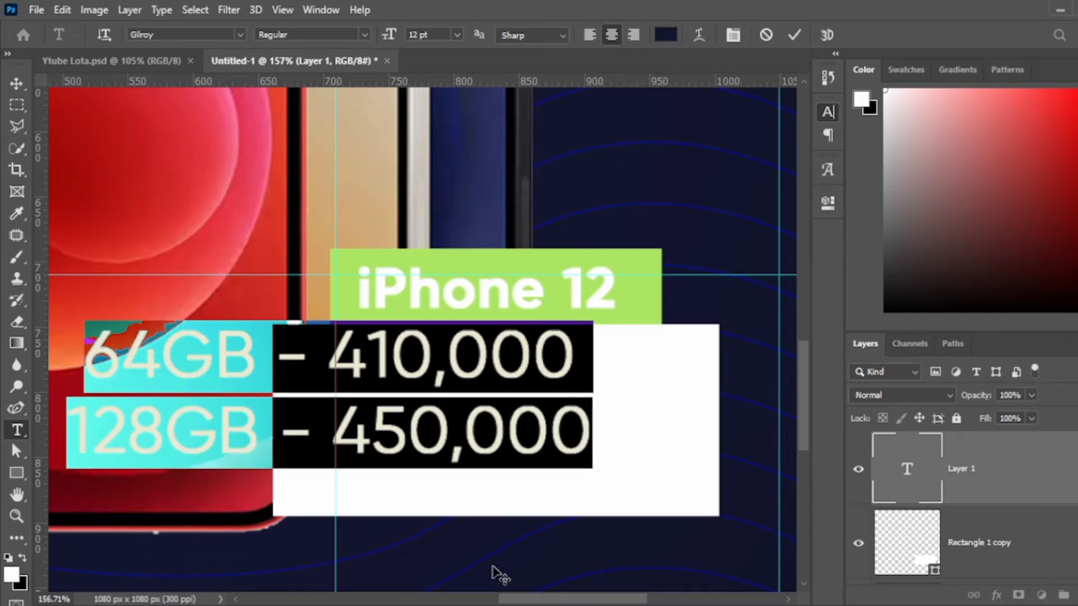
click(795, 35)
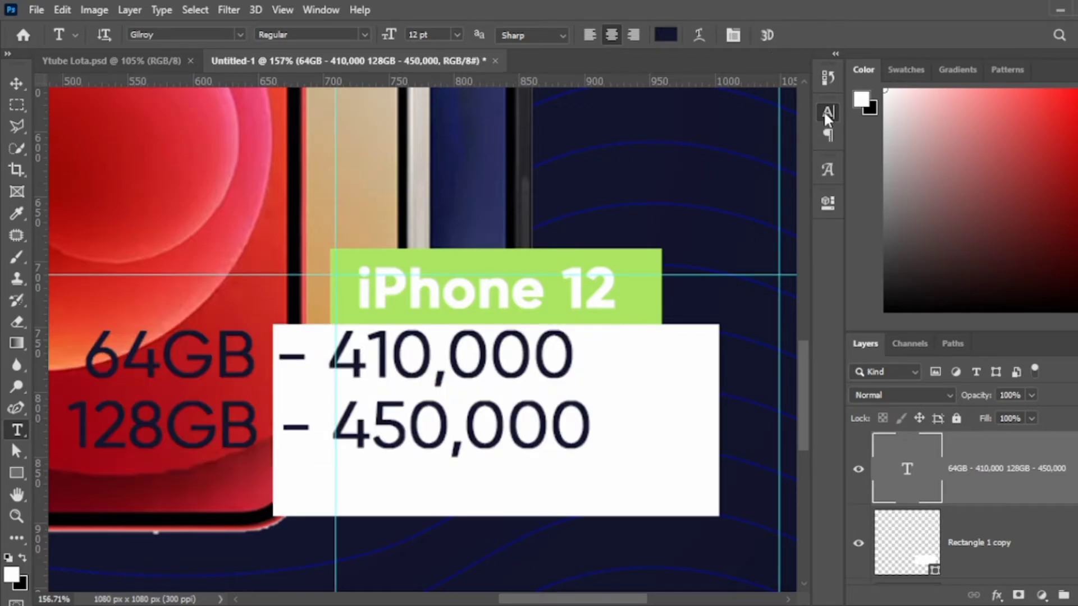
Scale the price text to fit the white box and centre it.
key(ctrl+t)
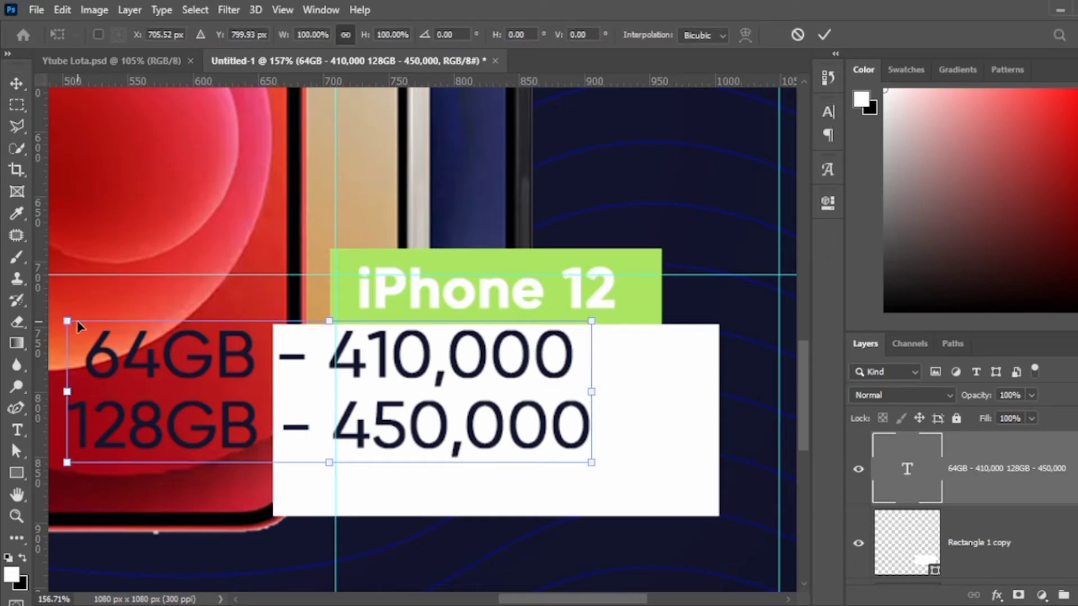
drag(65, 320, 301, 386)
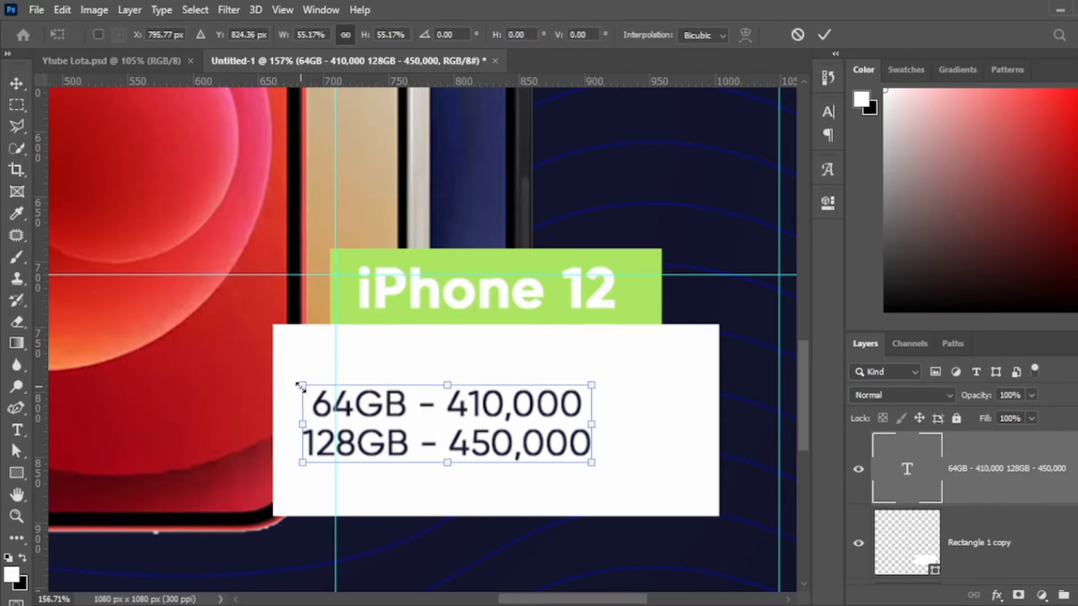
drag(549, 444, 598, 441)
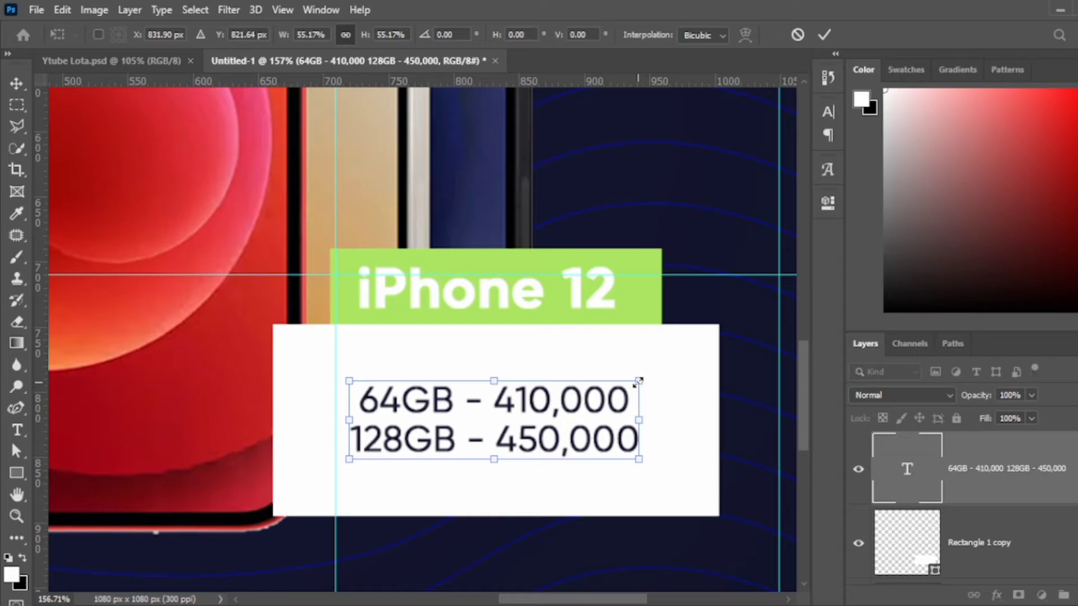
drag(638, 384, 681, 368)
key(Return)
key(ctrl+0)
Shorten the white box and send it behind the green bar.
scroll(683, 436, up, 3)
click(597, 498)
key(ctrl+t)
drag(508, 505, 515, 474)
key(Return)
click(289, 462)
key(shift+Up)
scroll(1024, 514, up, 1)
click(1051, 500)
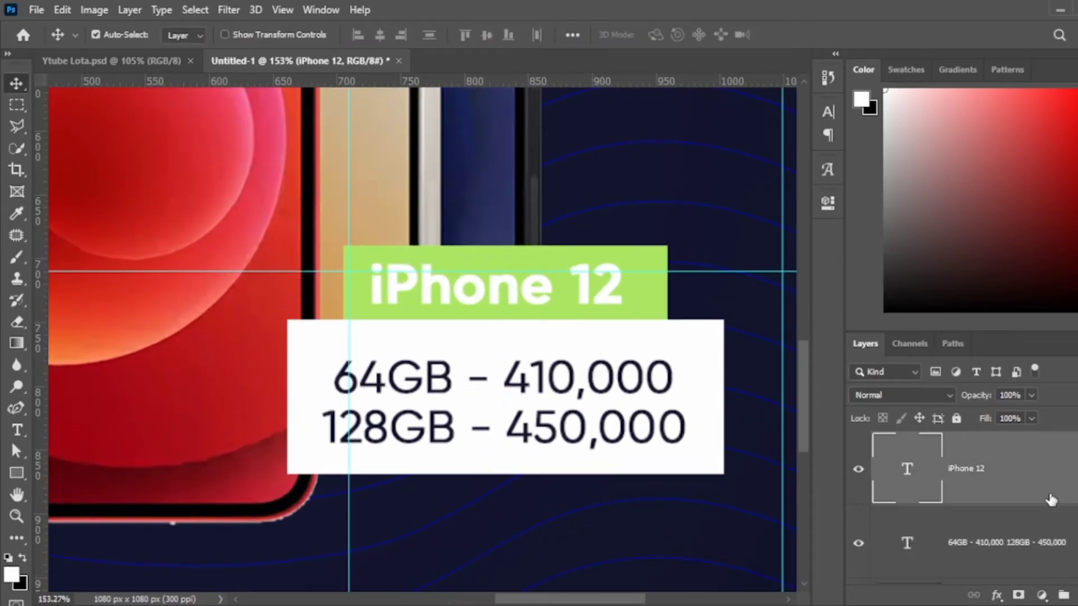
scroll(1051, 500, down, 1)
click(1039, 472)
key(ctrl+bracketleft)
Group the price text, green bar, white box and iPhone 12 text layers.
scroll(1028, 505, up, 1)
click(1029, 483)
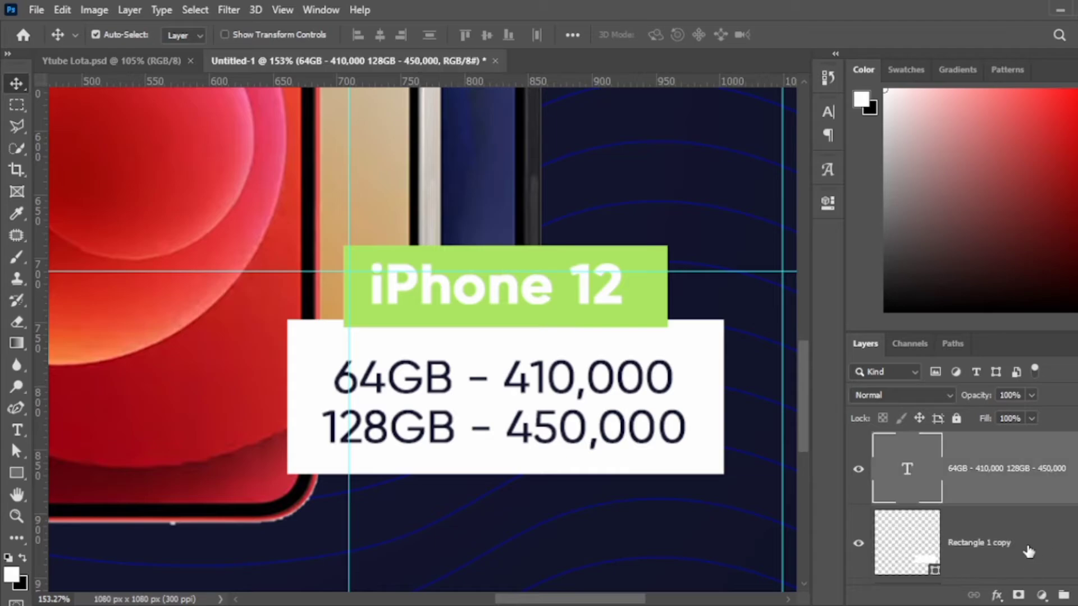
shift+click(1029, 552)
scroll(1043, 529, up, 1)
shift+click(1043, 530)
key(ctrl+g)
key(ctrl+0)
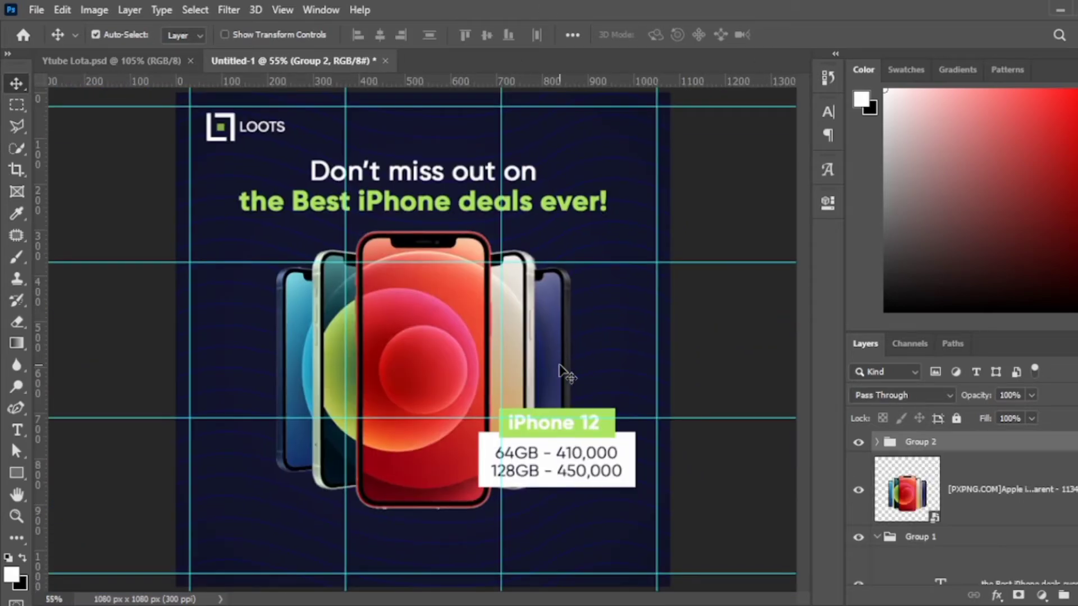
scroll(562, 416, up, 3)
click(510, 428)
Colour the 'iPhone 12' text with the navy sampled from the background.
key(i)
click(696, 296)
key(t)
key(alt+BackSpace)
key(v)
Slant the green bar and the white price box to the right.
click(996, 447)
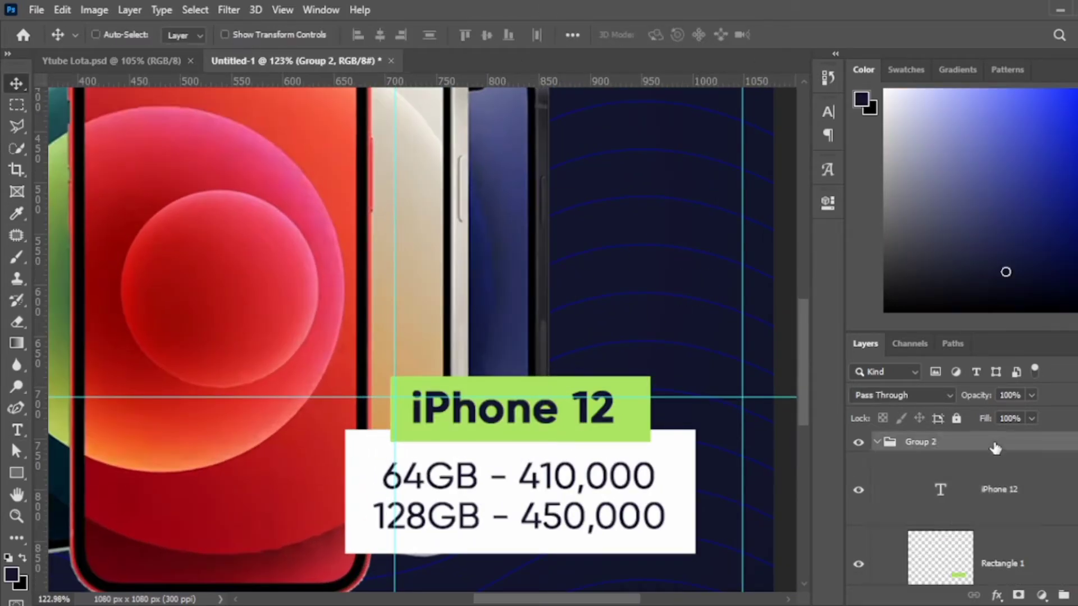
key(ctrl+t)
drag(703, 378, 691, 380)
key(Escape)
scroll(645, 411, up, 1)
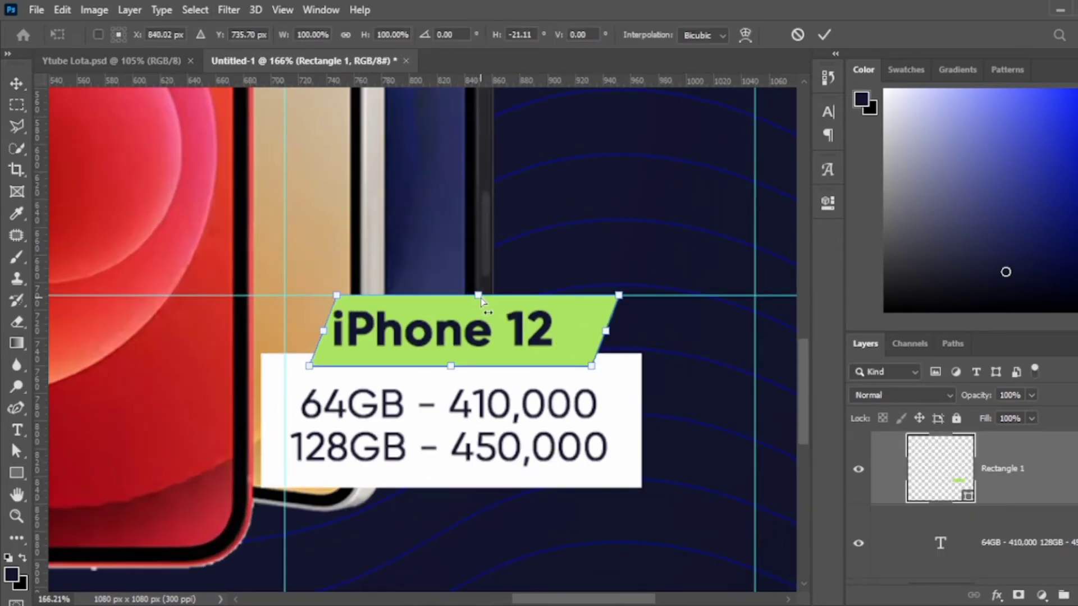
key(Return)
click(584, 382)
key(ctrl+t)
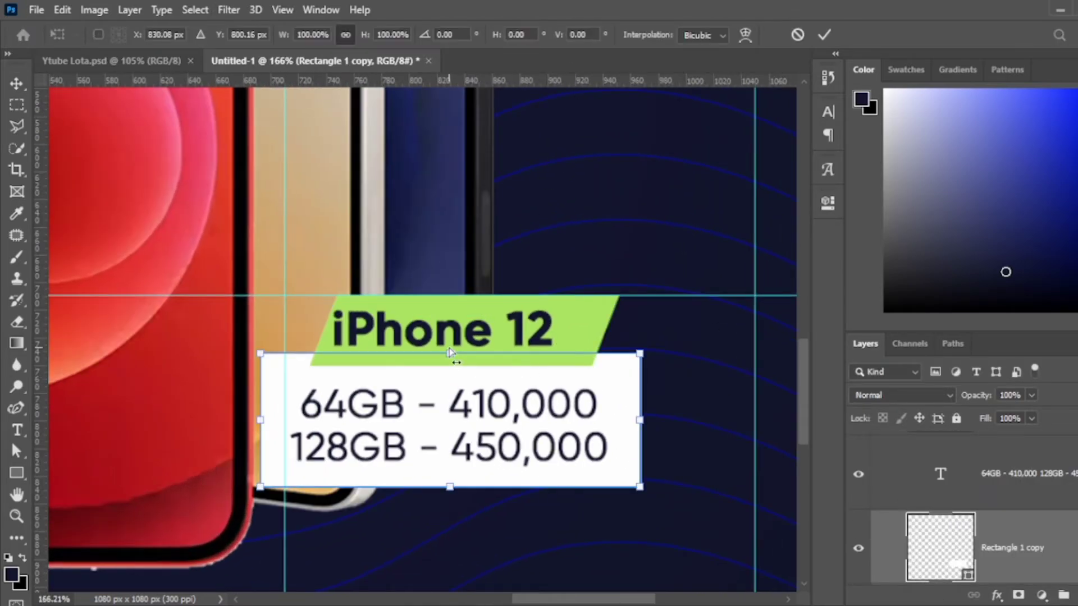
drag(450, 352, 486, 356)
key(Return)
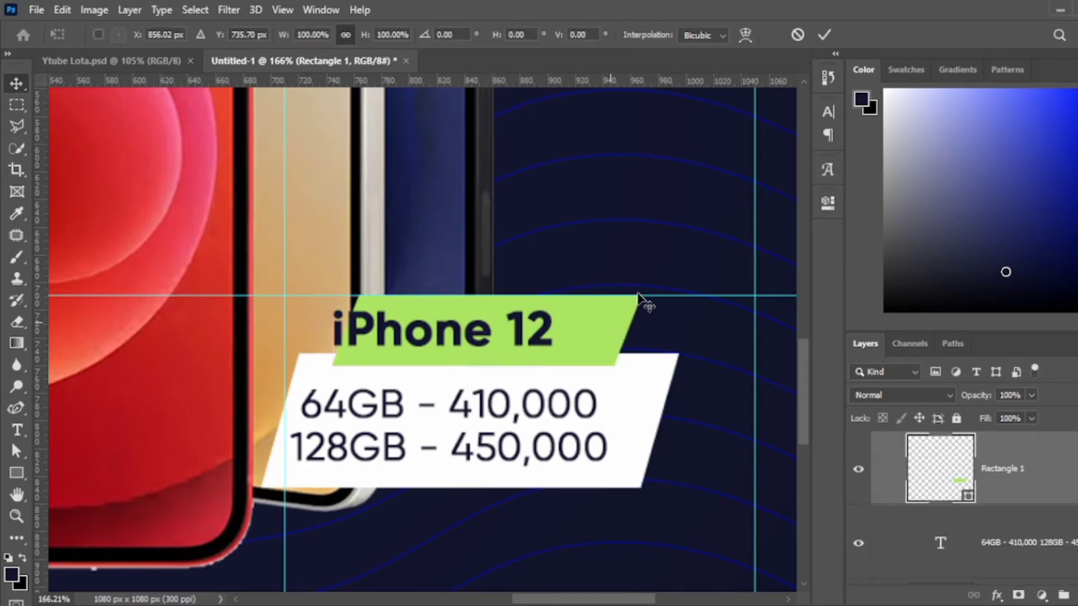
Move the 'iPhone 12' text onto the slanted green bar.
double_click(494, 330)
key(ctrl+Return)
key(v)
drag(494, 330, 545, 330)
Shift the price text right, shrink it slightly and right-align it.
drag(563, 406, 563, 406)
key(ctrl+t)
key(Return)
key(t)
click(630, 35)
key(v)
key(ctrl+t)
key(Return)
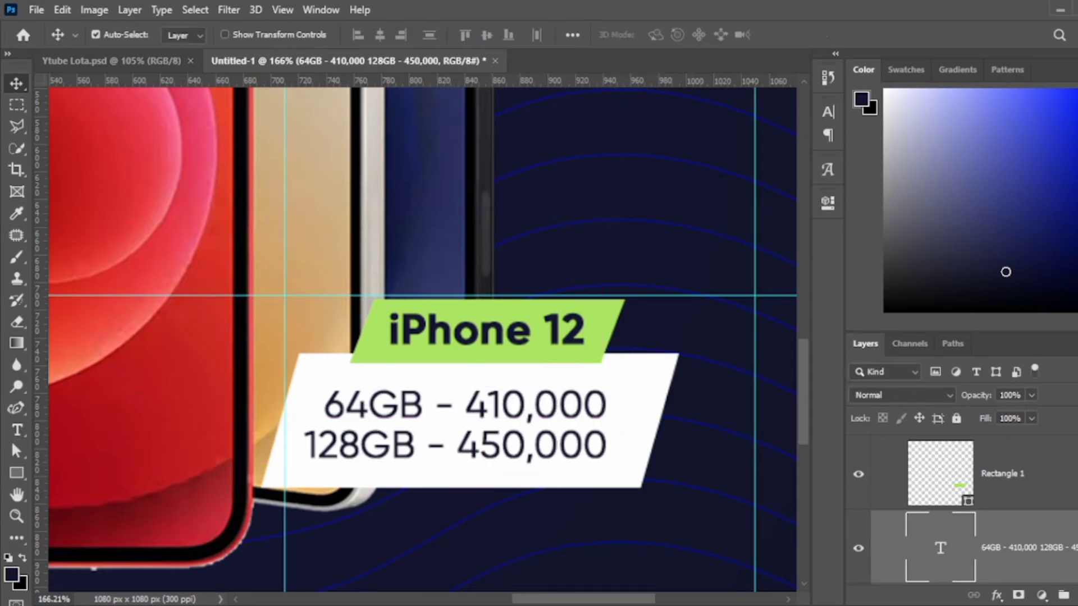
key(ctrl+g)
Stretch the green banner wider to the right, then shrink it slightly.
scroll(568, 449, down, 3)
scroll(568, 449, up, 4)
click(640, 351)
key(ctrl+t)
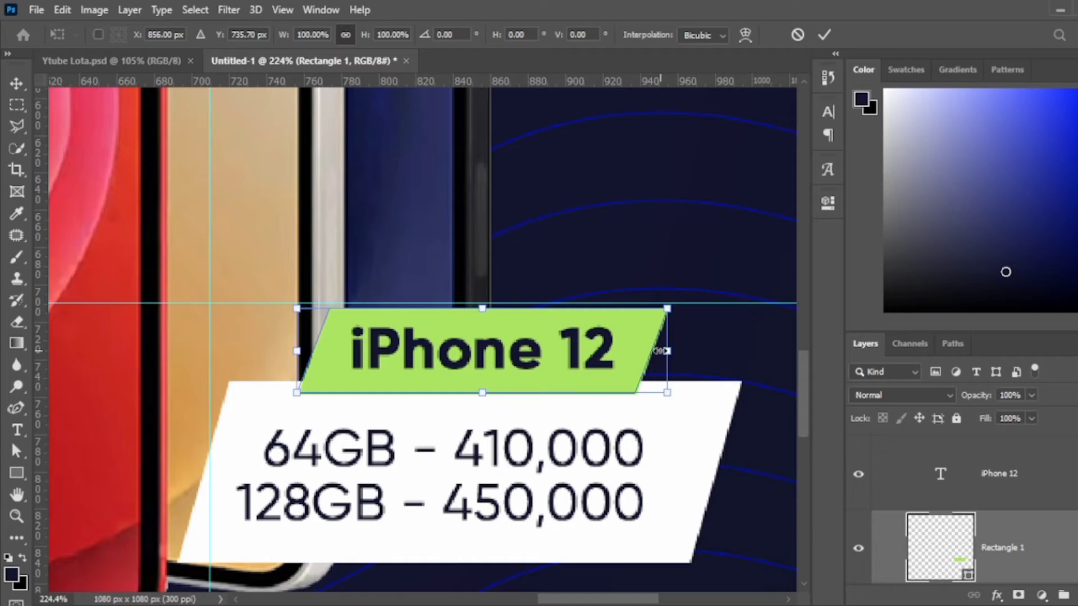
drag(662, 352, 686, 352)
key(Return)
key(ctrl+t)
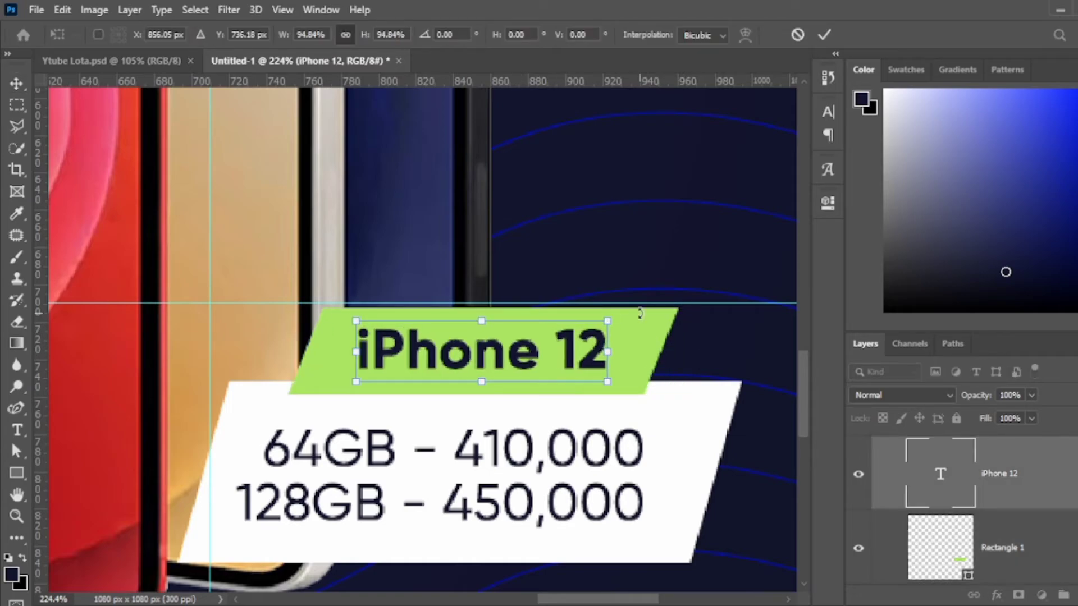
key(Return)
Duplicate the banner as a dark copy behind it, offset down as a shadow.
key(ctrl+j)
key(alt+BackSpace)
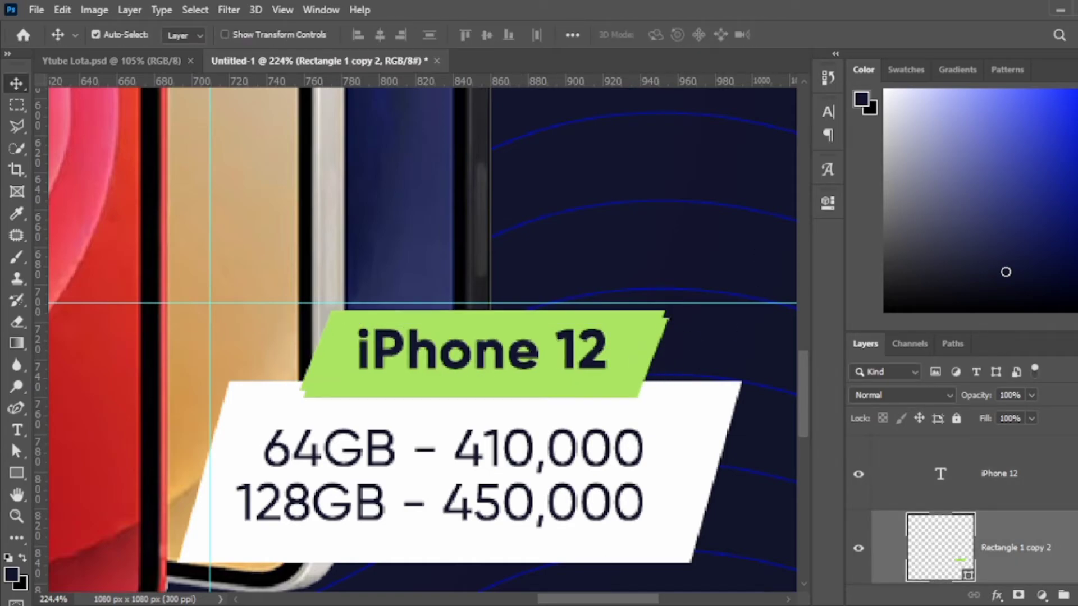
key(ctrl+bracketleft)
key(Down)
key(Down)
key(Down)
key(ctrl+0)
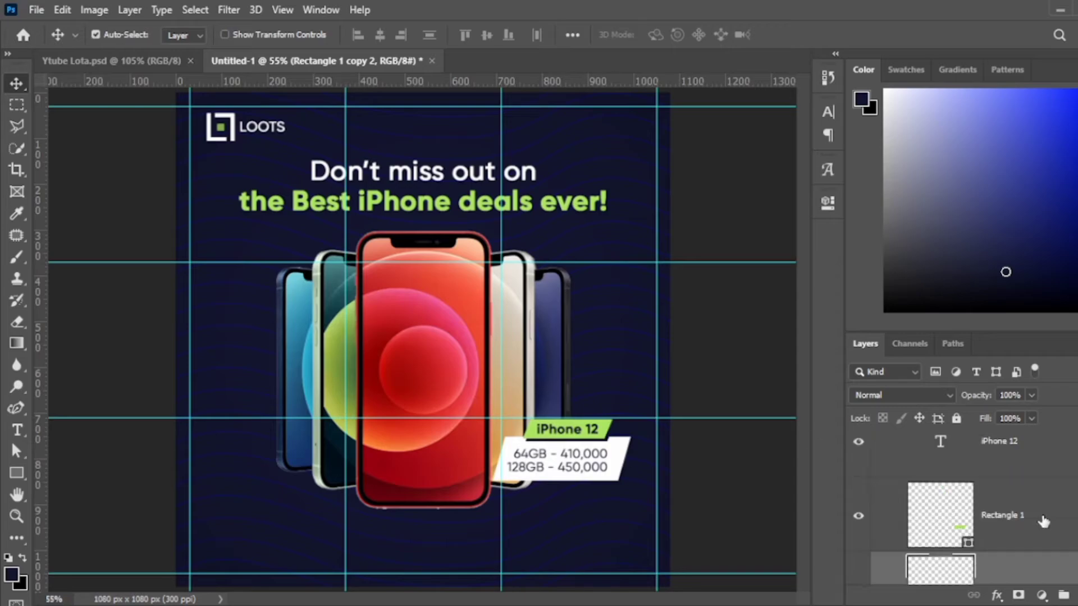
Group the price label layers, then scale the group to 115% and rotate it -4.25°.
key(ctrl+g)
key(ctrl+t)
drag(632, 477, 614, 464)
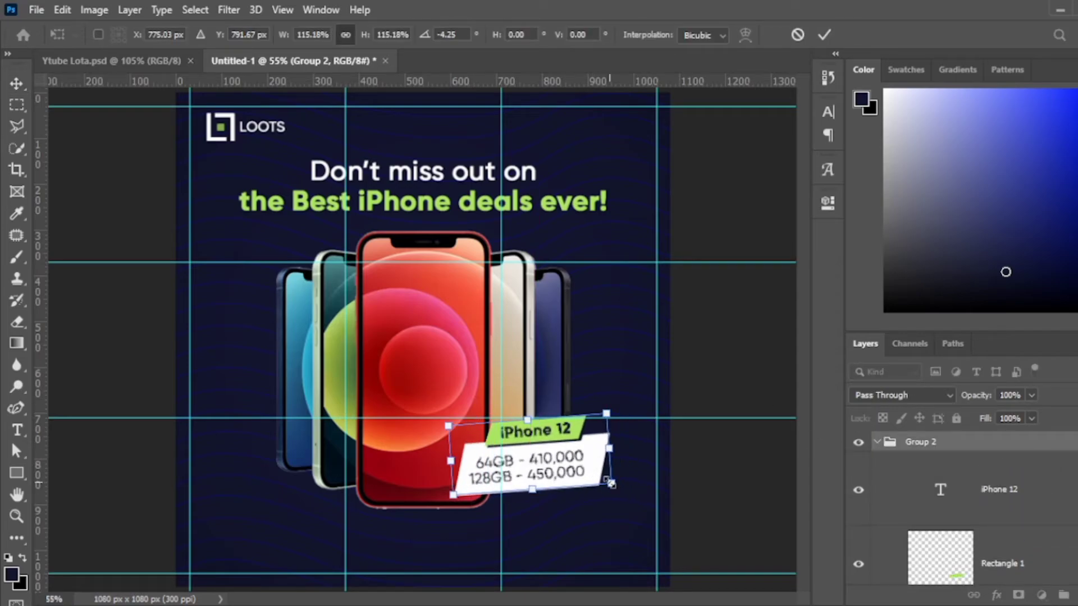
key(Return)
Hide the guides, fit the ad in view, and rename the label group to Labels.
key(ctrl+semicolon)
scroll(525, 474, up, 3)
click(525, 474)
drag(525, 474, 522, 425)
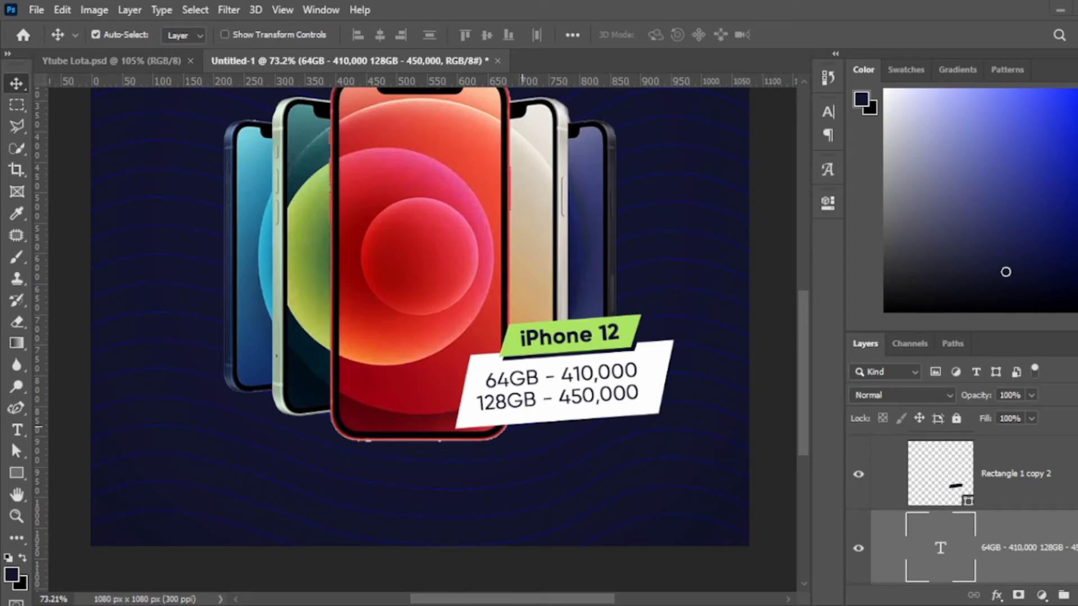
key(ctrl+0)
double_click(921, 442)
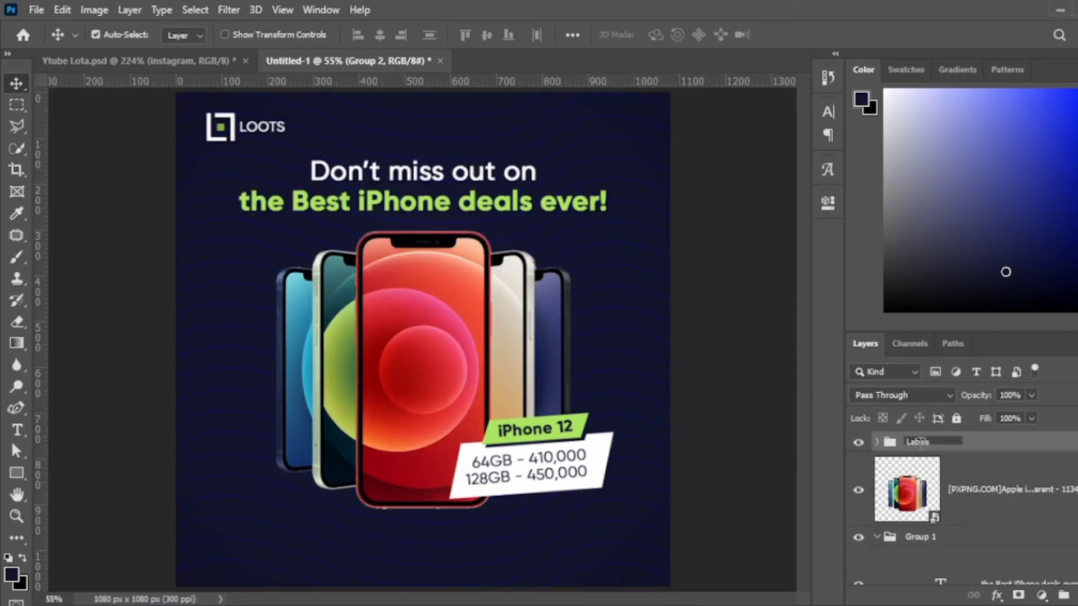
Place the WhatsApp and next icon along the ad's bottom and shrink the WhatsApp icon.
drag(366, 564, 259, 543)
key(Return)
key(Return)
drag(421, 337, 584, 547)
scroll(313, 470, up, 5)
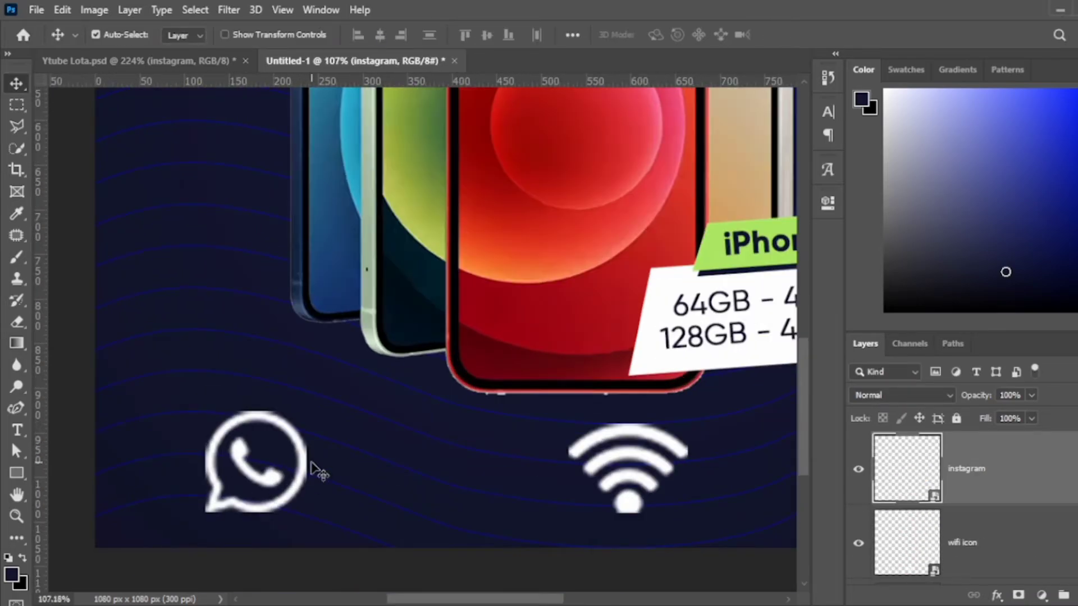
key(ctrl+t)
drag(306, 395, 263, 431)
key(Return)
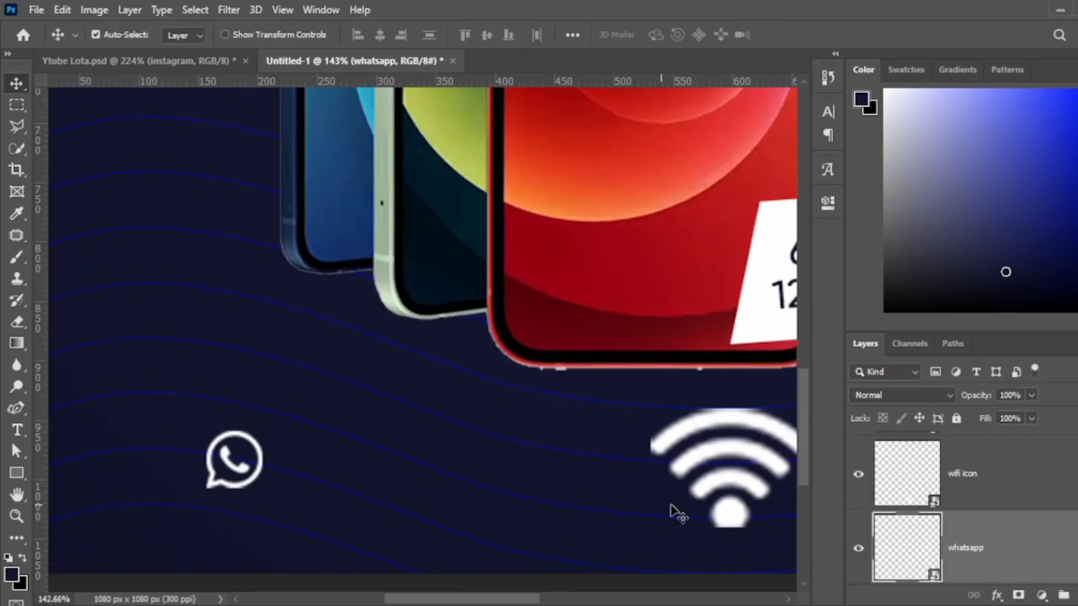
scroll(669, 511, down, 1)
key(ctrl+shift+alt+n)
Draw a green square behind the WhatsApp icon and shrink the icon to fit inside it.
key(u)
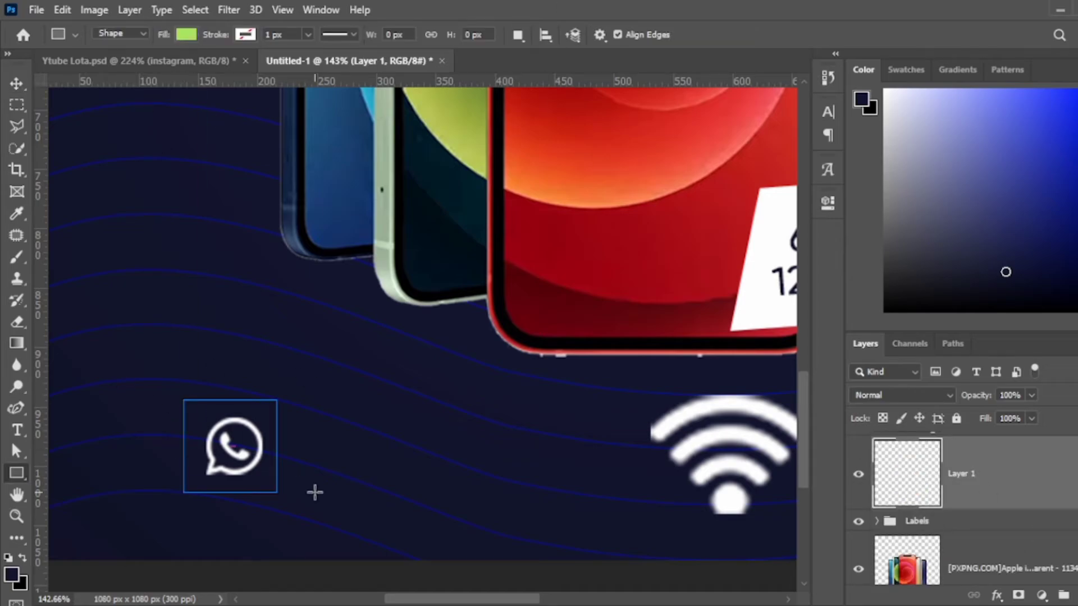
drag(315, 493, 281, 496)
key(i)
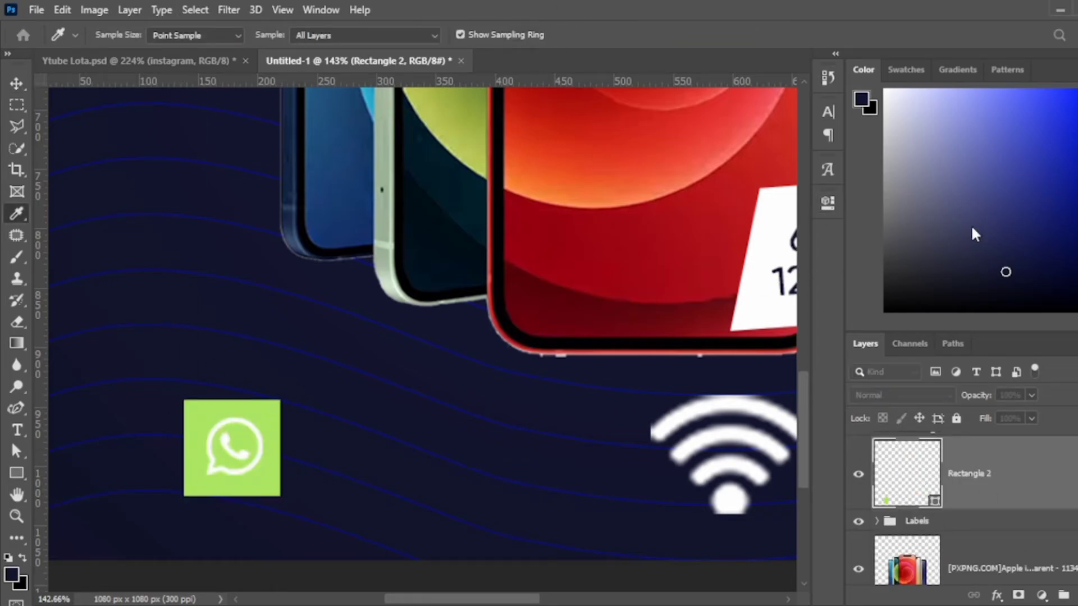
key(u)
key(v)
click(232, 447)
key(ctrl+t)
drag(280, 400, 256, 424)
key(Return)
Add the phone number as text beside the WhatsApp icon and scale it down.
key(t)
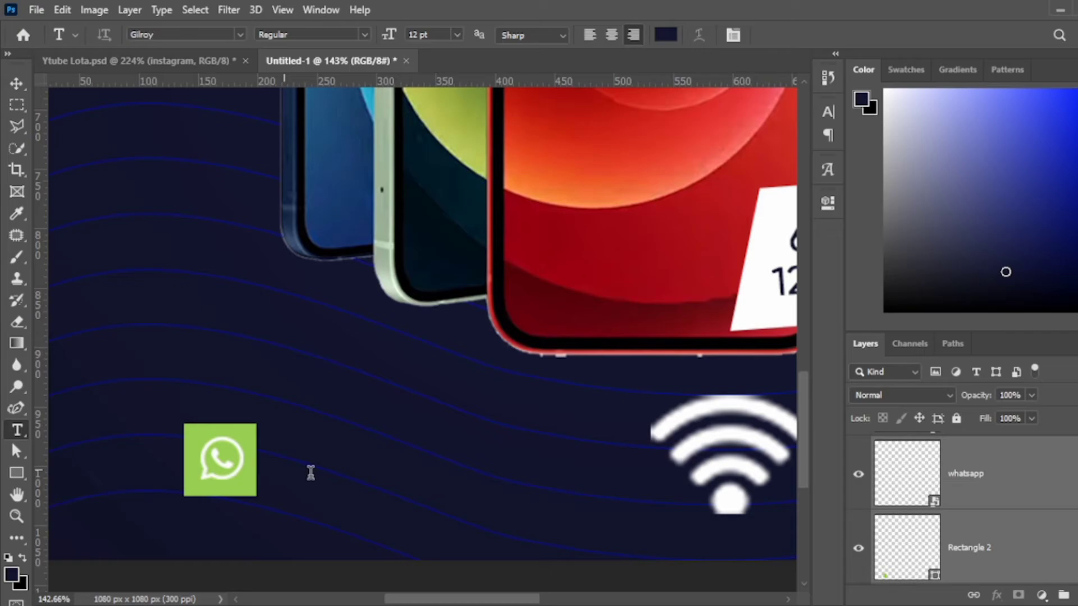
click(286, 473)
key(ctrl+Return)
key(v)
drag(121, 485, 454, 487)
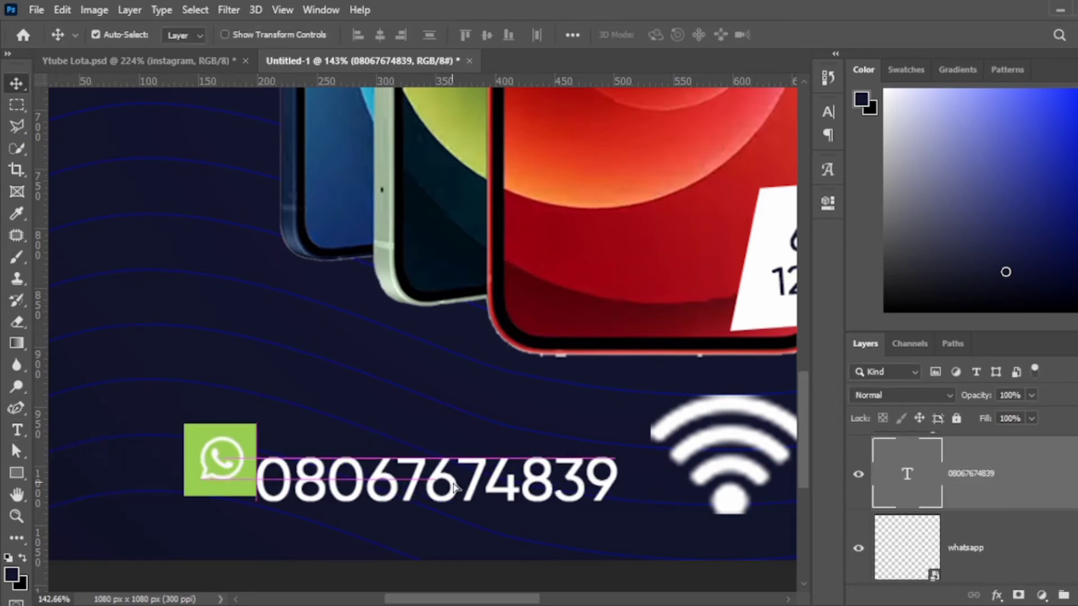
key(ctrl+t)
drag(638, 430, 530, 435)
key(Return)
Shrink the Wi-Fi and Instagram icons to match the WhatsApp icon.
scroll(517, 508, down, 2)
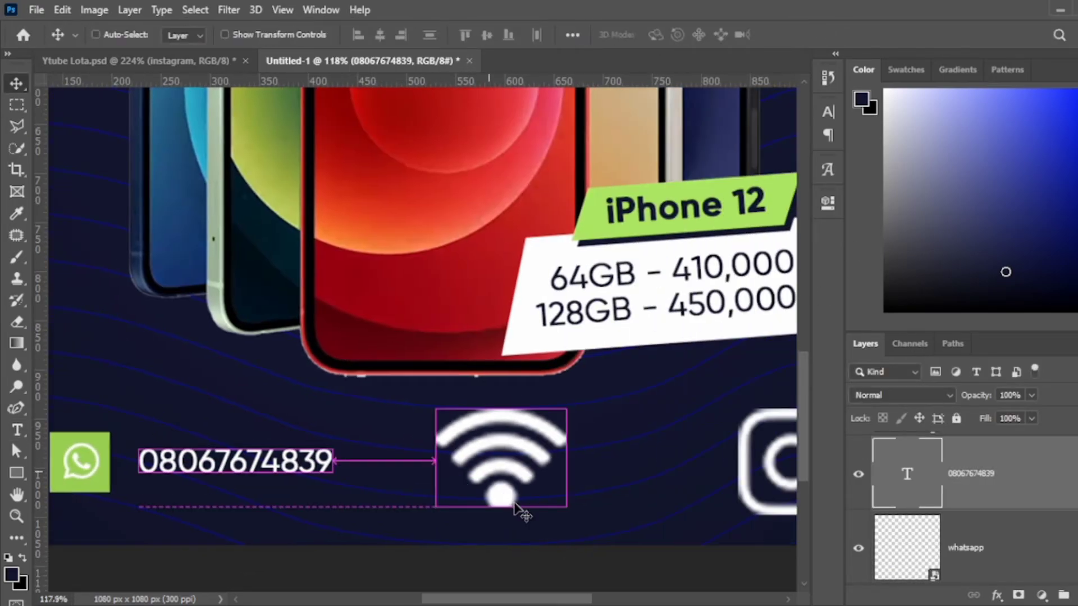
click(517, 508)
key(ctrl+t)
drag(570, 405, 536, 446)
key(Return)
scroll(536, 446, up, 1)
click(597, 476)
key(ctrl+t)
drag(651, 388, 625, 421)
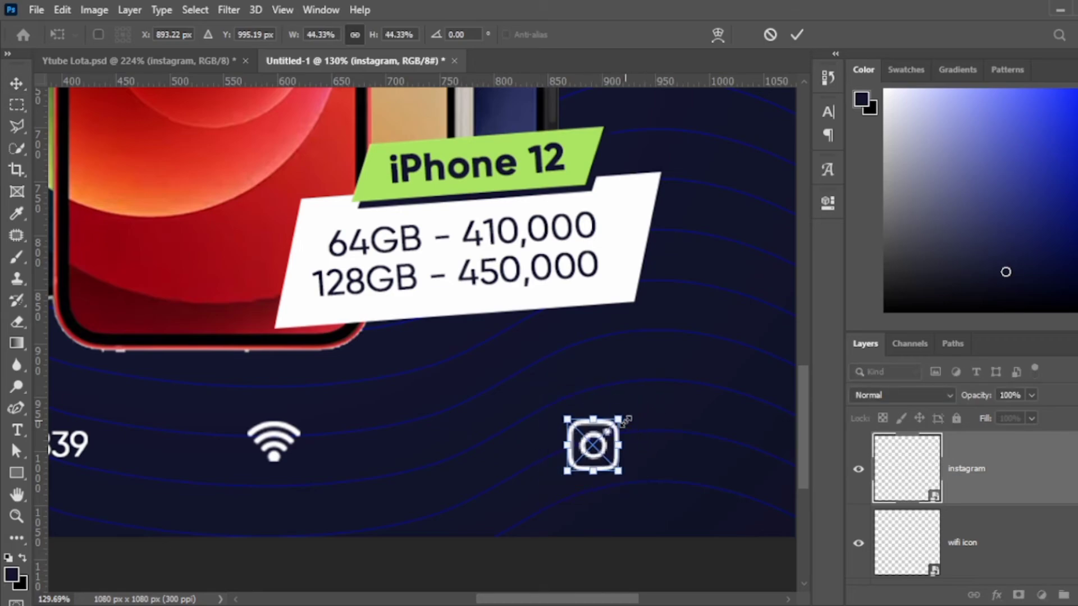
key(Return)
Copy the green square behind the Wi-Fi and Instagram icons.
scroll(289, 487, down, 2)
drag(288, 487, 592, 491)
scroll(578, 444, up, 3)
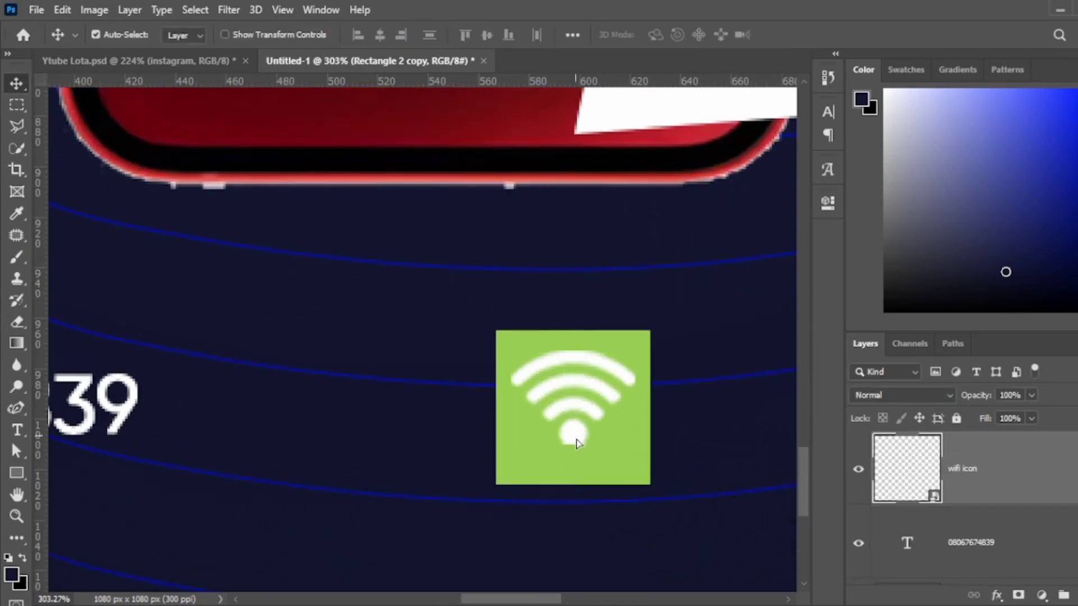
scroll(578, 443, down, 5)
drag(259, 432, 641, 450)
scroll(641, 449, down, 1)
scroll(308, 438, up, 1)
drag(308, 438, 563, 409)
key(t)
click(698, 398)
key(ctrl+a)
text(www.azpi.com)
key(ctrl+Return)
Replace the text copy beside the Instagram icon with the Instagram handle.
scroll(531, 488, right, 5)
click(680, 409)
key(ctrl+a)
text(@azpidi)
key(ctrl+Return)
scroll(512, 407, down, 2)
scroll(505, 425, left, 2)
click(547, 409)
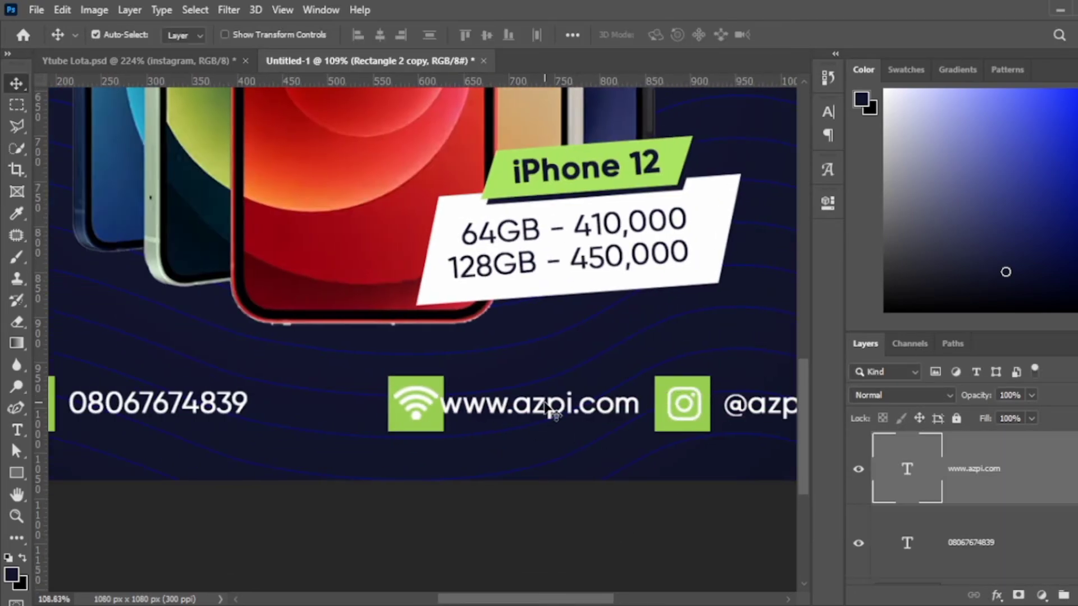
click(422, 405)
scroll(428, 421, up, 3)
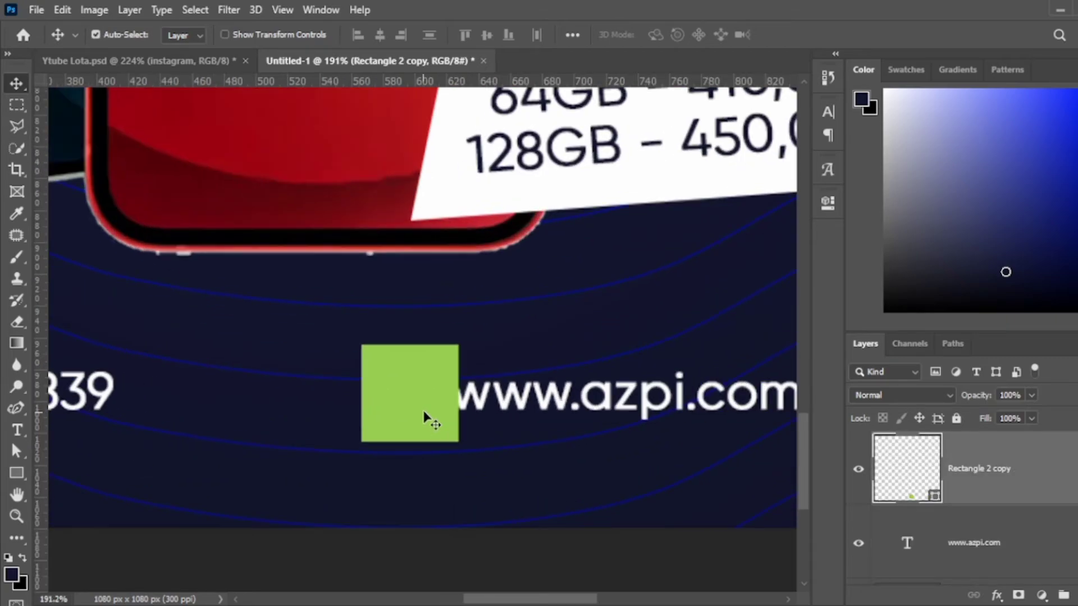
drag(428, 421, 410, 418)
key(ctrl+shift+bracketright)
drag(497, 426, 439, 427)
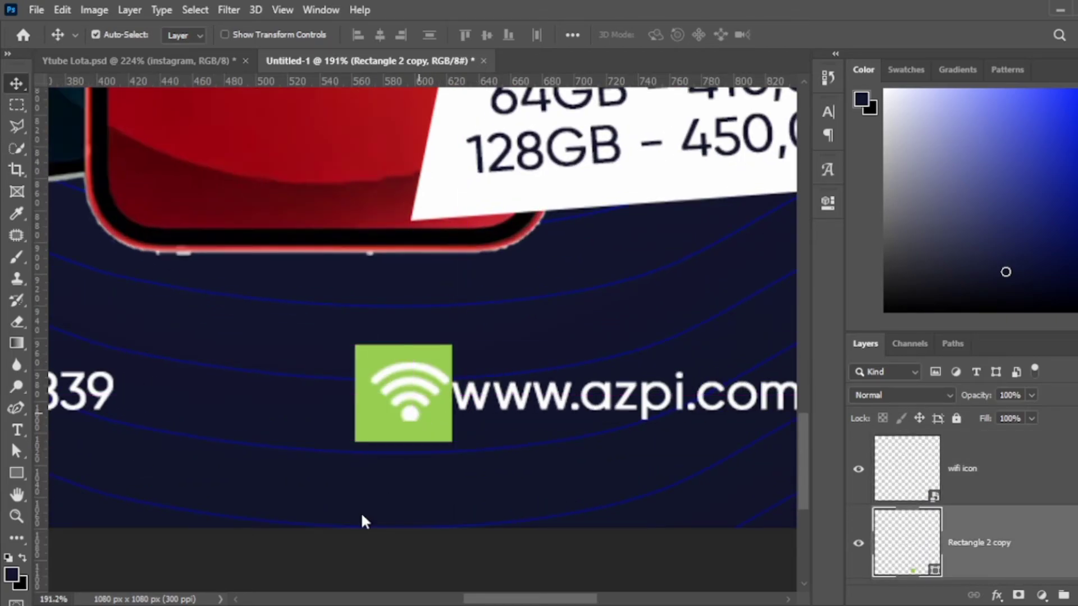
drag(620, 409, 646, 410)
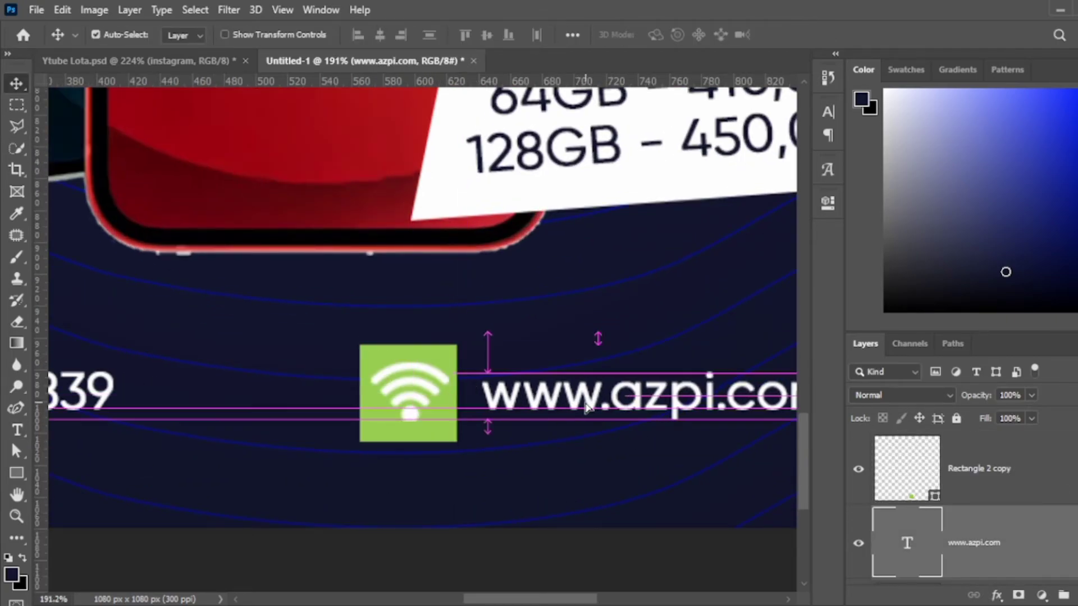
Group the WhatsApp icon, green square and phone number as Whatsapp.
scroll(429, 335, down, 3)
scroll(344, 404, up, 2)
click(449, 364)
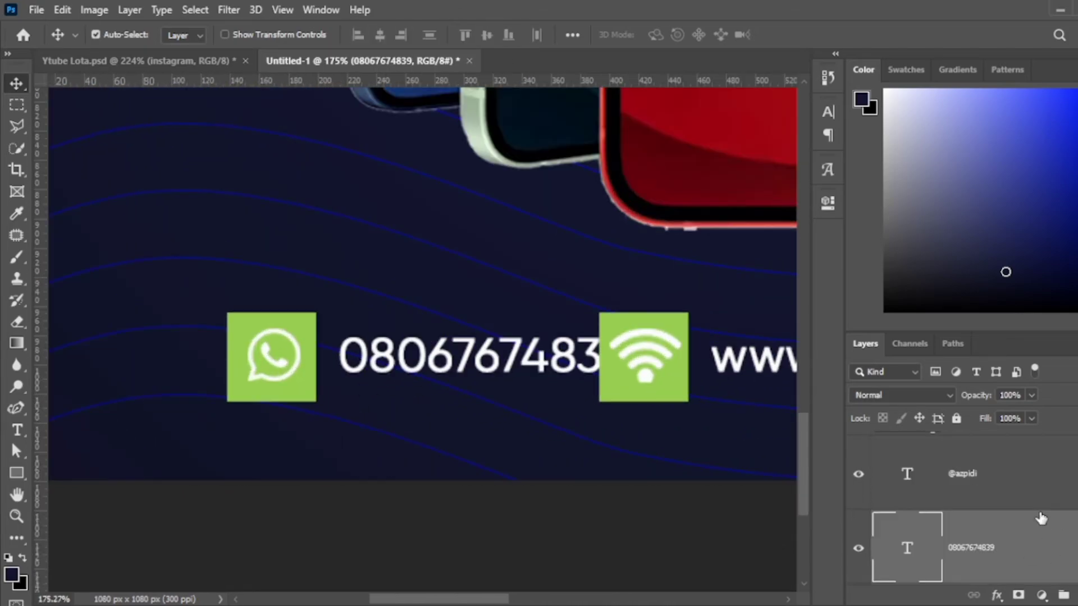
click(277, 370)
shift+click(292, 393)
key(ctrl+g)
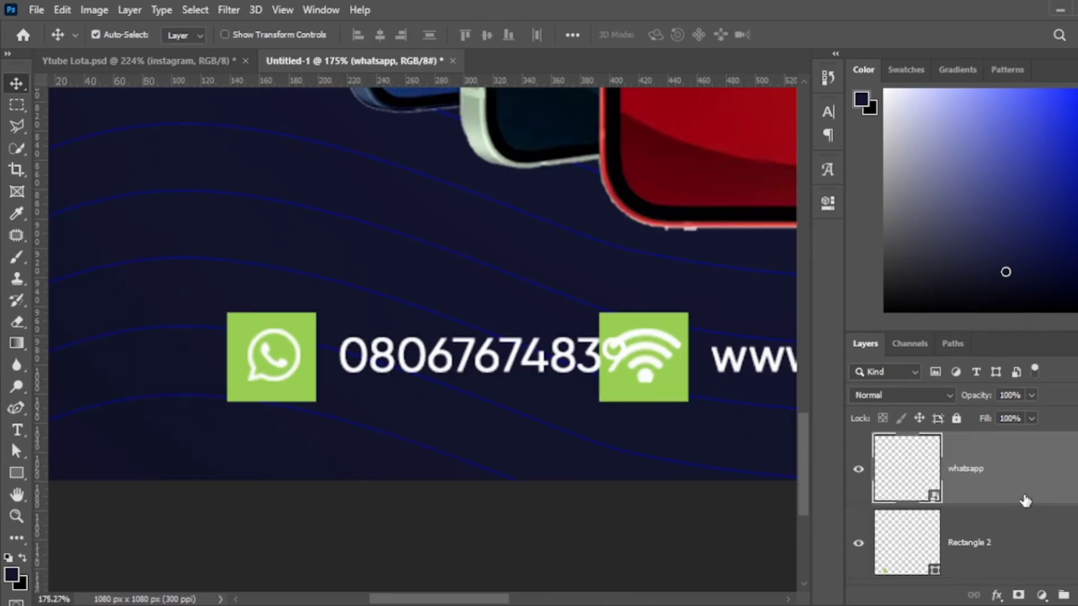
click(924, 444)
text(Whatsapp)
double_click(921, 463)
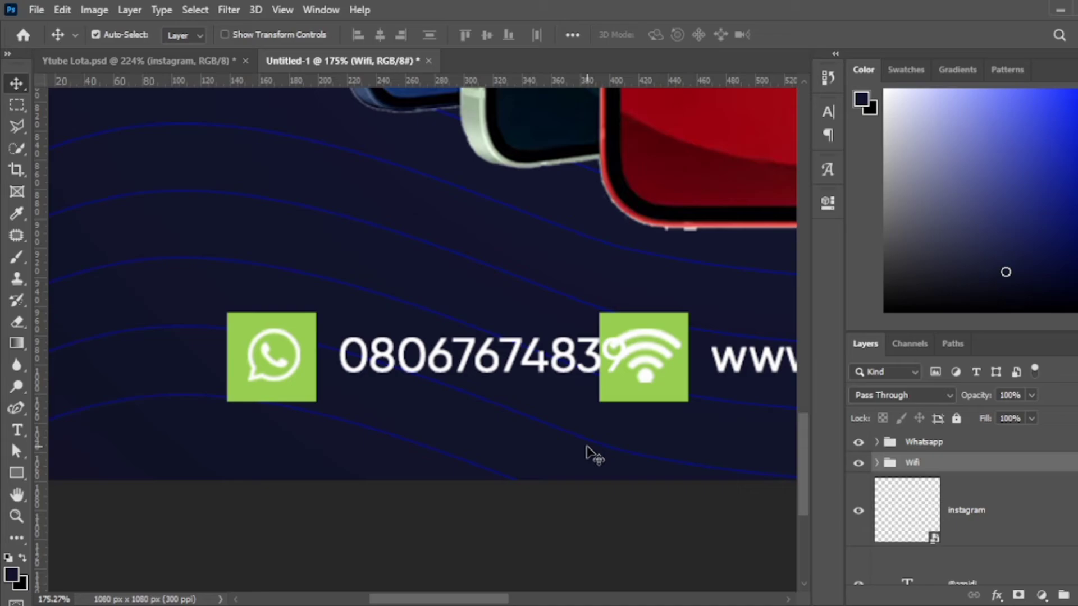
Group the Instagram icon, square and handle layers and rename the group.
scroll(590, 453, down, 3)
click(1020, 510)
scroll(1020, 506, down, 1)
shift+click(1020, 496)
key(ctrl+g)
double_click(921, 483)
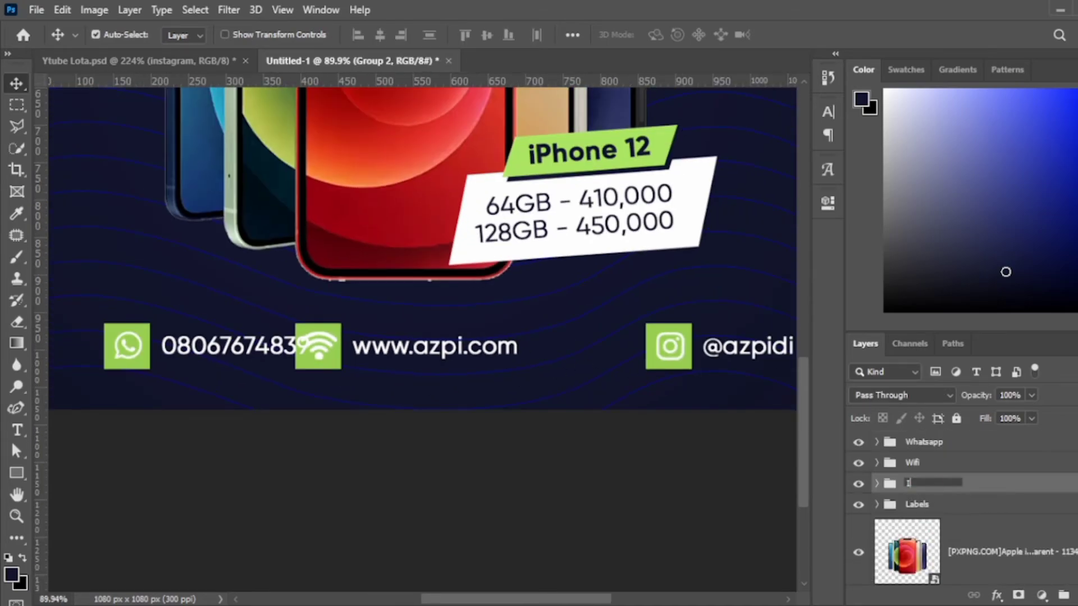
Move the Instagram item left for even spacing and adjust the Whatsapp item.
click(742, 356)
key(ctrl+t)
drag(753, 365, 689, 365)
key(Return)
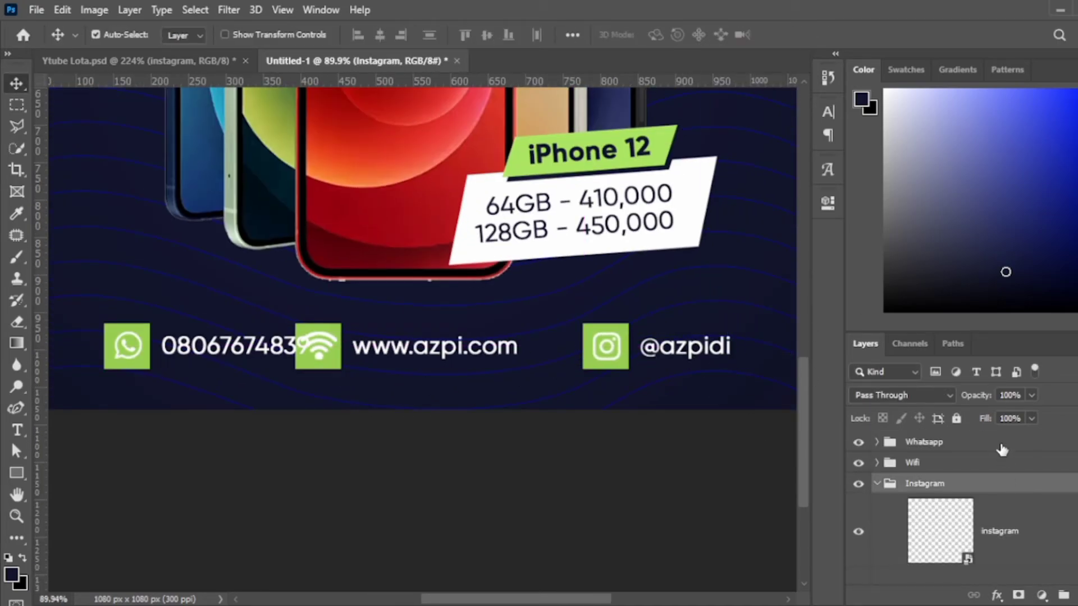
click(1002, 444)
key(ctrl+r)
key(ctrl+t)
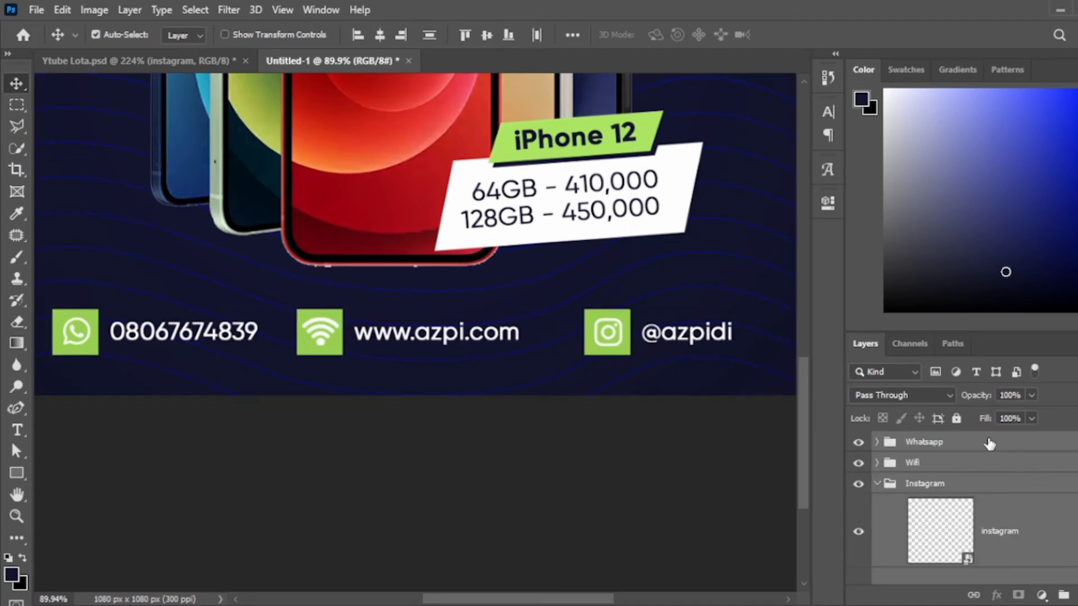
Group all three contact items and scale the row down to fit the ad's bottom.
shift+click(990, 444)
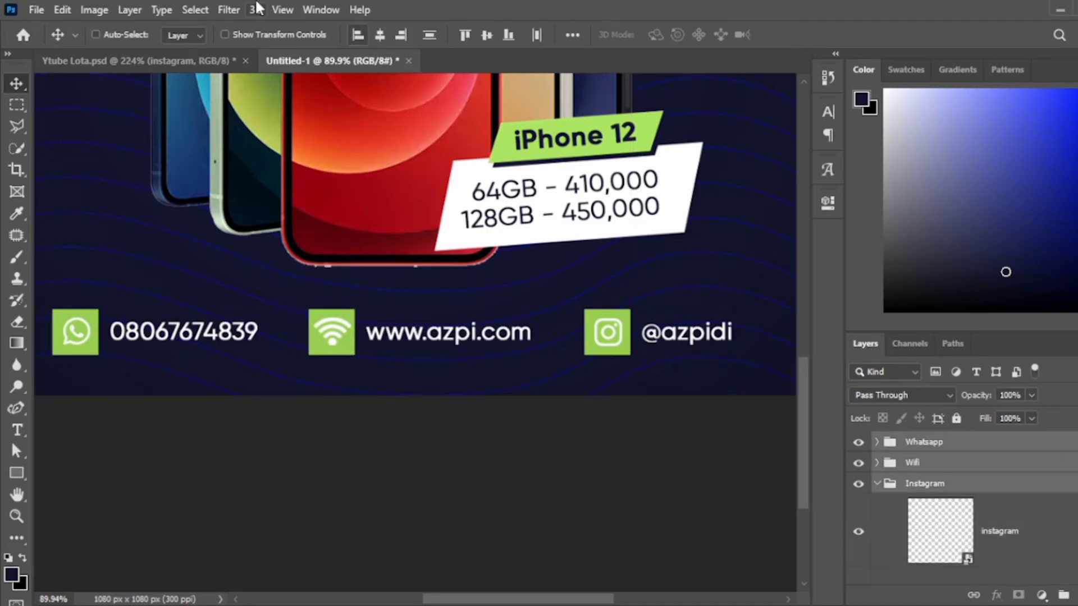
key(ctrl+g)
key(ctrl+0)
key(ctrl+t)
drag(628, 533, 600, 543)
key(Return)
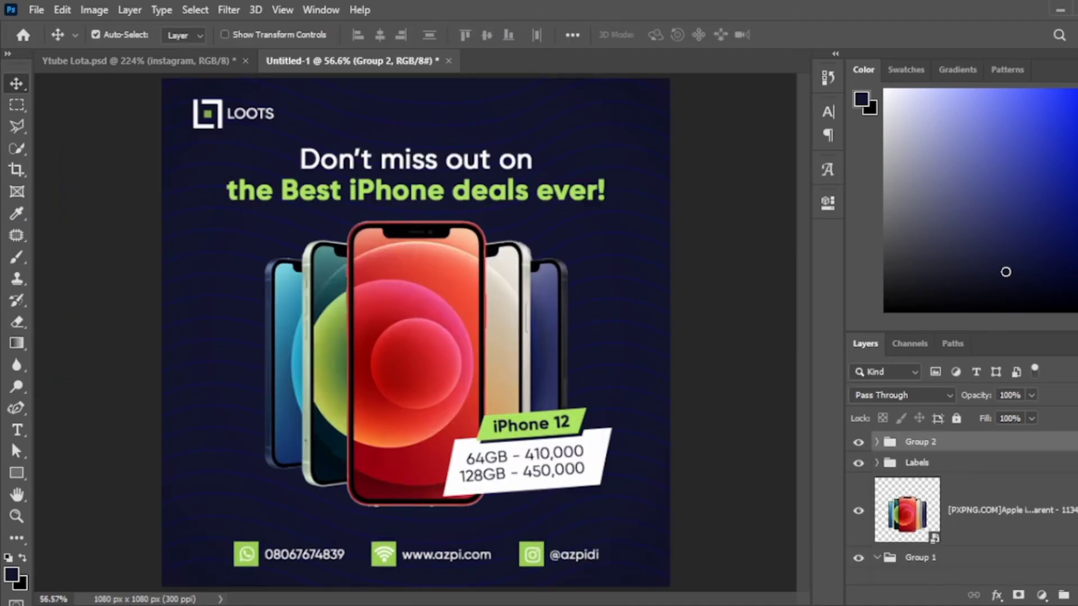
On a new layer above the background, paint one soft white 1000 px glow behind the phones.
click(601, 313)
key(ctrl+shift+alt+n)
key(b)
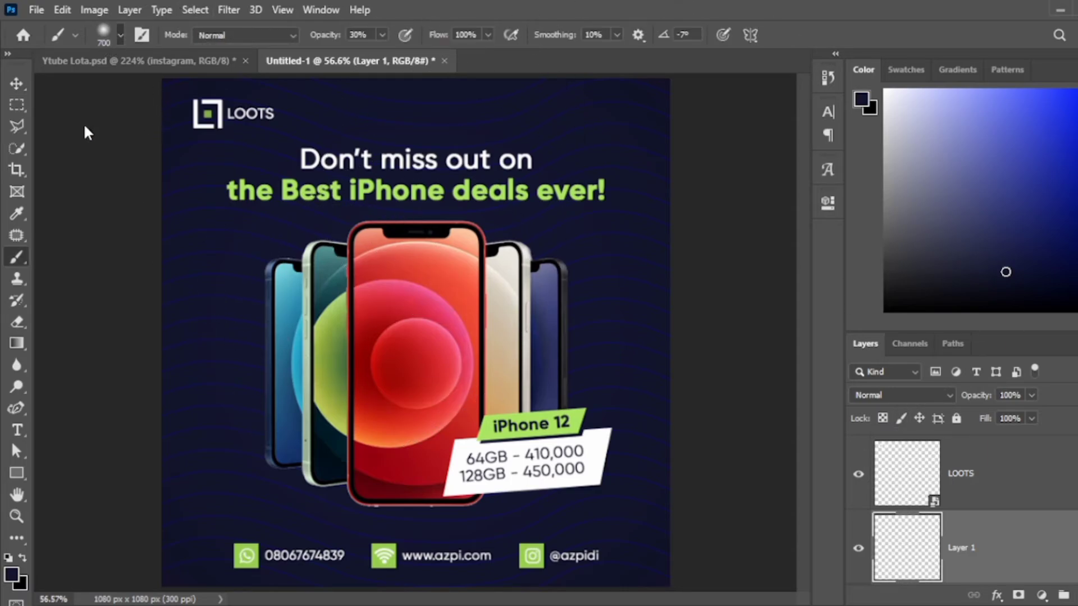
key(d)
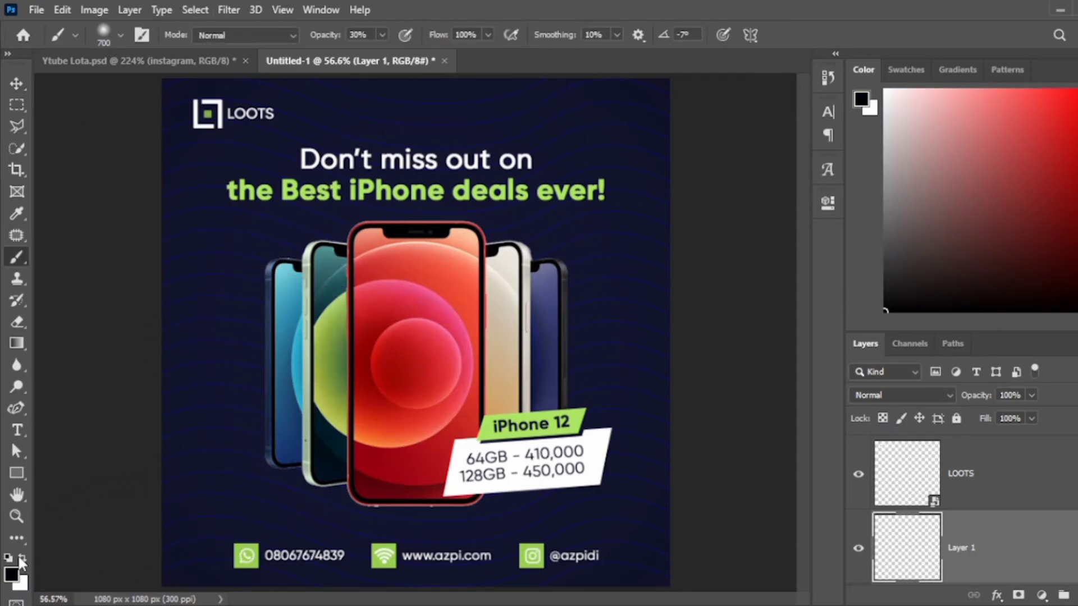
key(bracketright)
key(bracketright)
key(bracketright)
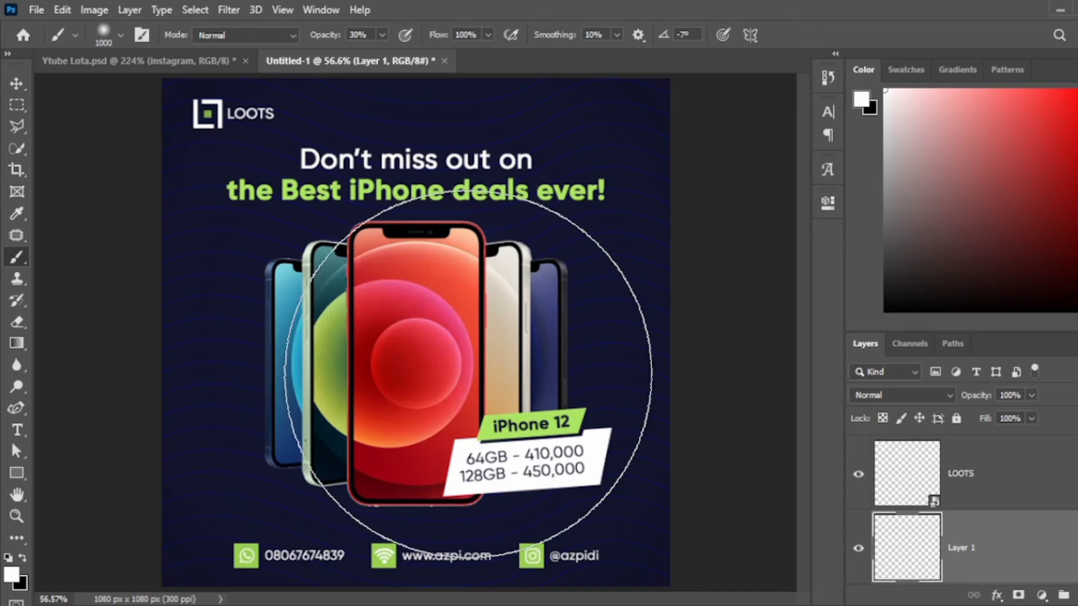
click(419, 337)
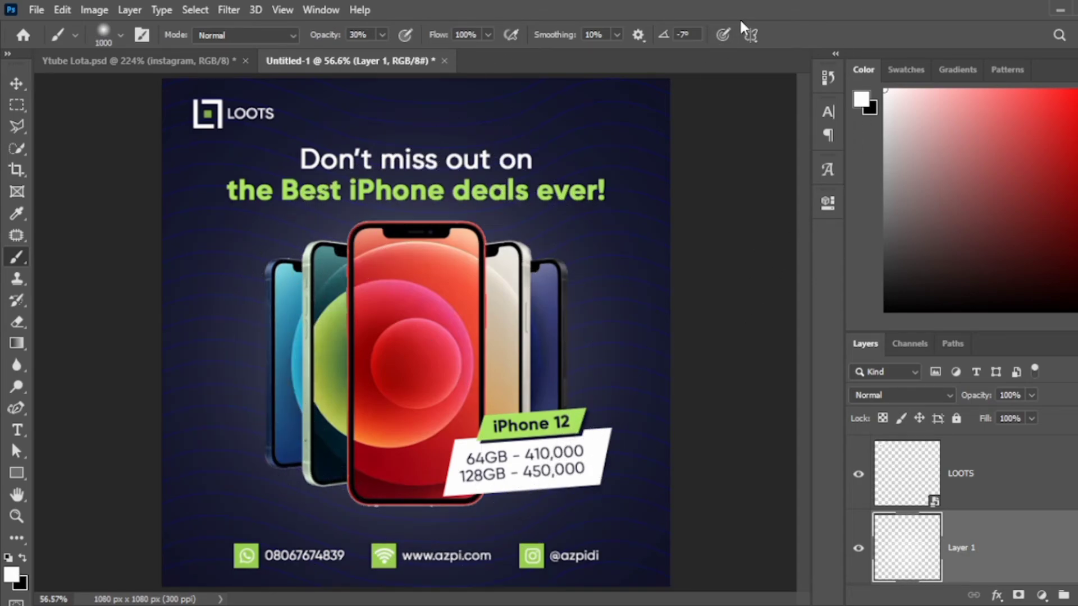
Scale the glow layer down around its centre, undoing and redoing the change.
key(v)
key(ctrl+t)
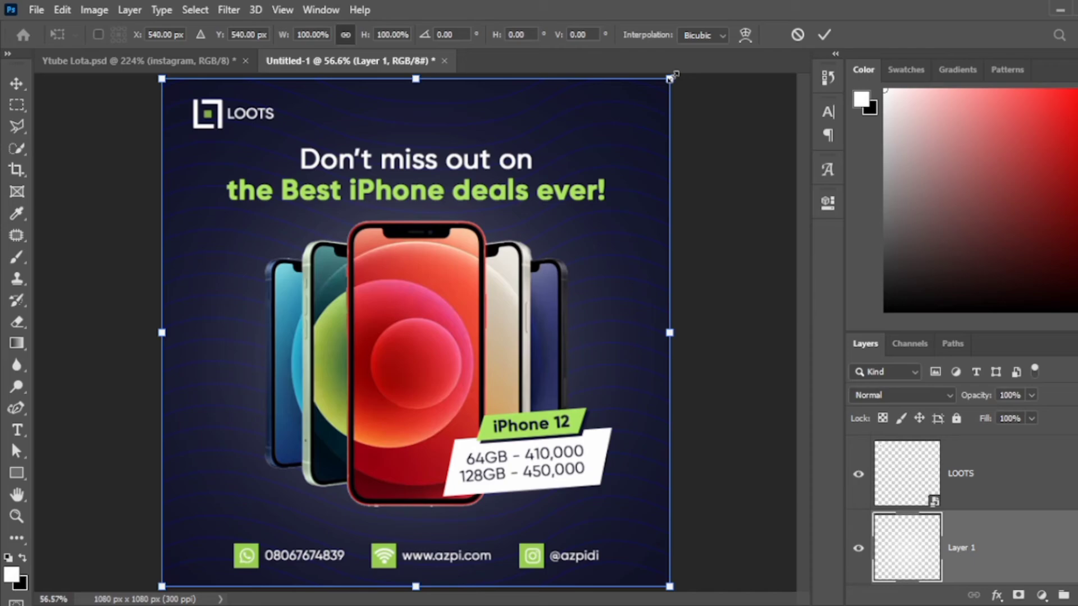
drag(674, 75, 641, 142)
key(Return)
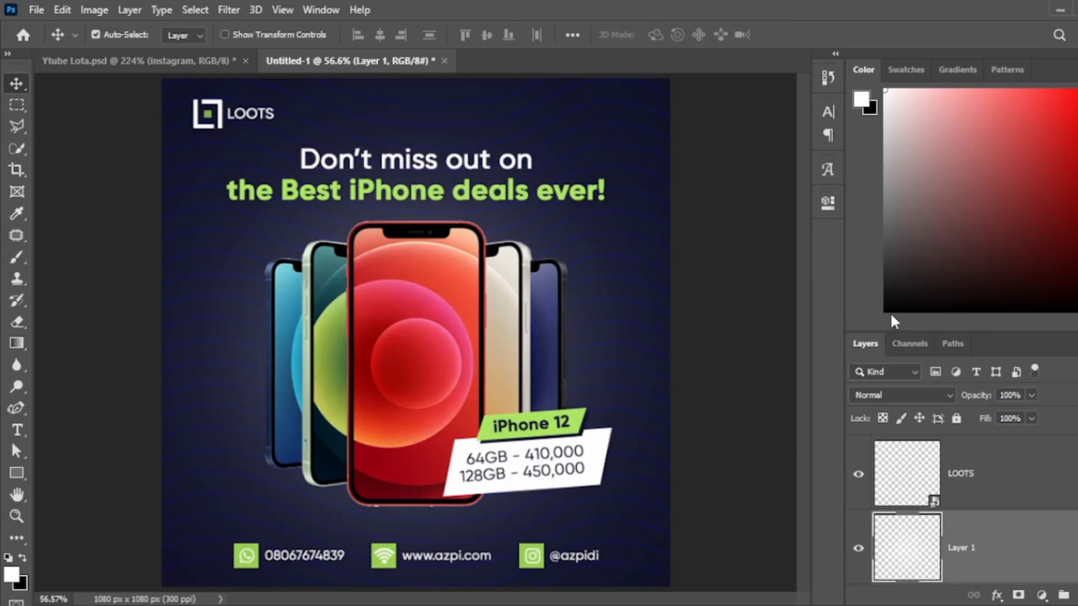
key(ctrl+z)
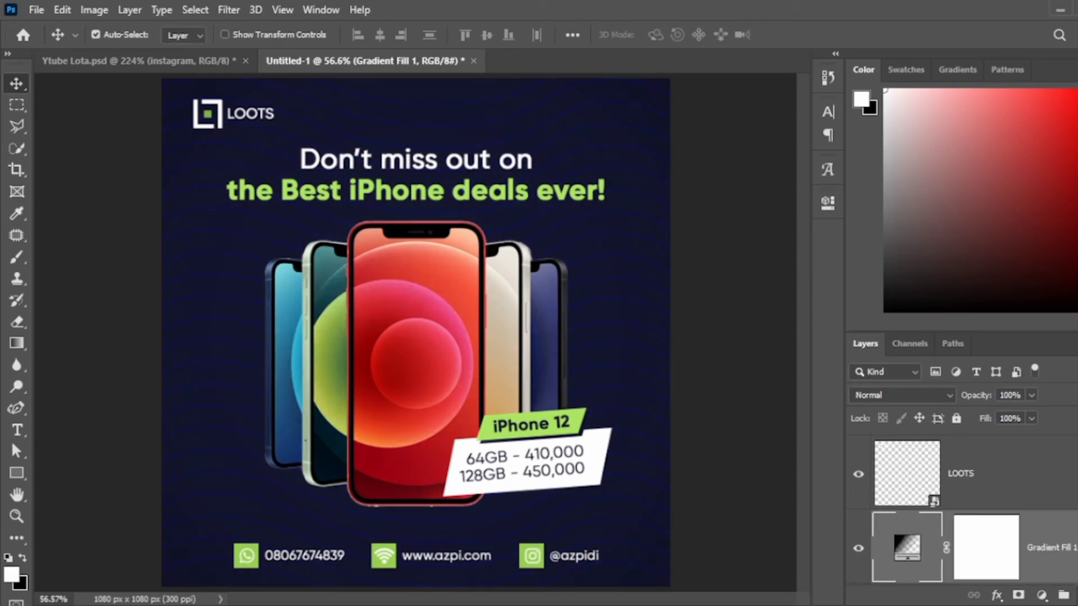
key(ctrl+shift+z)
Enlarge the glow to about 149% and nudge the phones image into place.
key(b)
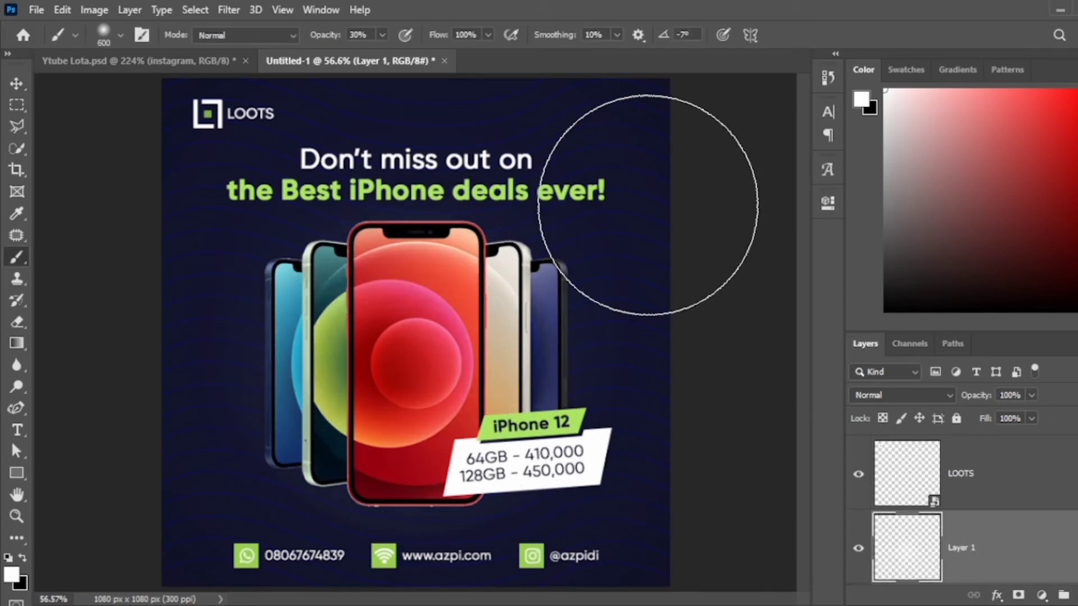
key(ctrl+t)
drag(624, 151, 748, 105)
key(Return)
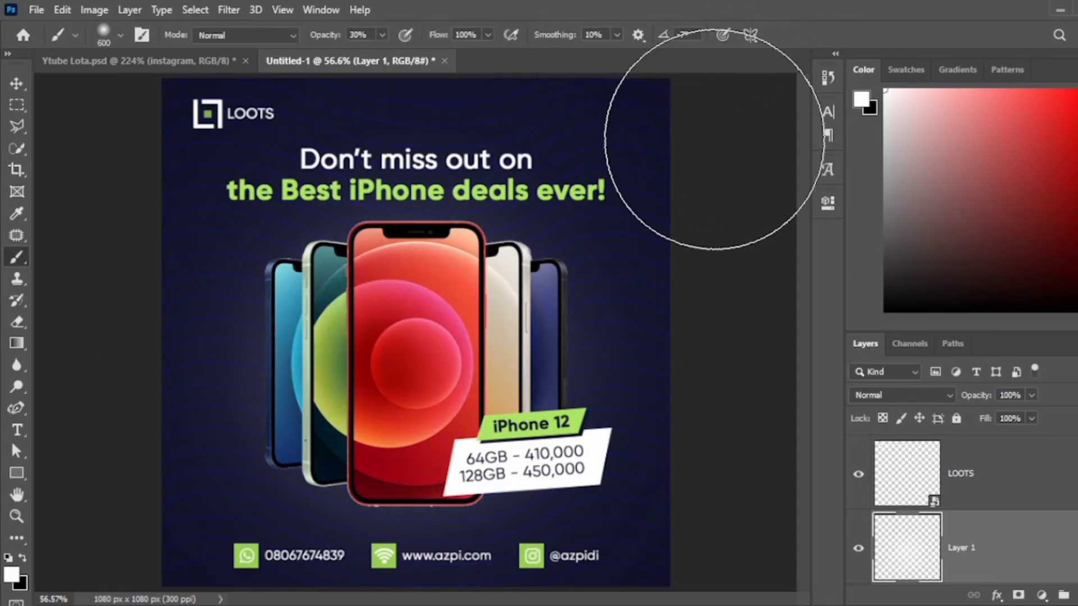
key(v)
drag(475, 263, 476, 264)
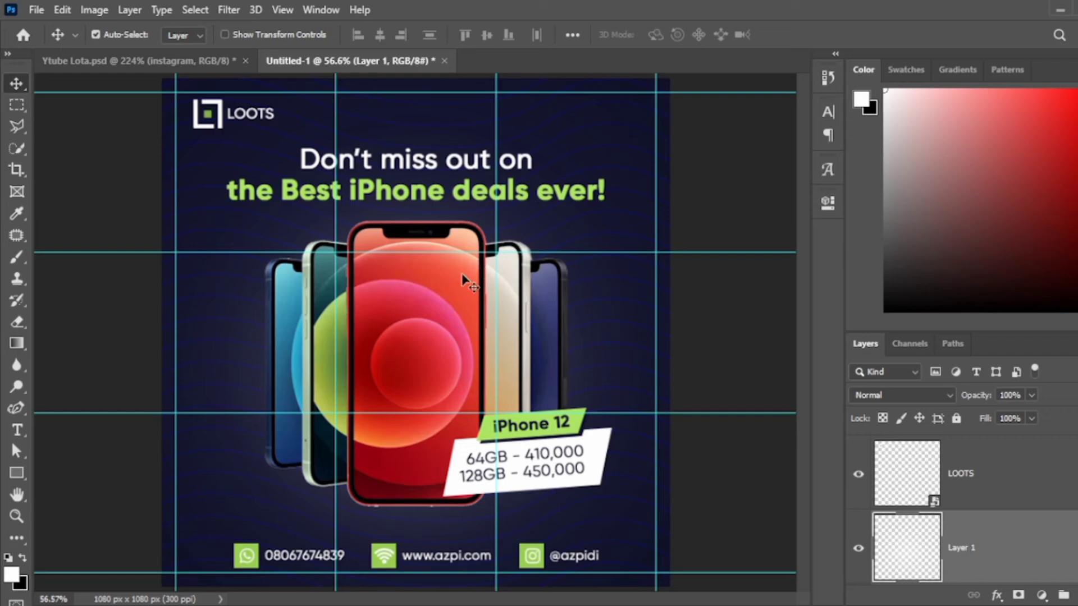
click(442, 338)
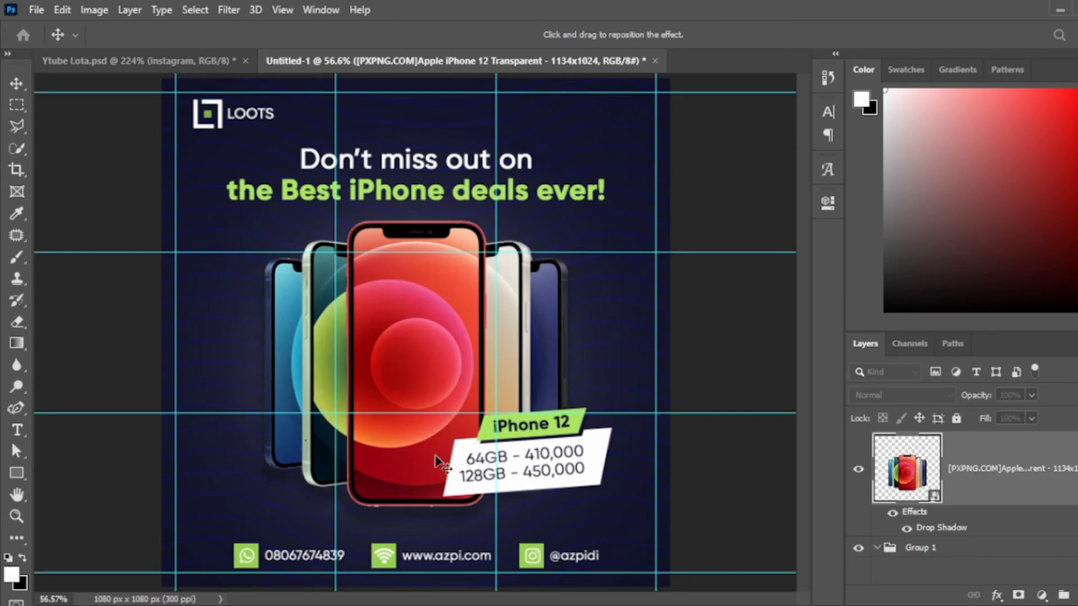
Confirm the phones' placement, then shift and slightly tilt the iPhone 12 price label.
key(ctrl+semicolon)
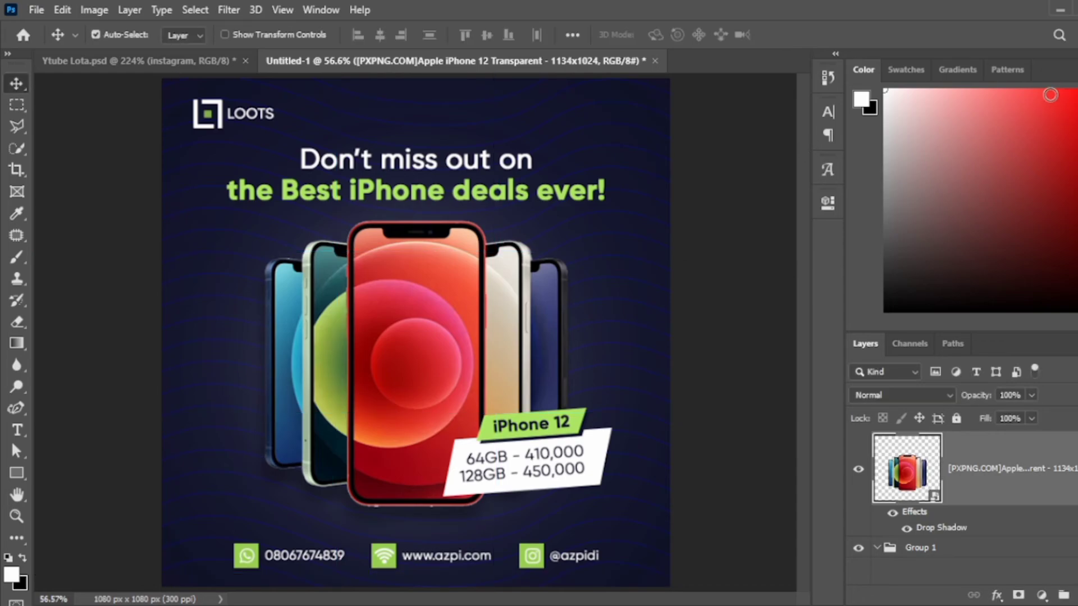
key(ctrl+t)
key(Return)
click(1038, 463)
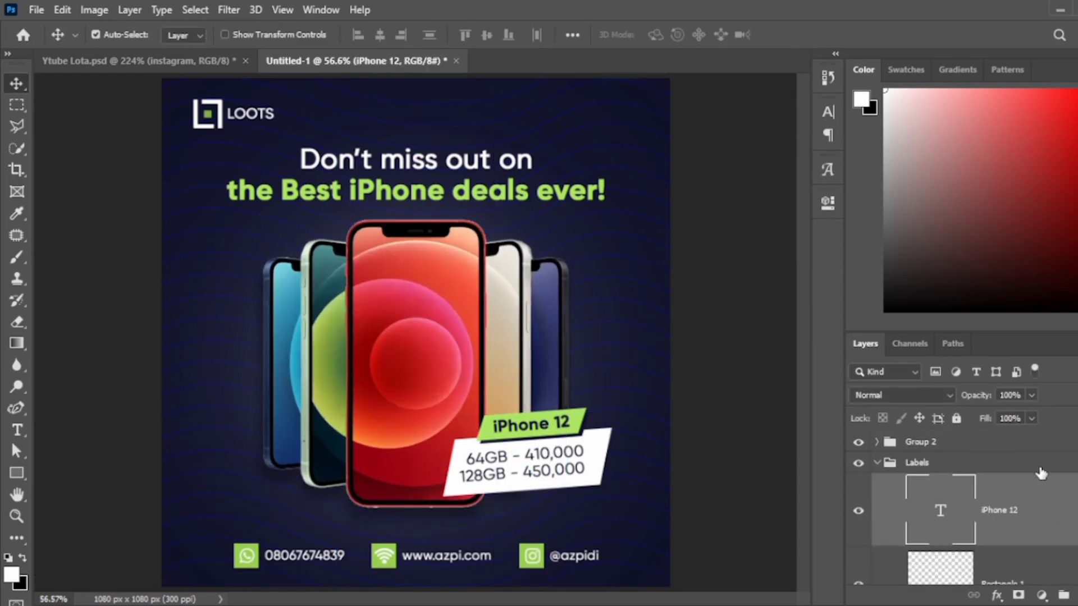
key(ctrl+t)
drag(449, 502, 461, 494)
key(Return)
key(ctrl+semicolon)
Enlarge the headline group slightly.
scroll(1020, 493, down, 2)
click(1023, 498)
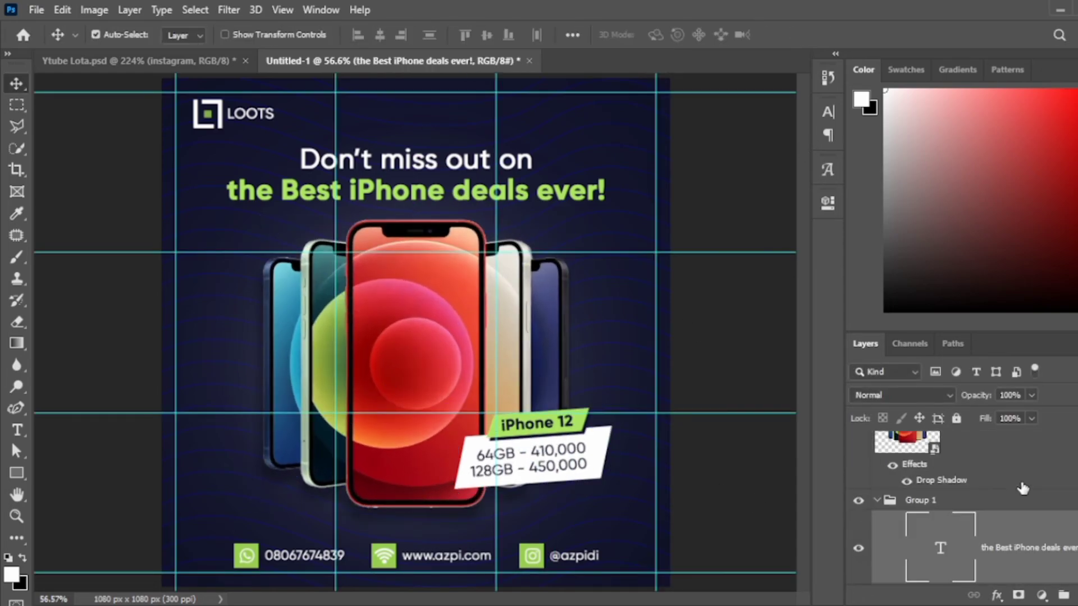
key(ctrl+t)
drag(602, 202, 610, 205)
key(Return)
Move the word "the" from the headline's second line to the end of the first line.
double_click(236, 191)
key(BackSpace)
key(Delete)
key(ctrl+Return)
double_click(523, 159)
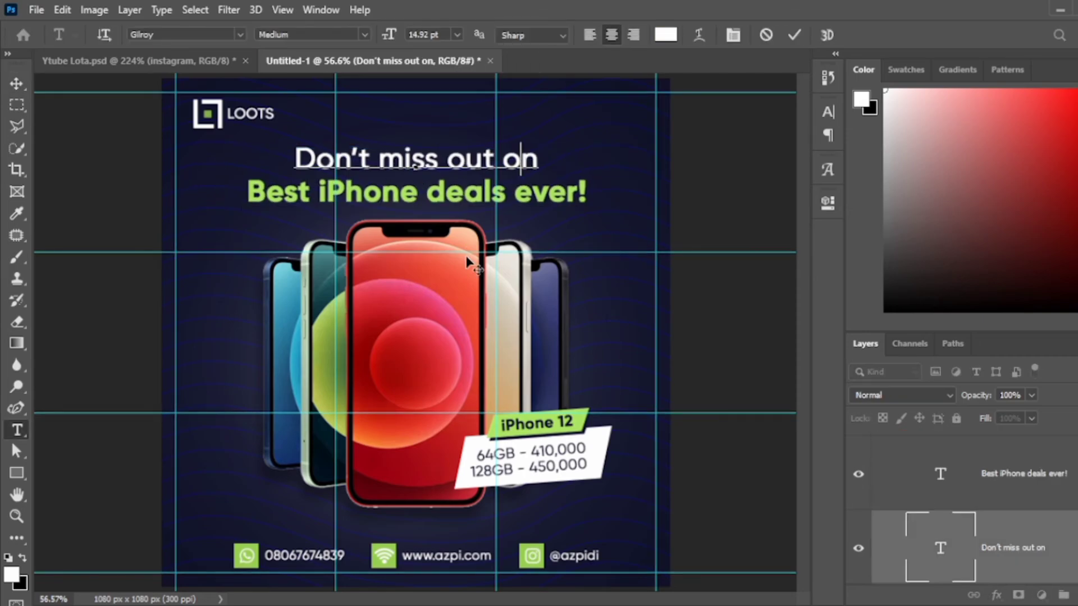
text(the)
key(ctrl+Return)
Scale up the two-line headline a little more.
key(ctrl+t)
drag(589, 199, 597, 207)
key(Return)
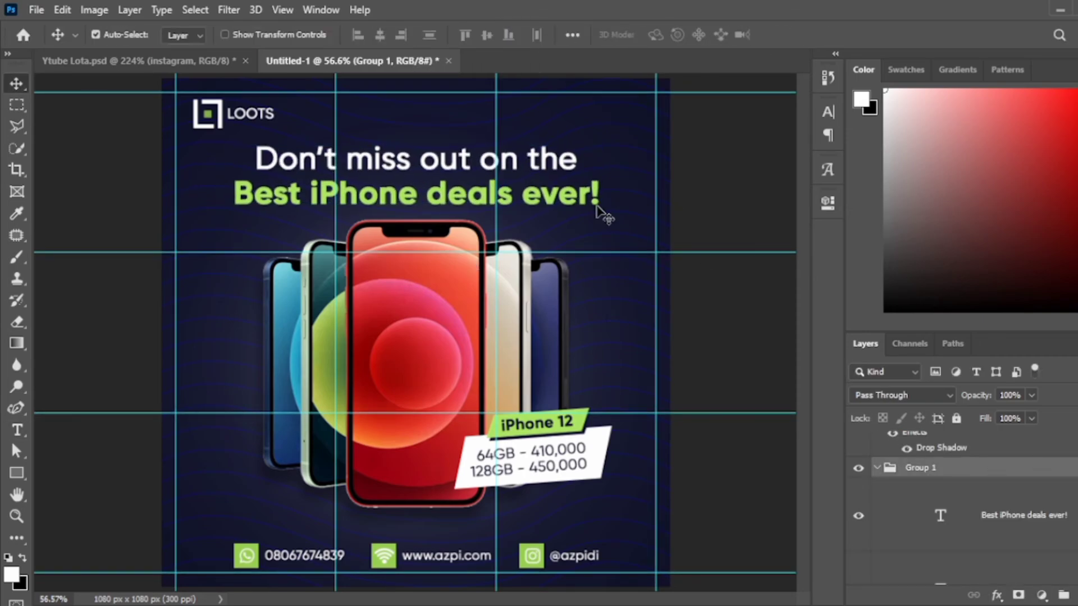
click(558, 203)
Rescale the phones image slightly.
click(560, 361)
key(ctrl+t)
drag(561, 361, 565, 368)
key(Return)
Nudge the iPhone 12 price label down and to the right.
click(1047, 463)
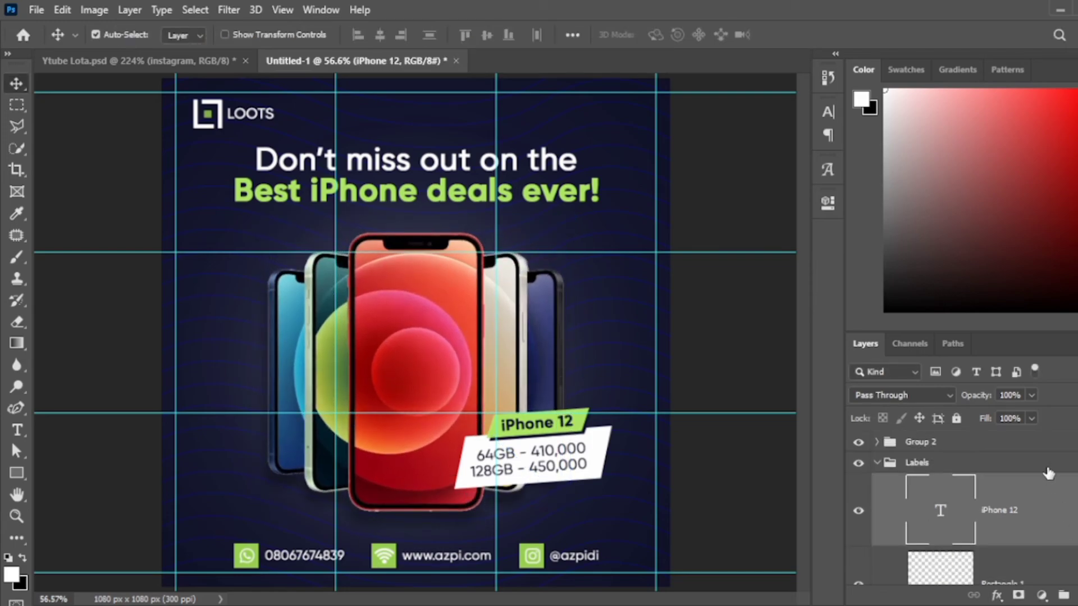
key(shift+Down)
key(shift+Down)
key(shift+Down)
key(shift+Down)
key(shift+Right)
Narrow the "Don't miss out on the" headline line.
click(416, 160)
key(ctrl+t)
drag(577, 174, 545, 174)
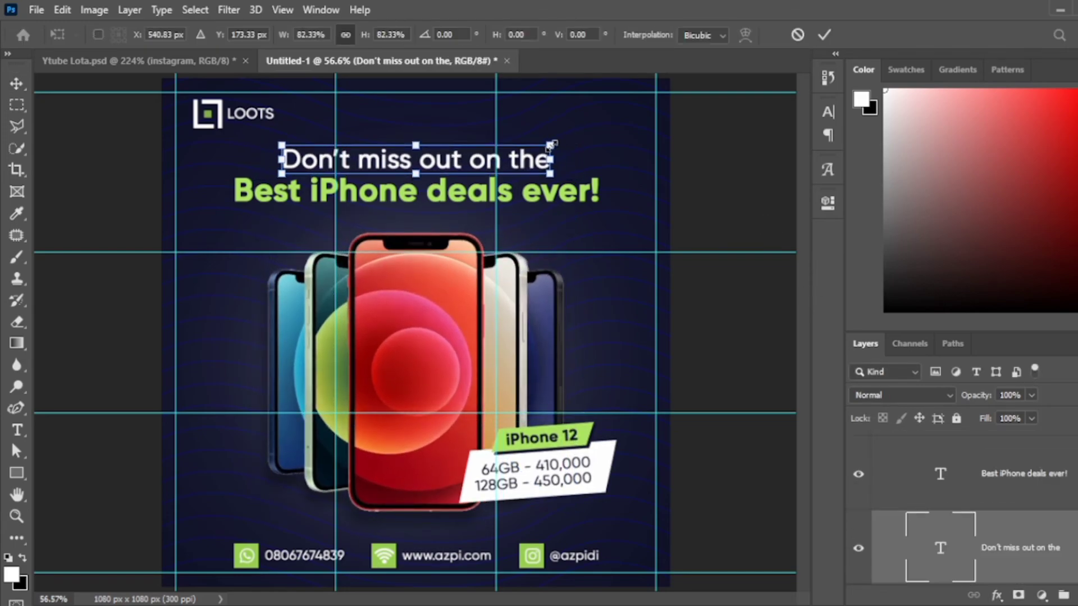
key(Return)
Set the Pattern group to 50% opacity and add an empty layer above it.
click(573, 219)
click(709, 339)
key(ctrl+t)
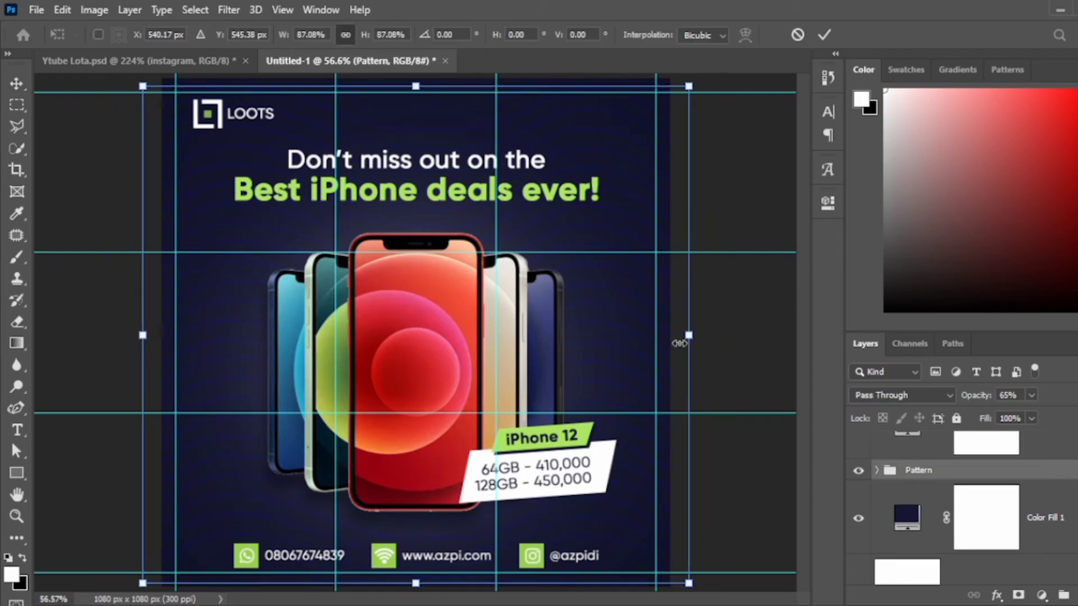
key(Return)
key(ctrl+minus)
key(ctrl+semicolon)
key(5)
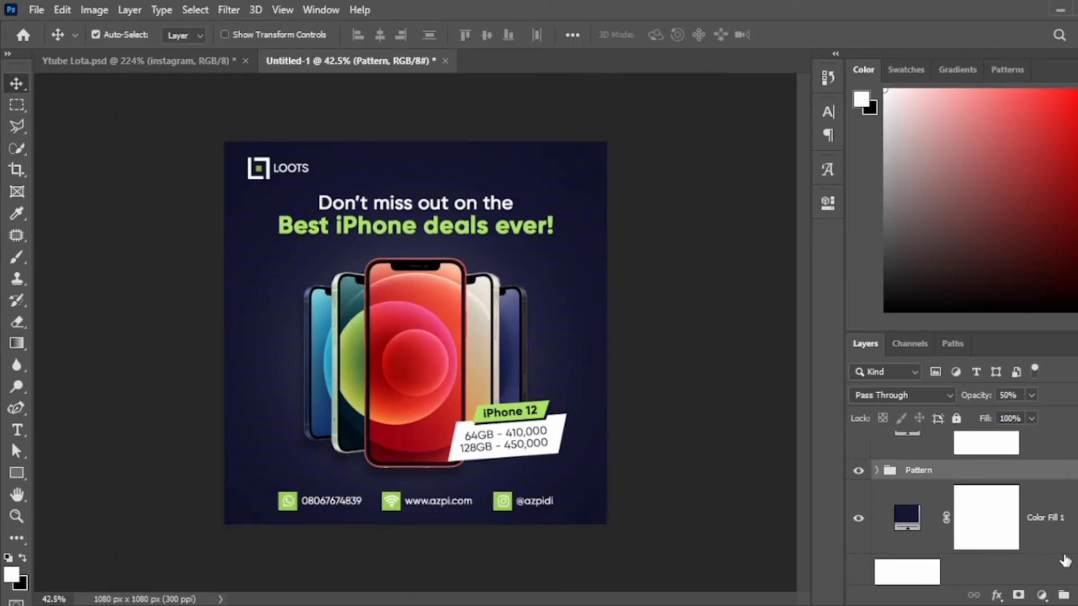
key(ctrl+shift+alt+n)
Draw a closed curved white shape sweeping across the lower-right of the ad.
key(p)
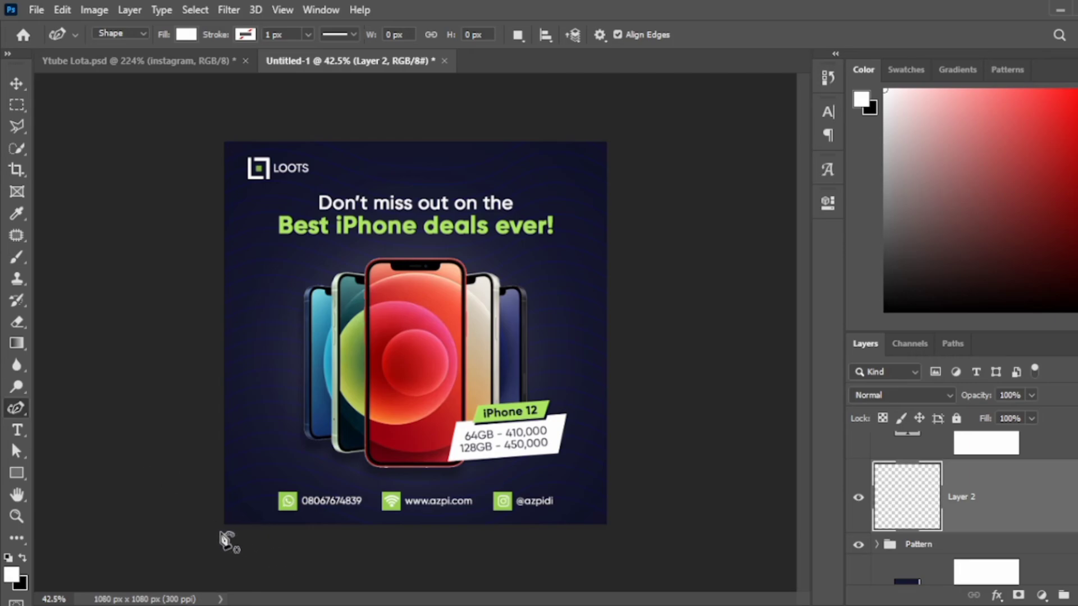
click(219, 528)
click(278, 477)
click(387, 438)
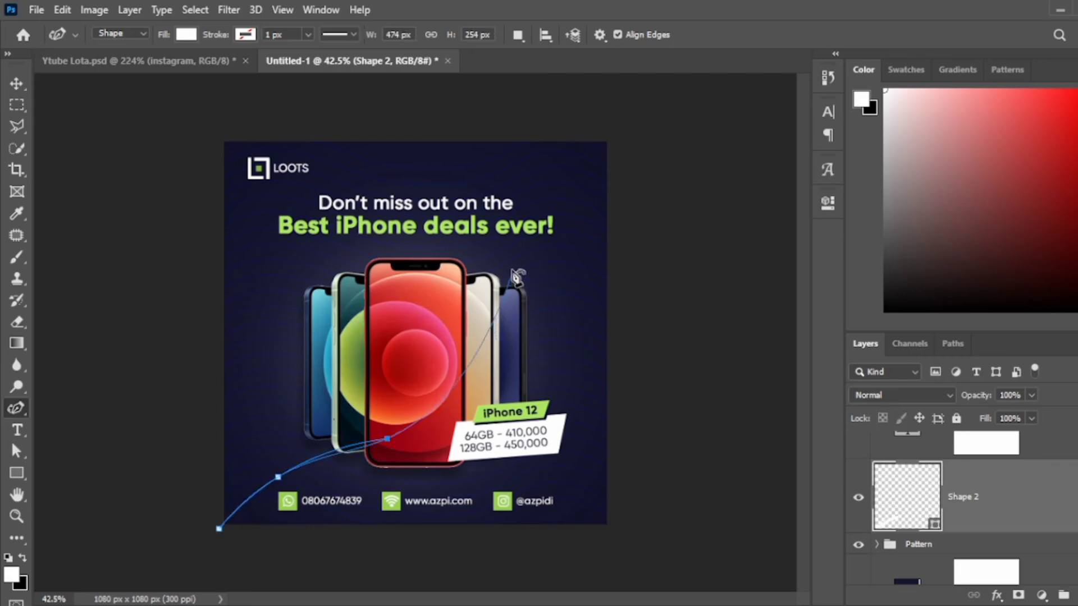
click(516, 241)
click(647, 122)
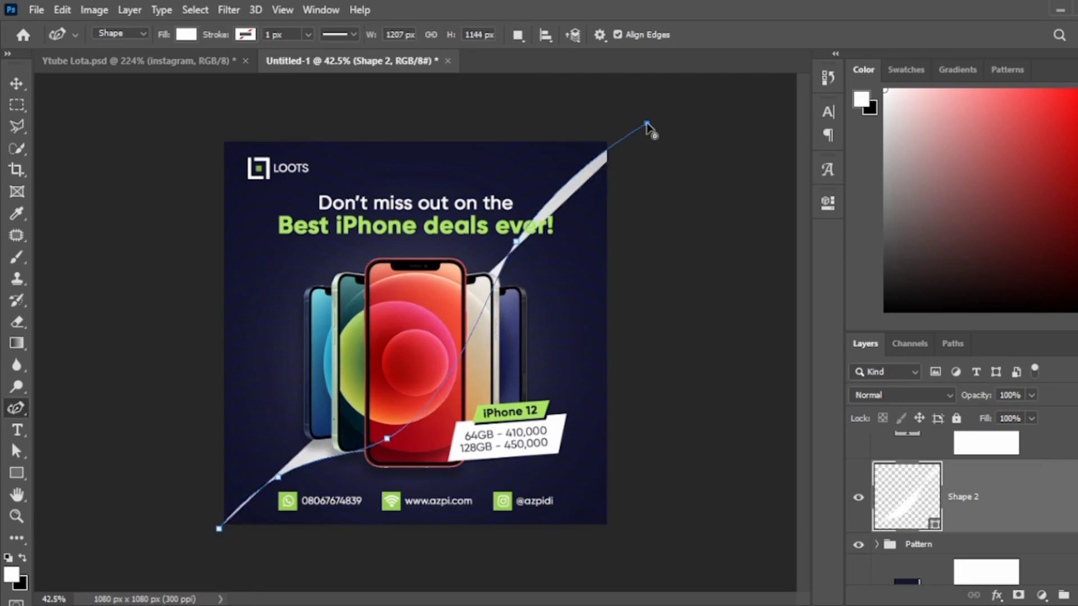
click(647, 565)
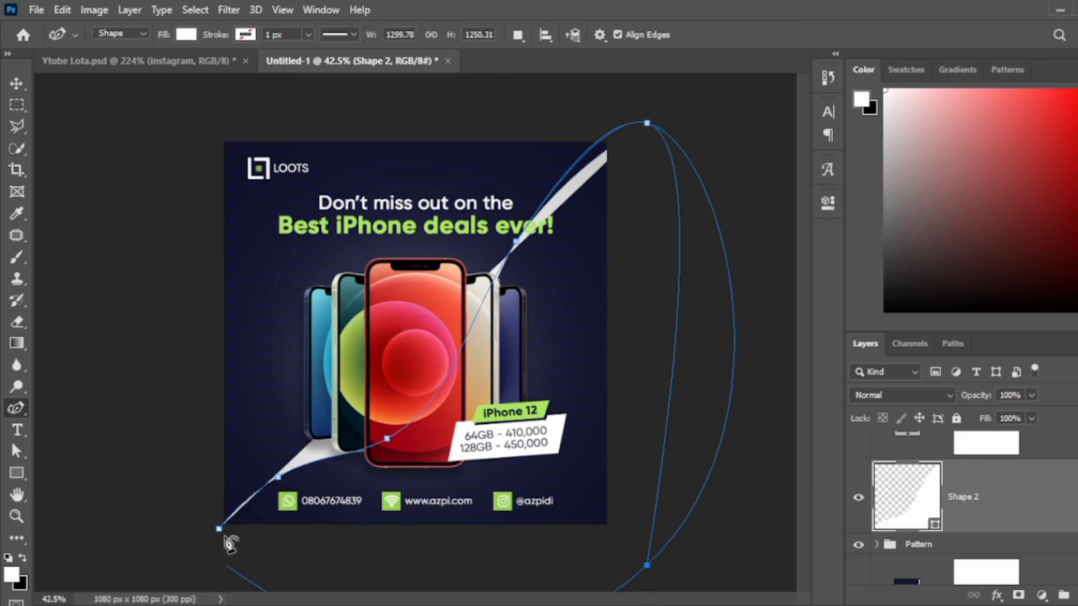
click(219, 529)
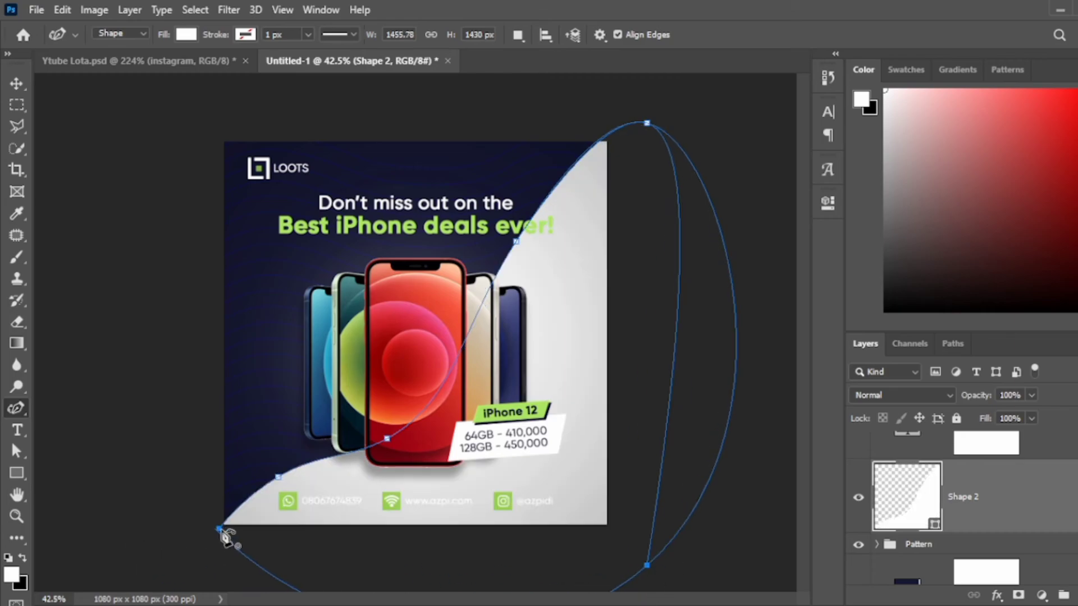
click(220, 529)
key(Return)
Fade the gloss shape layer to 3% opacity.
key(v)
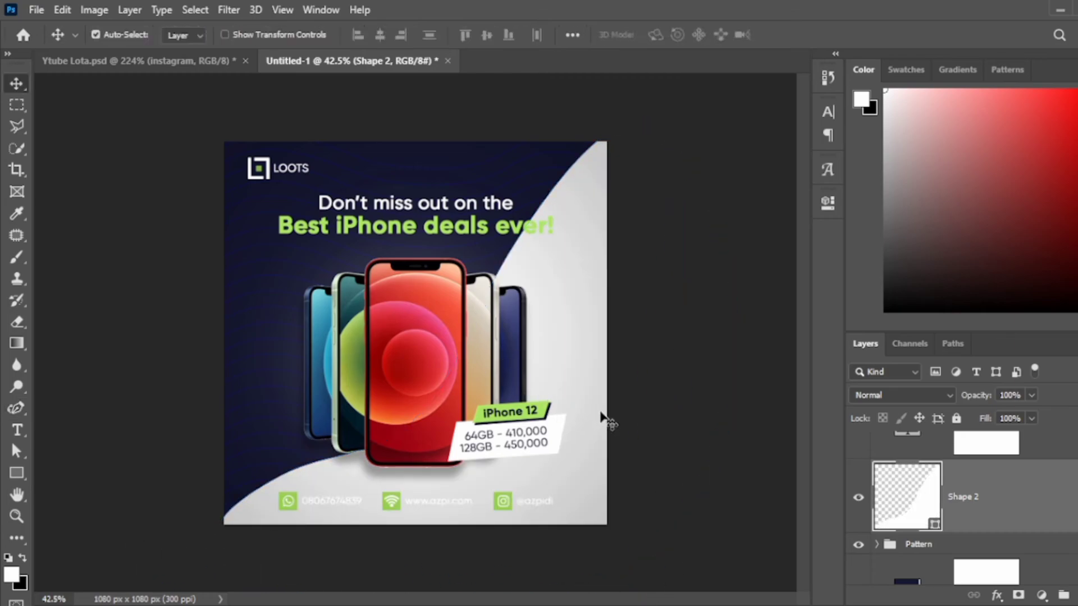
key(1)
key(0)
key(3)
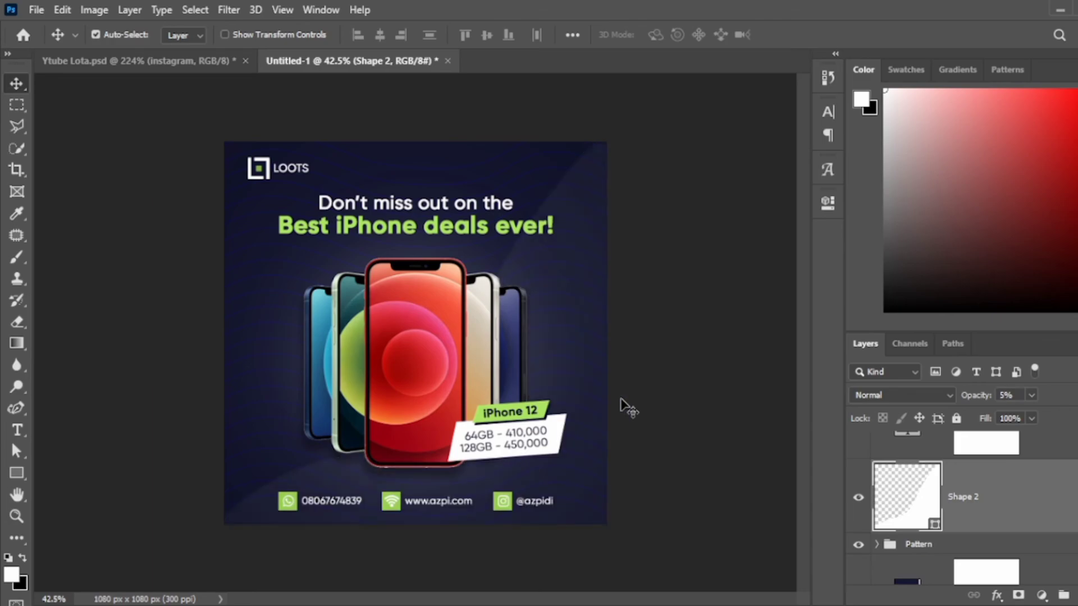
scroll(628, 408, up, 3)
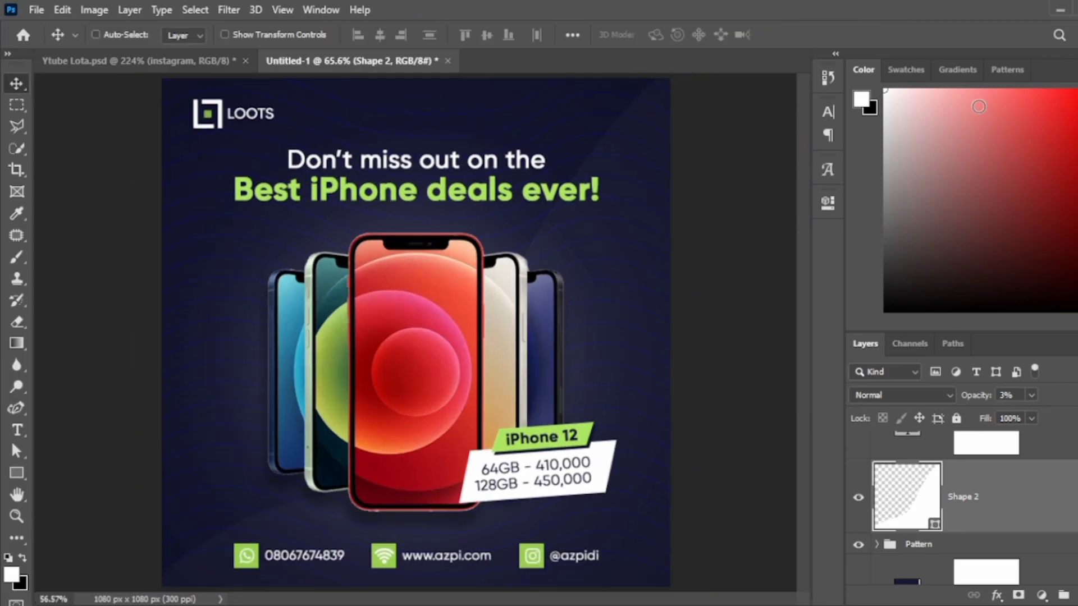
Turn off Move tool Auto-Select to present the finished LOOTS ad.
key(ctrl)
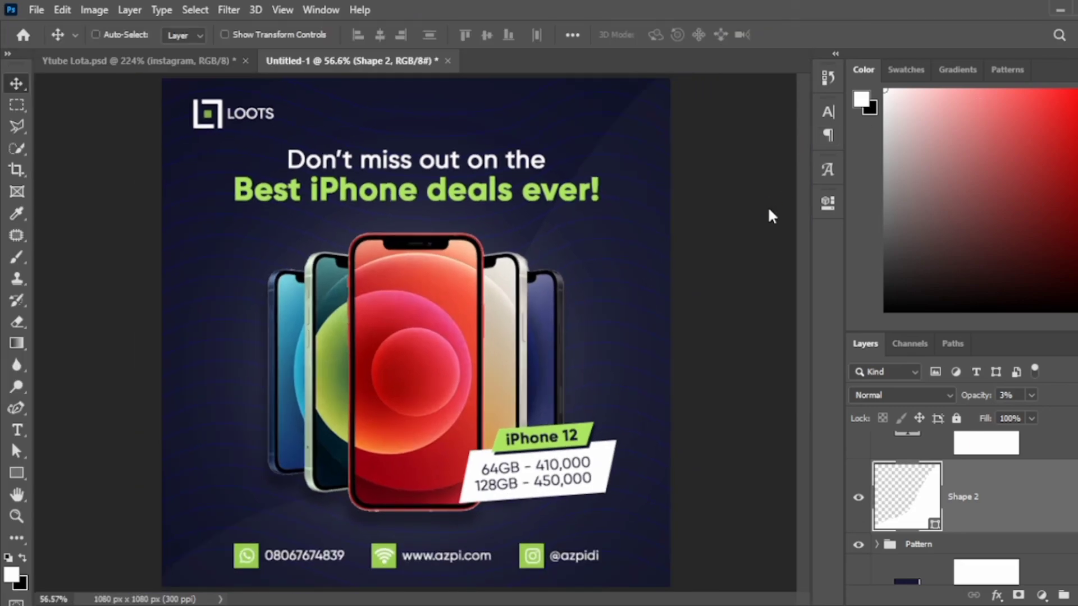